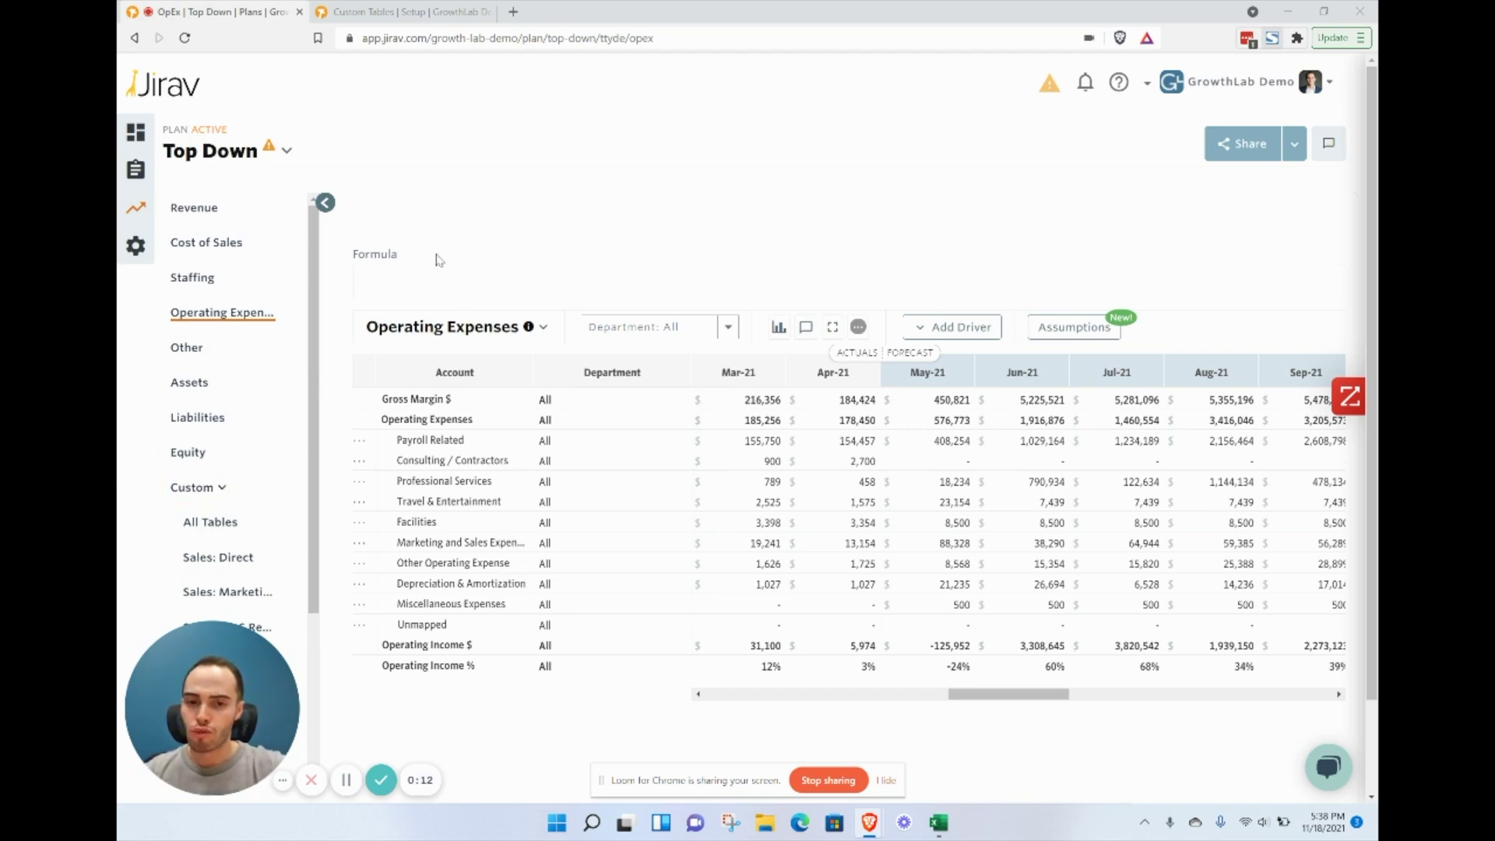
scroll(436, 259, "down", 2)
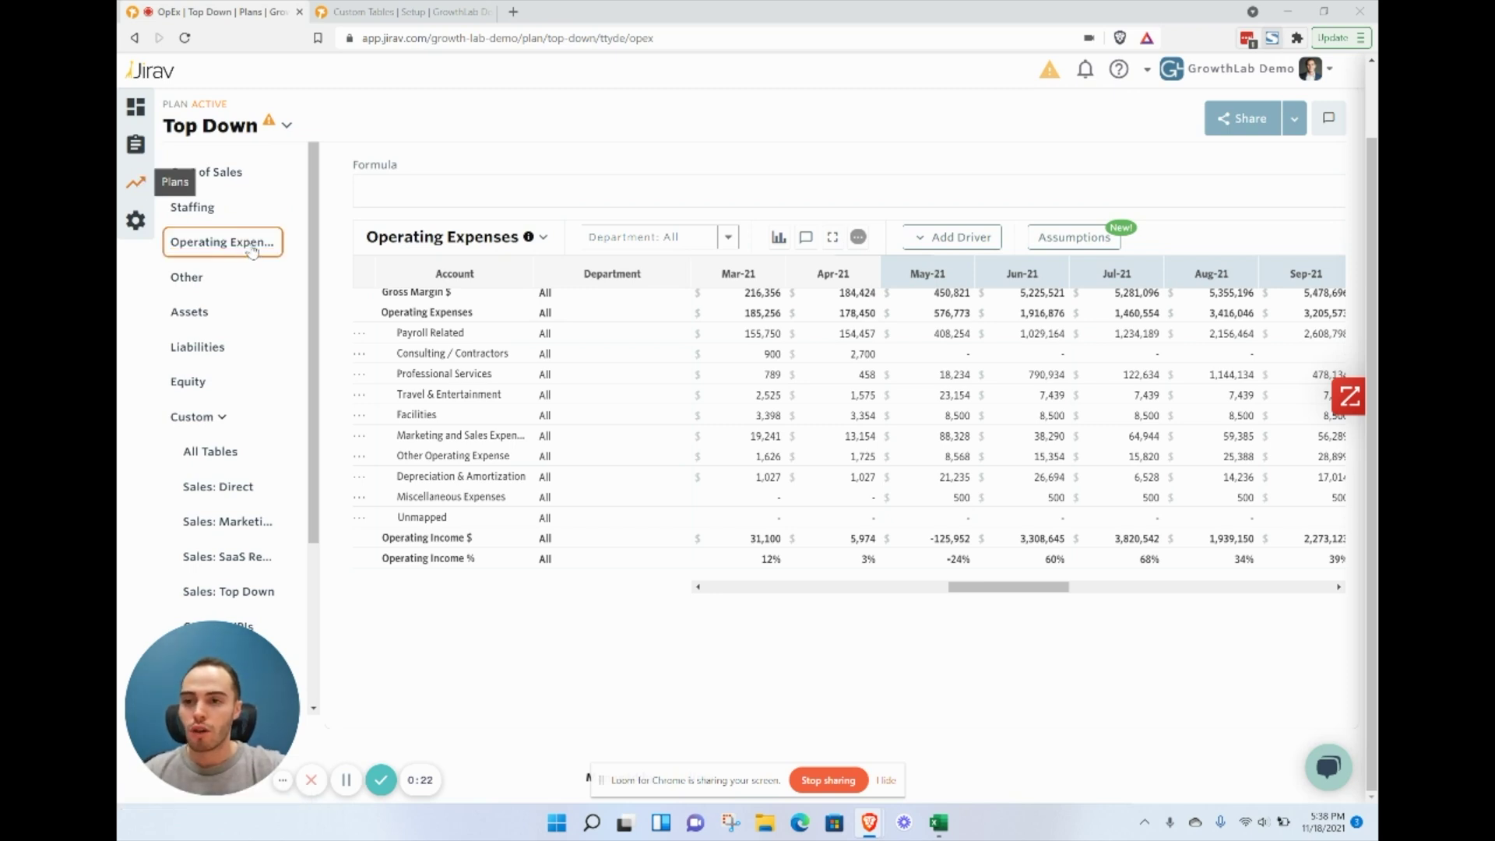
- Open the plan selector on the Top Down Operating Expenses view after checking a May-21 Professional Services value
left_click(281, 129)
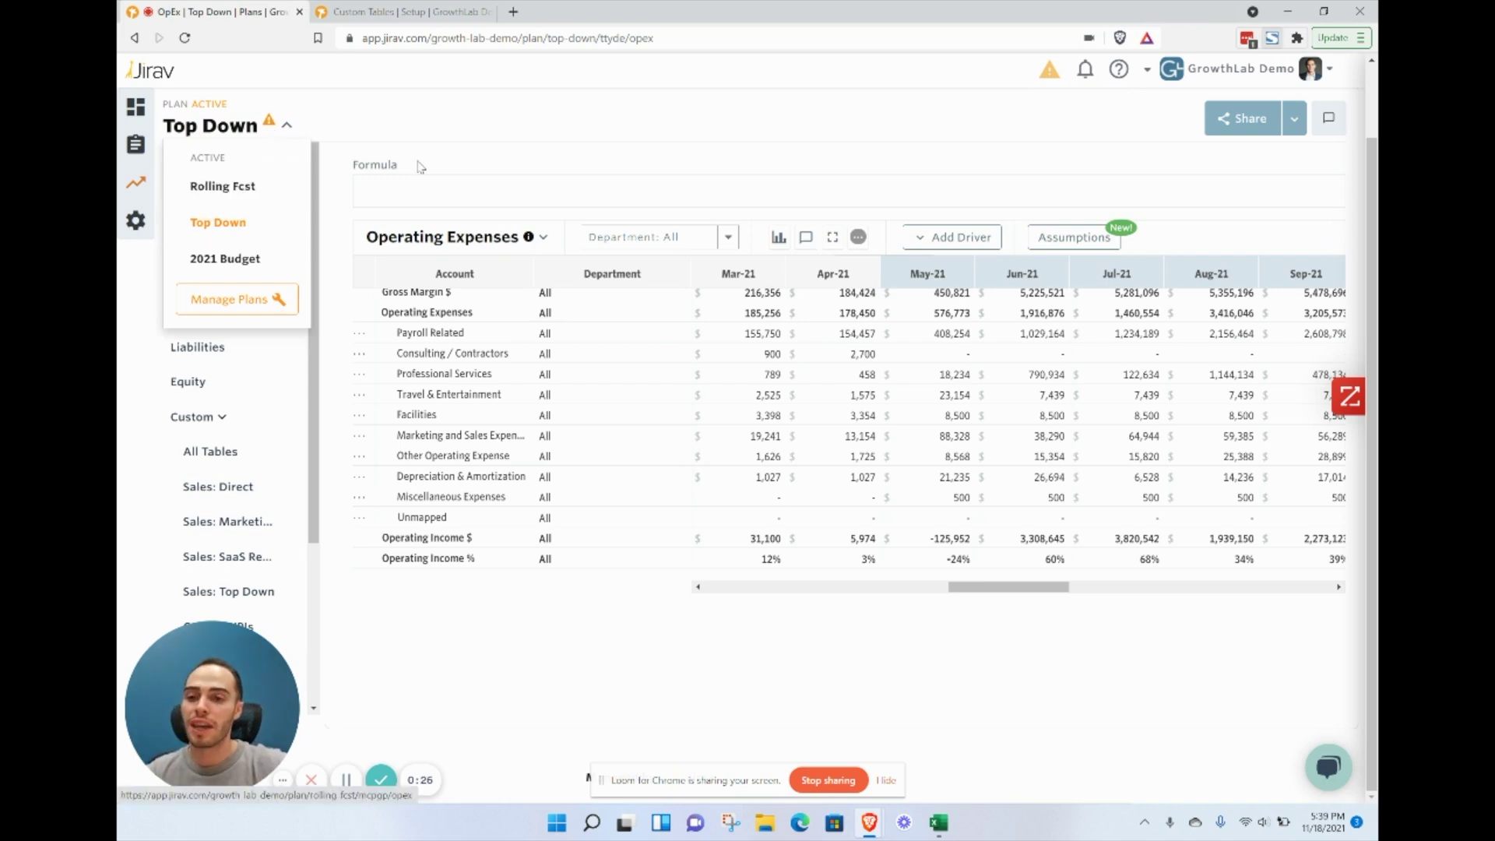
left_click(289, 130)
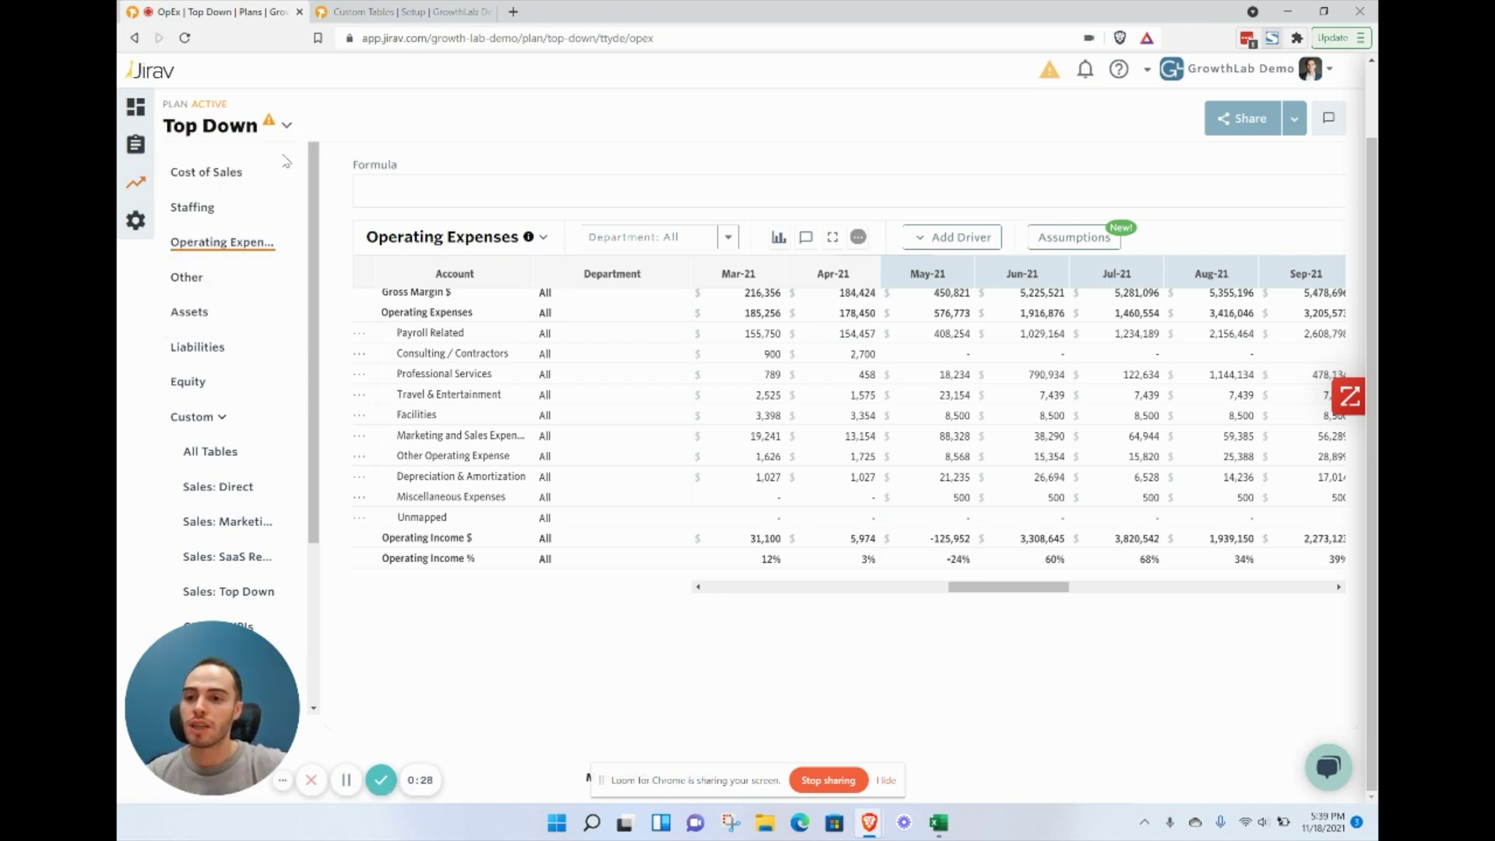
mouse_move(953, 374)
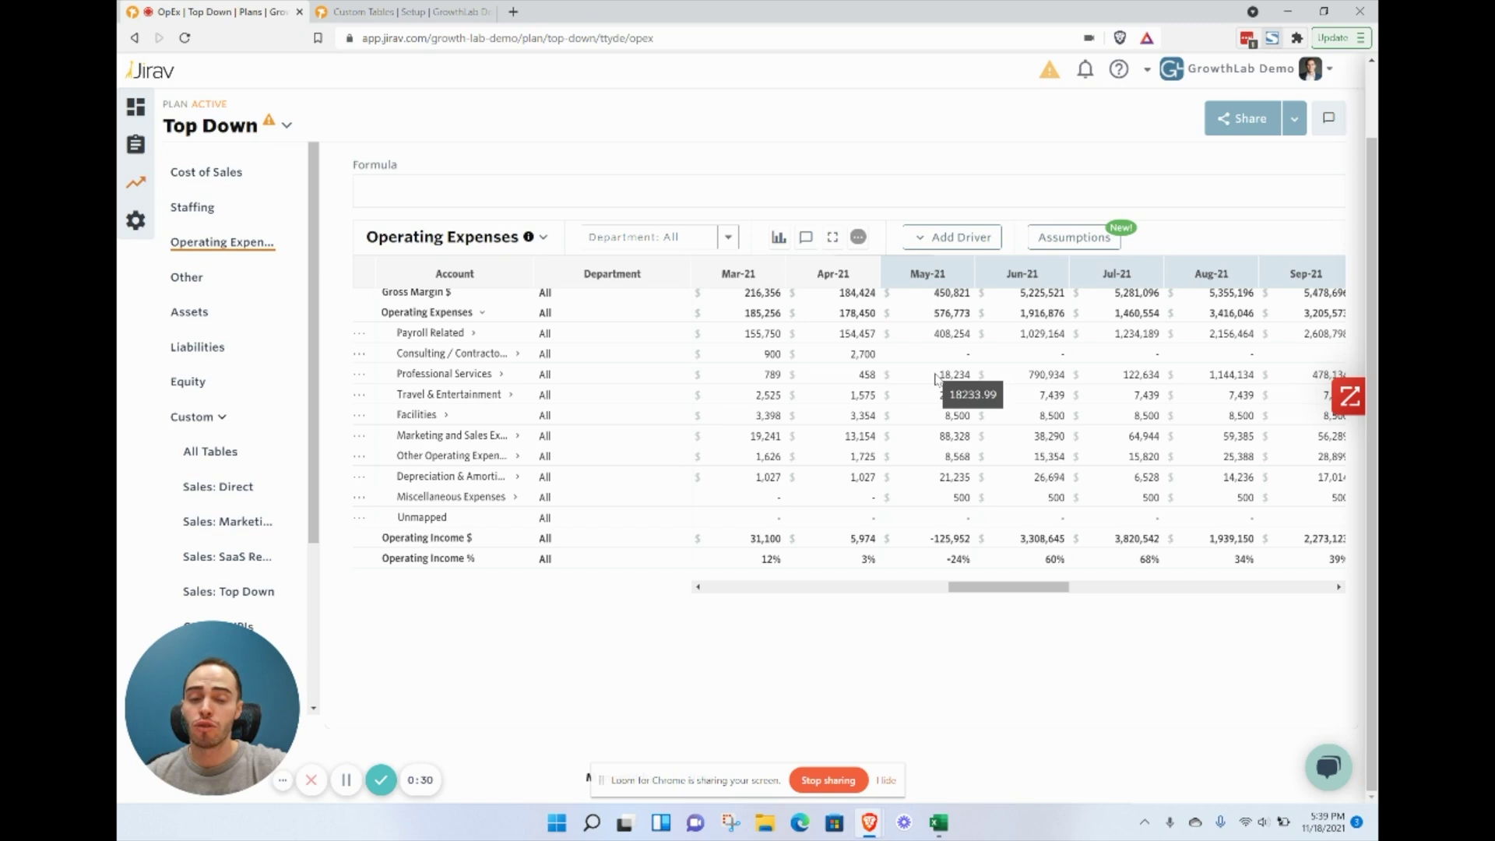
left_click(938, 380)
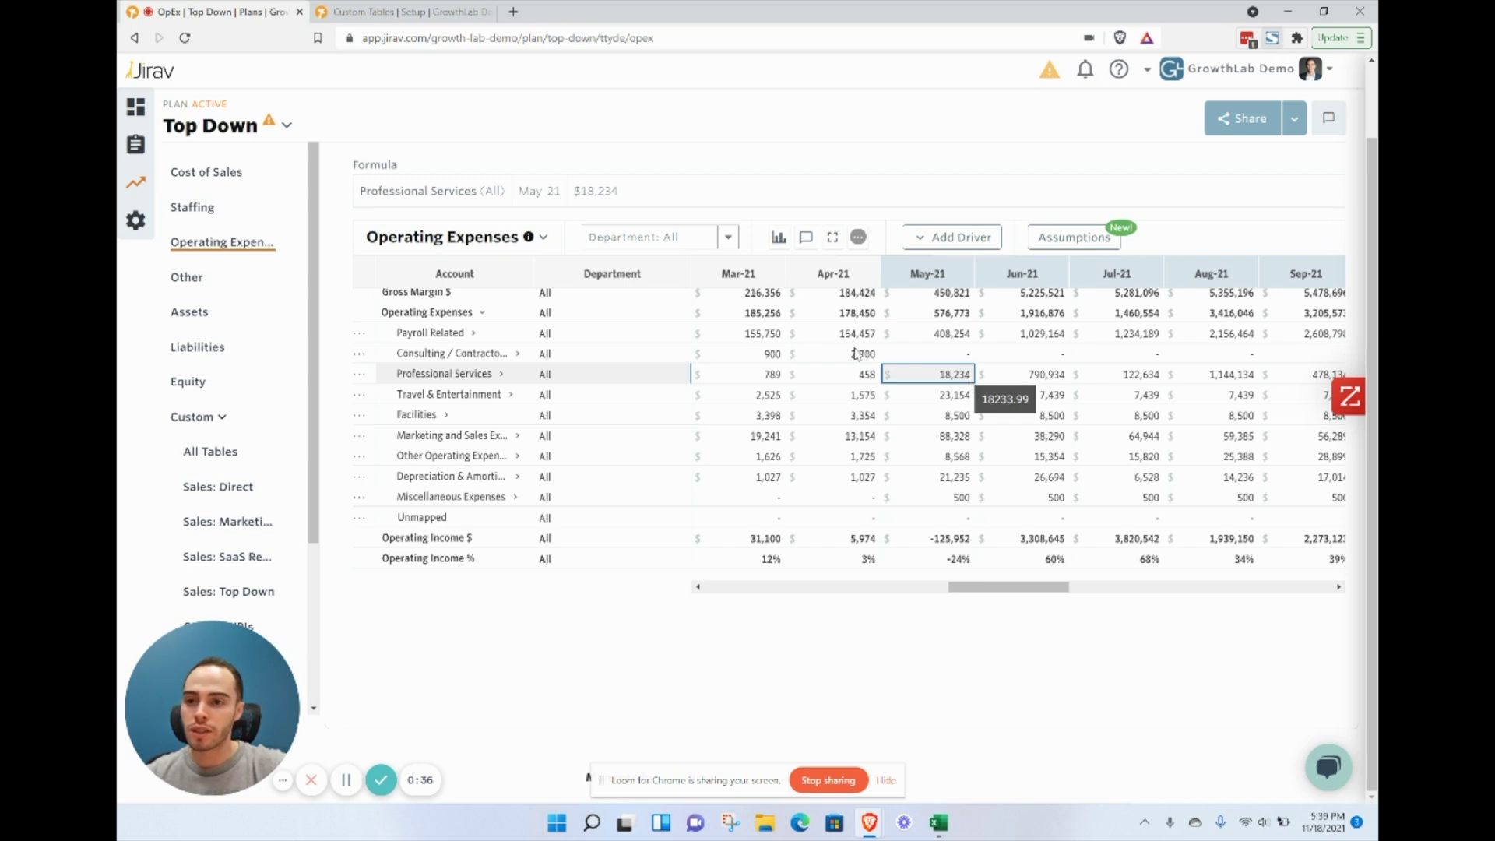
left_click(285, 125)
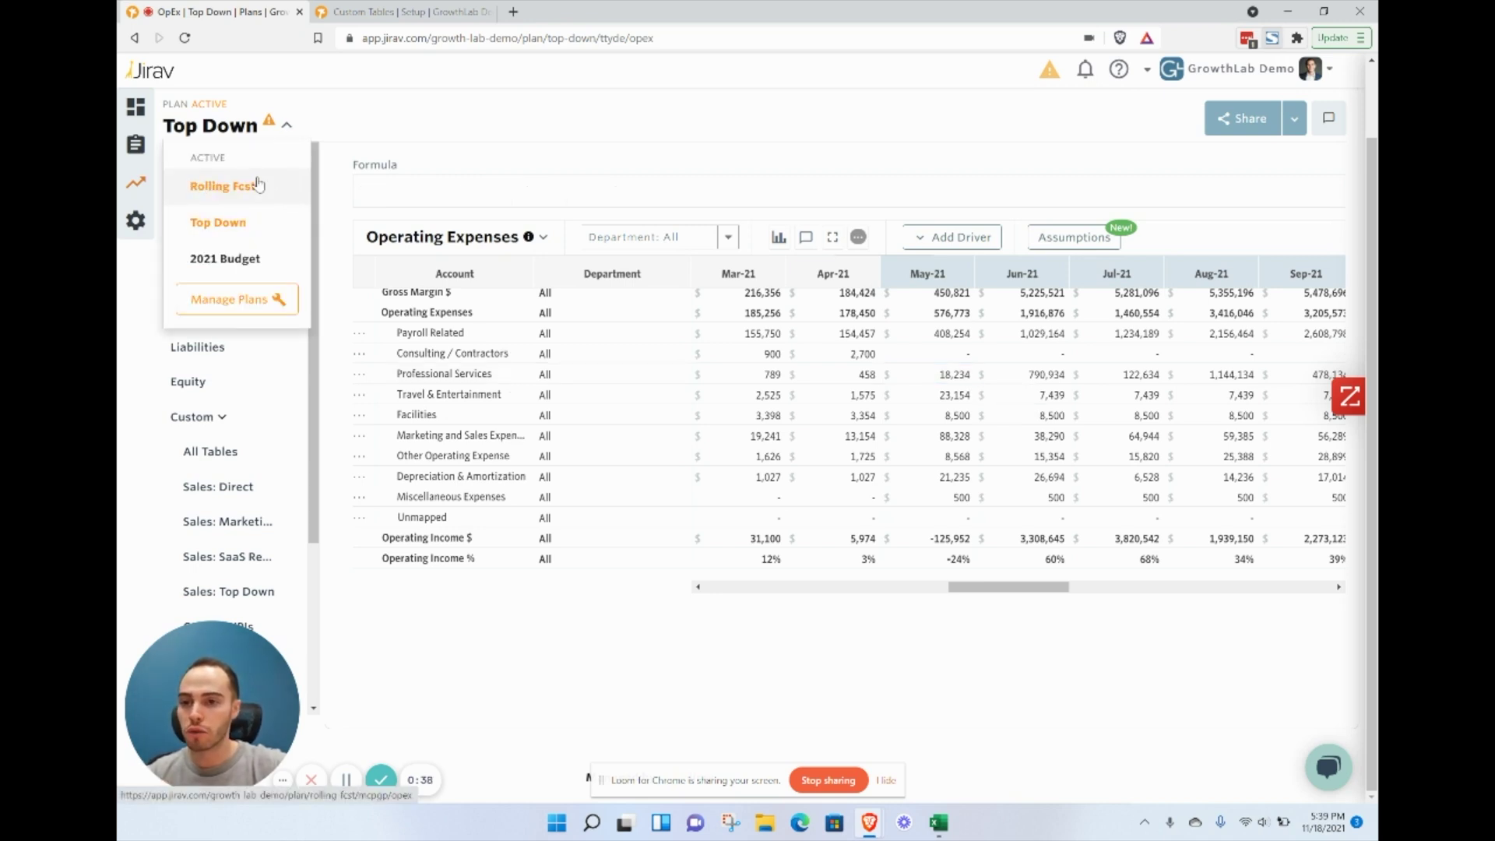
- Switch to the Rolling Fcst plan and bring up the Department filter choices
left_click(258, 189)
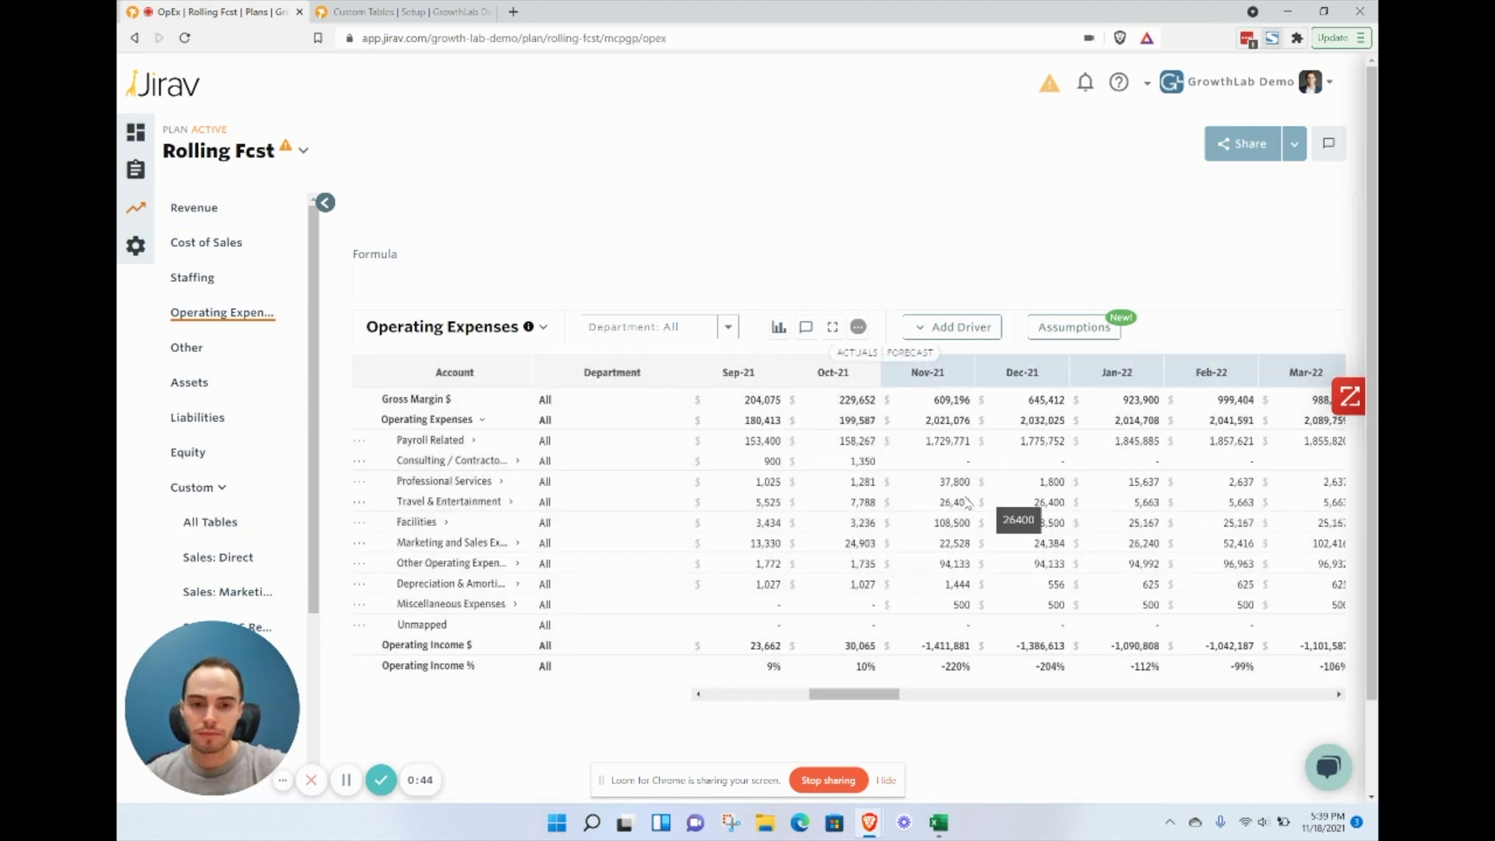
left_click(958, 486)
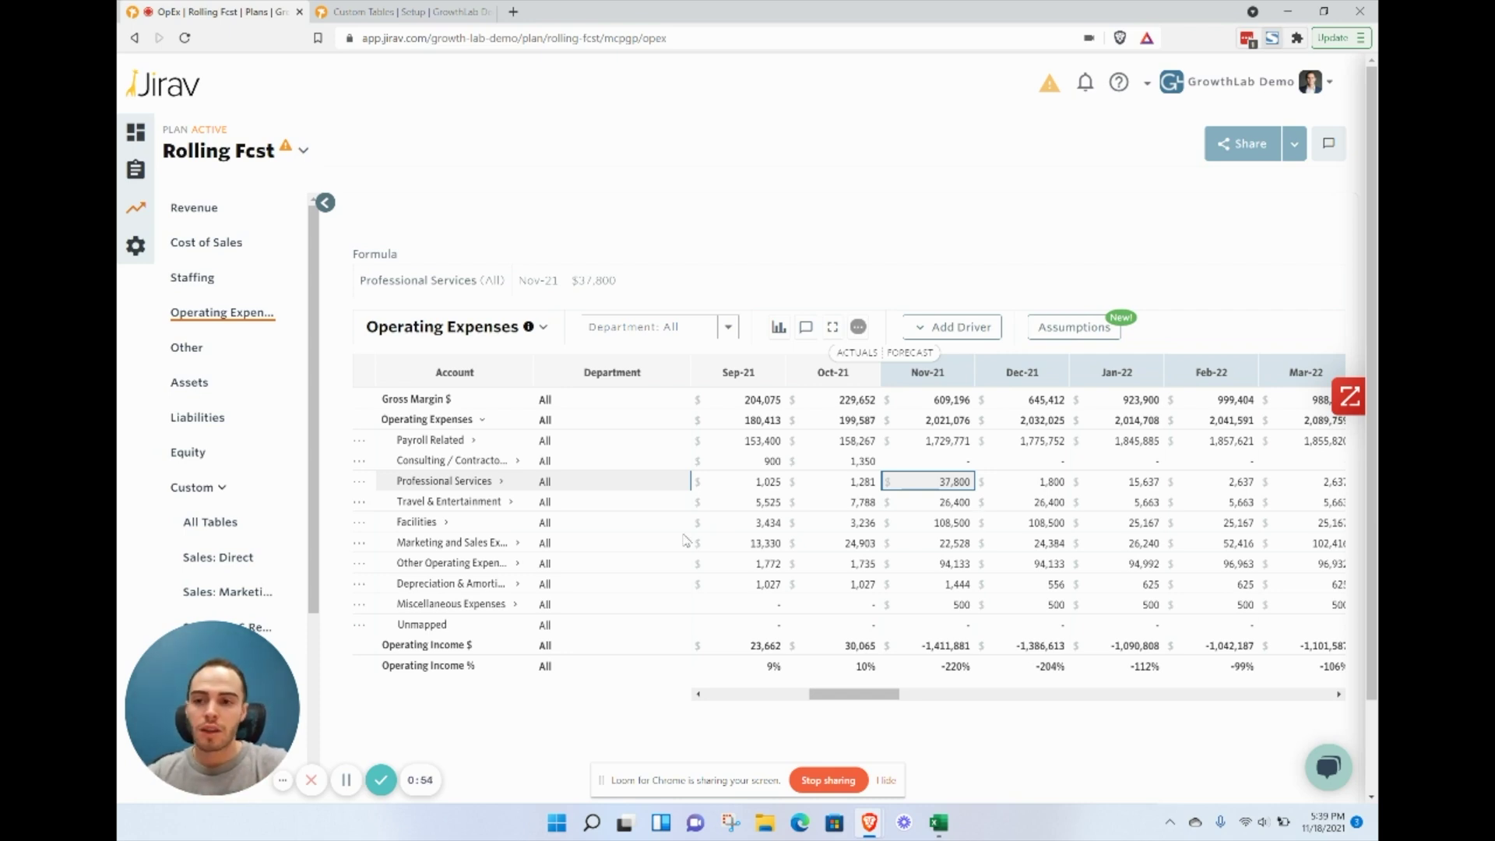
left_click(725, 338)
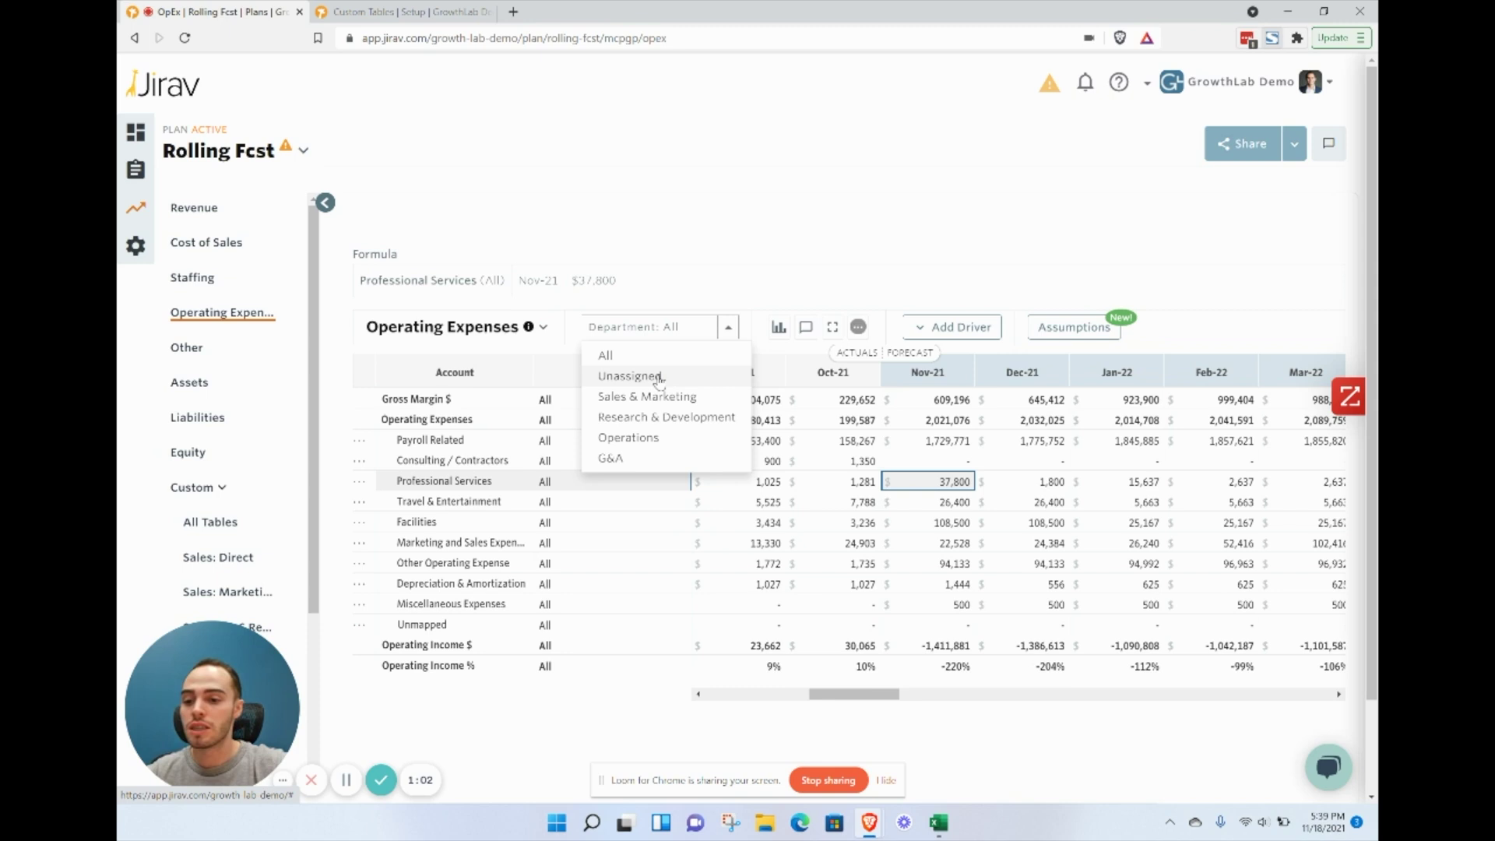
left_click(754, 408)
scroll(753, 407, "down", 2)
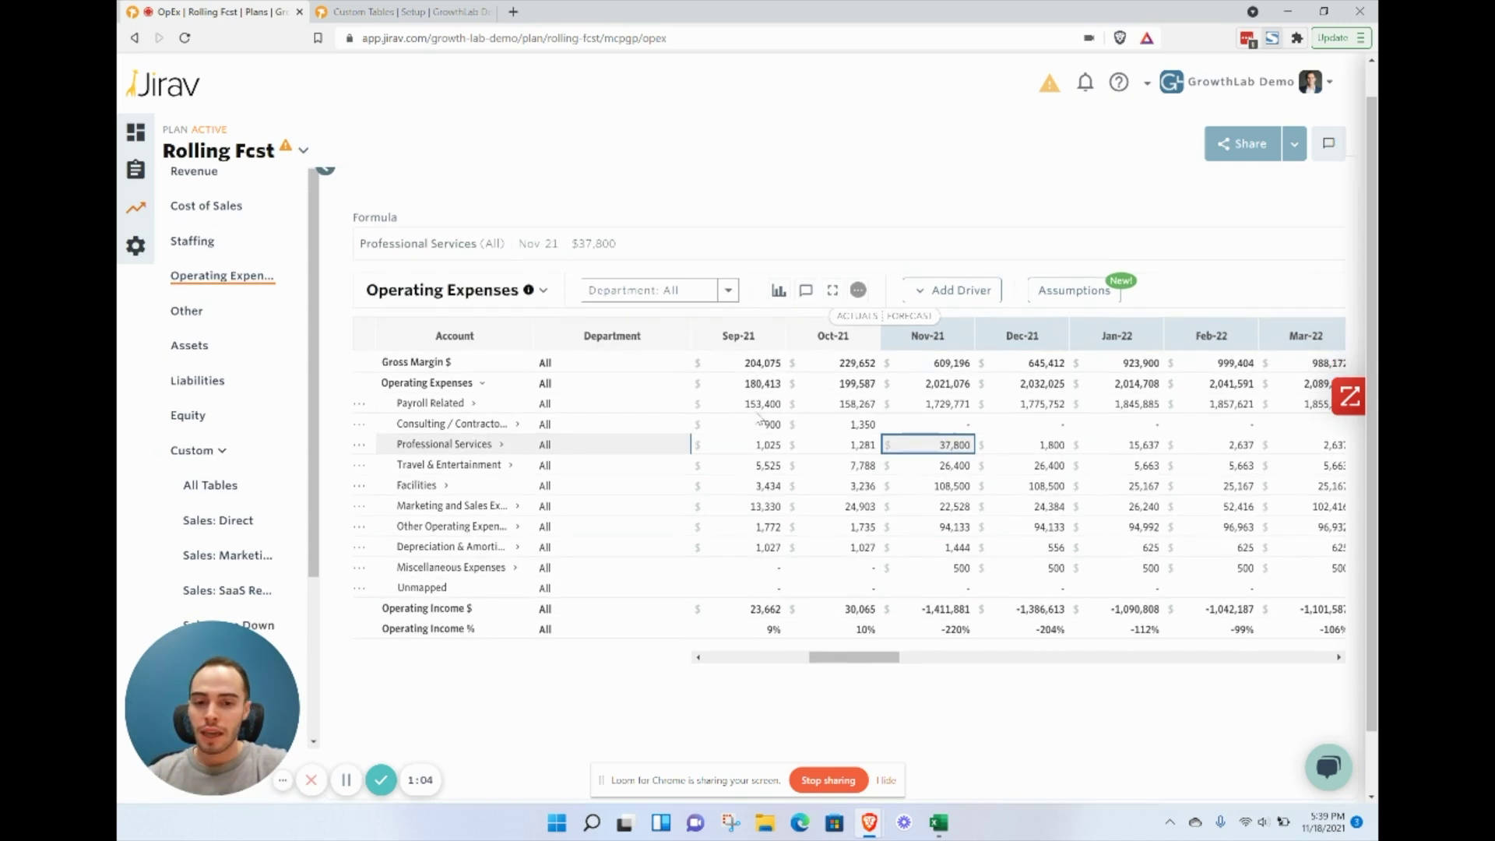
scroll(783, 350, "down", 1)
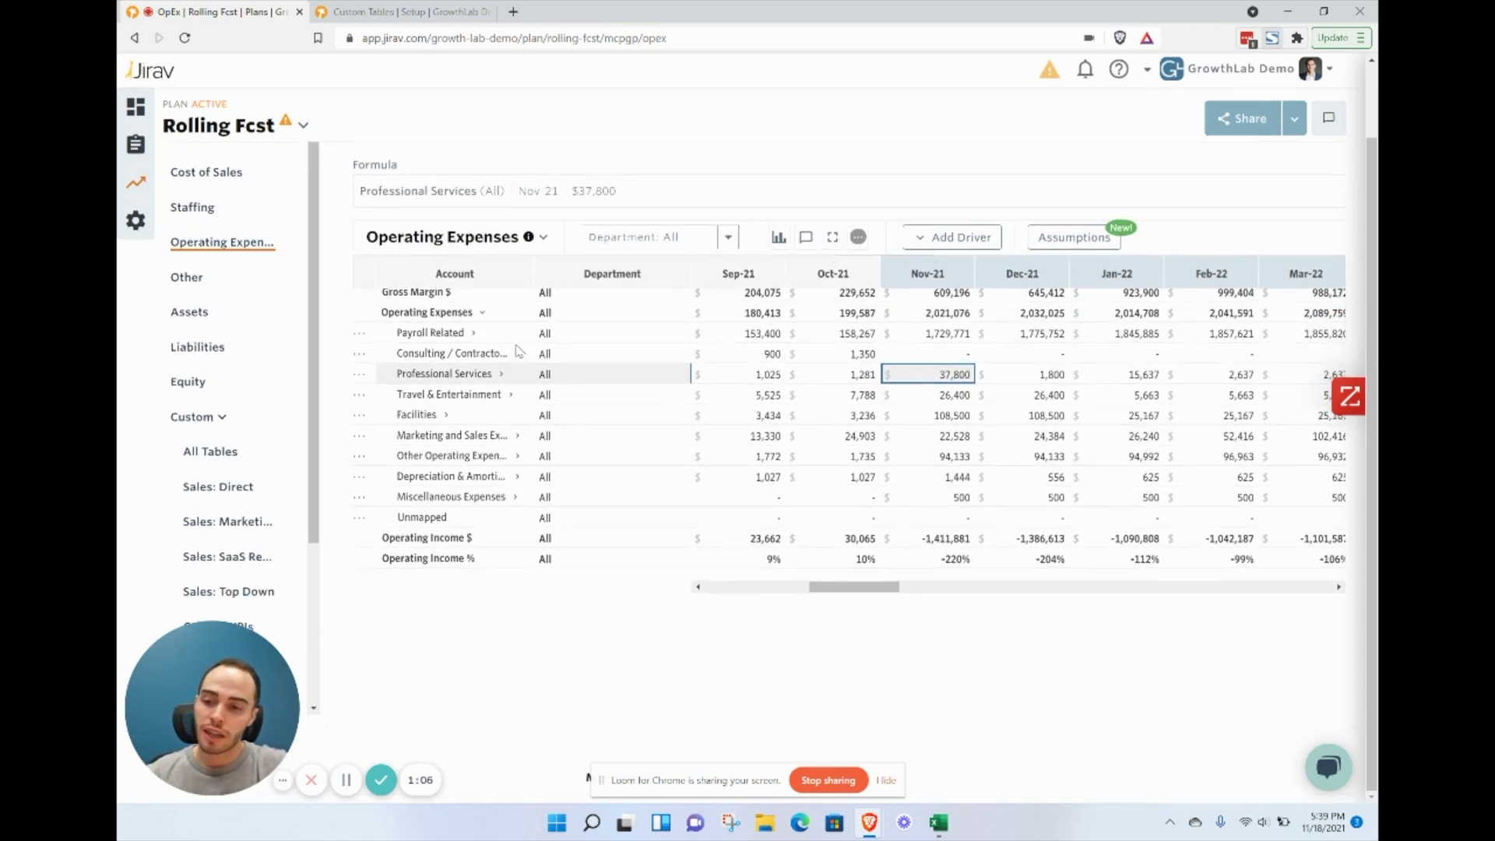
left_click_drag(935, 314, 923, 521)
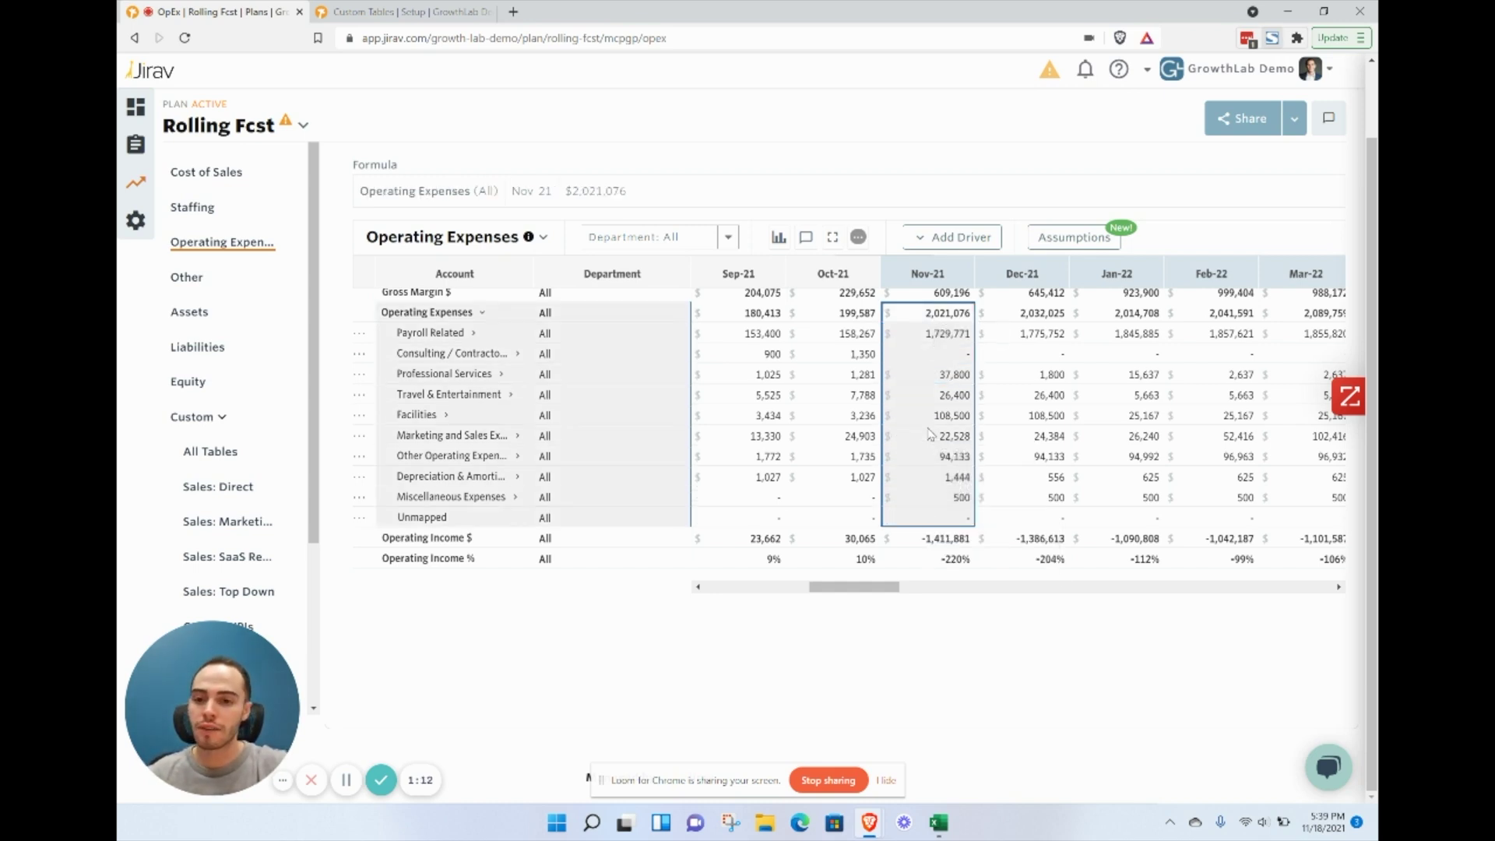
left_click(475, 335)
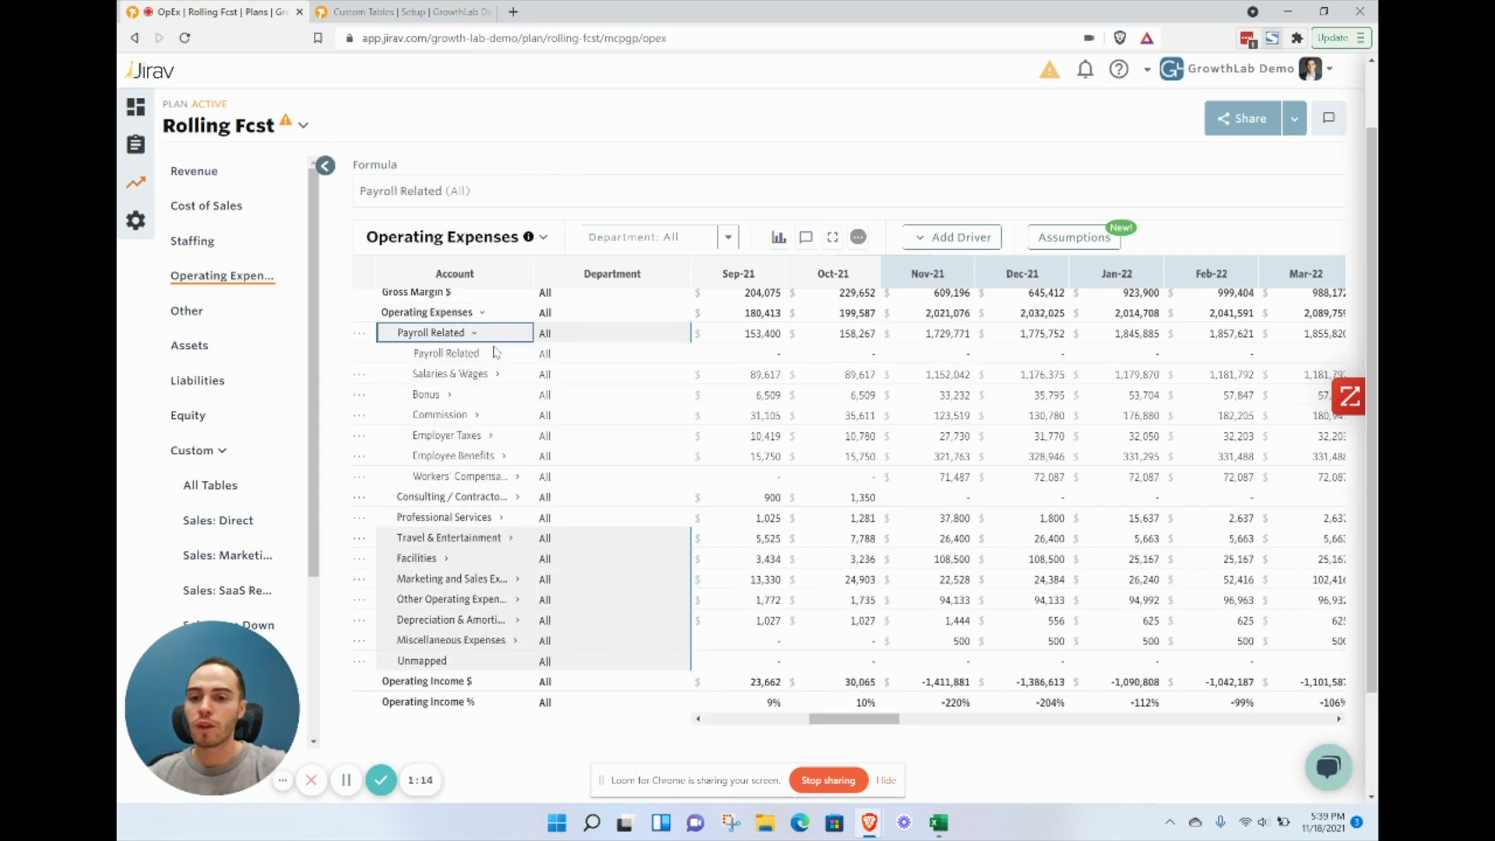
left_click(498, 377)
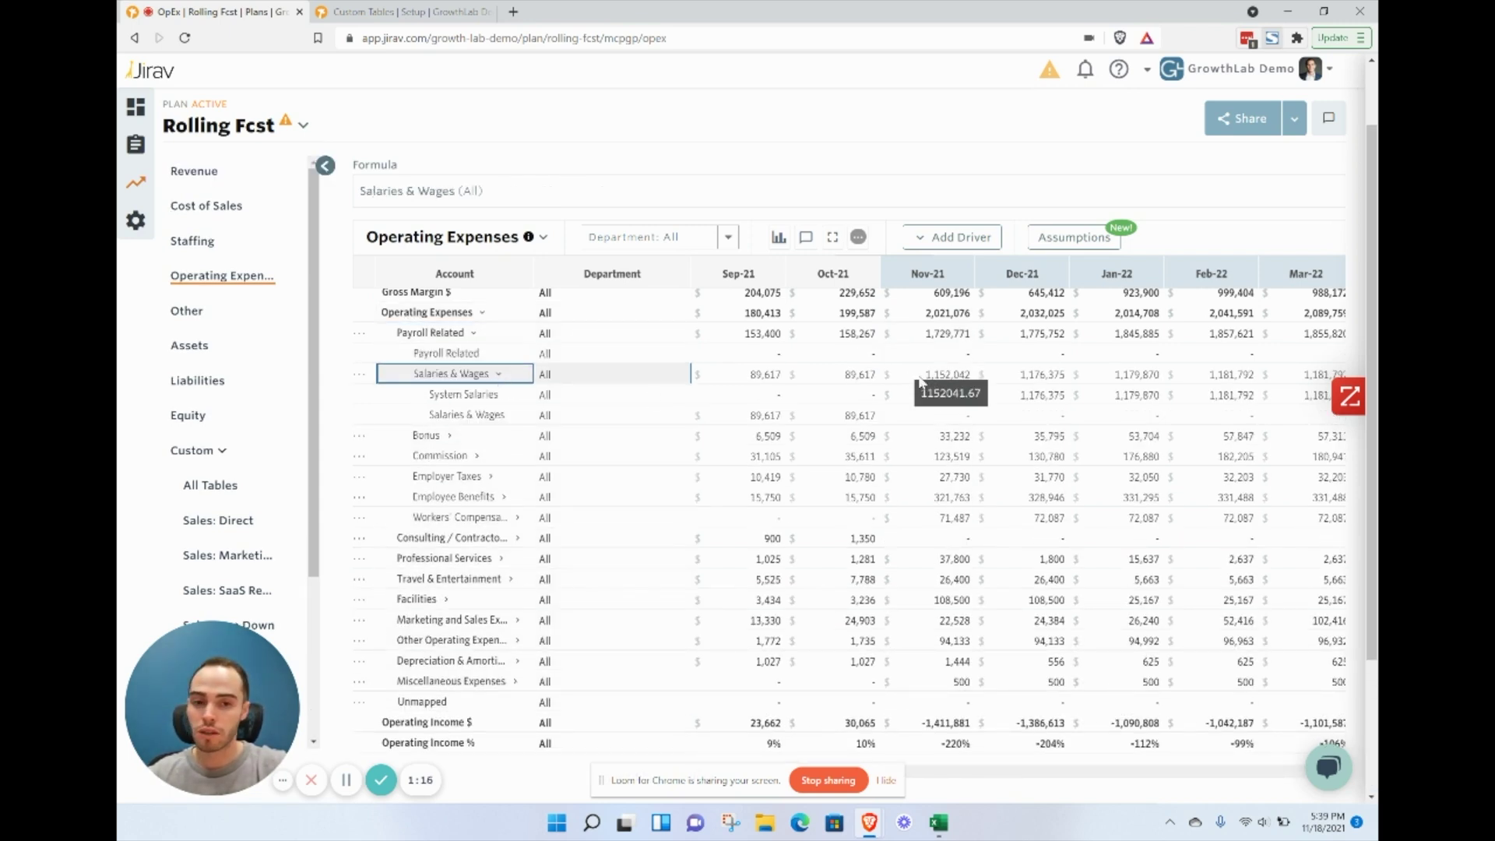
left_click(901, 403)
left_click(901, 403)
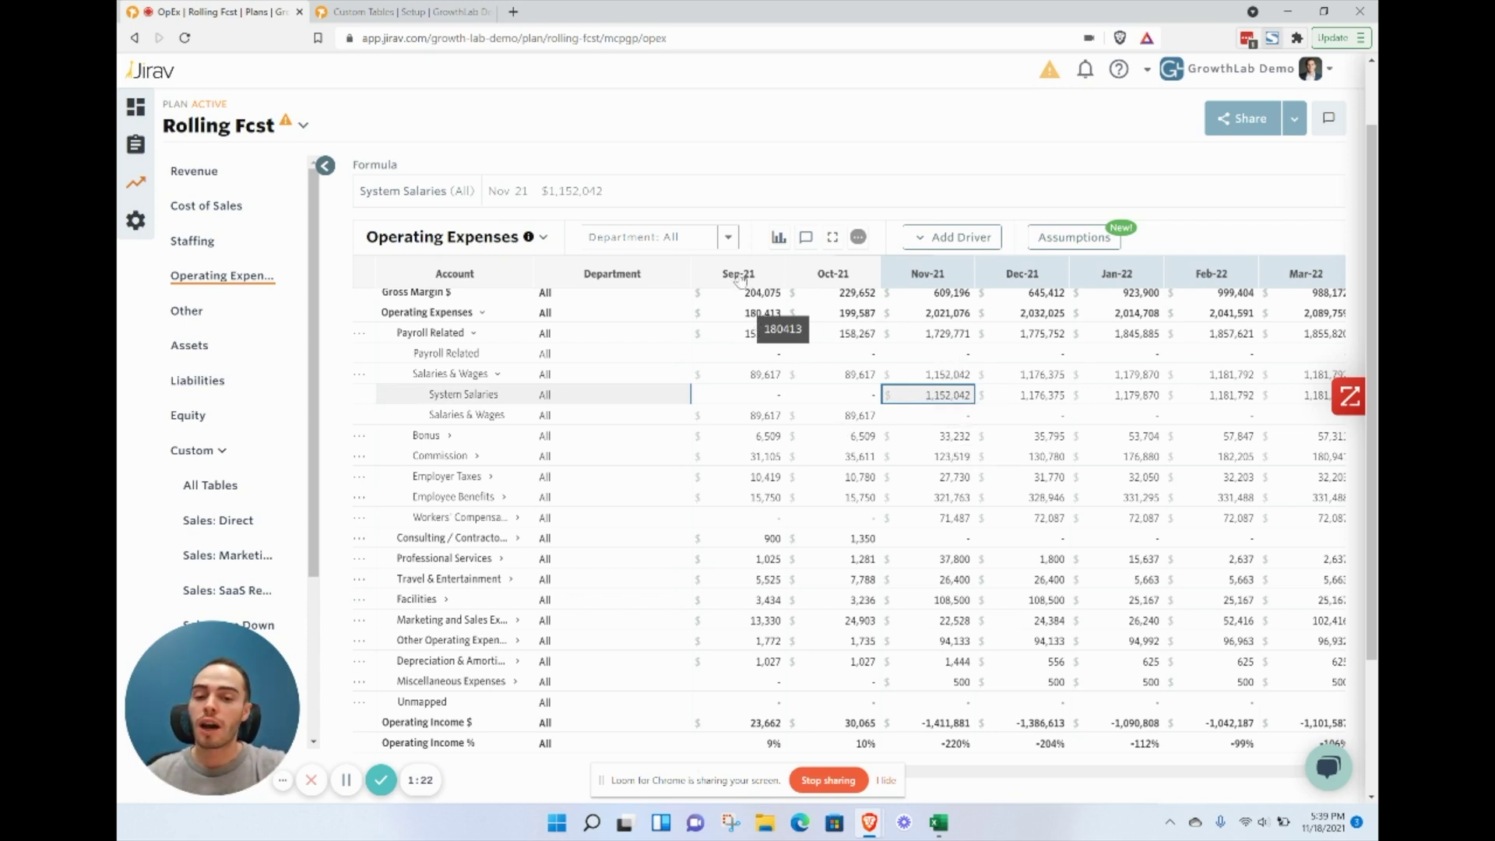
left_click(728, 237)
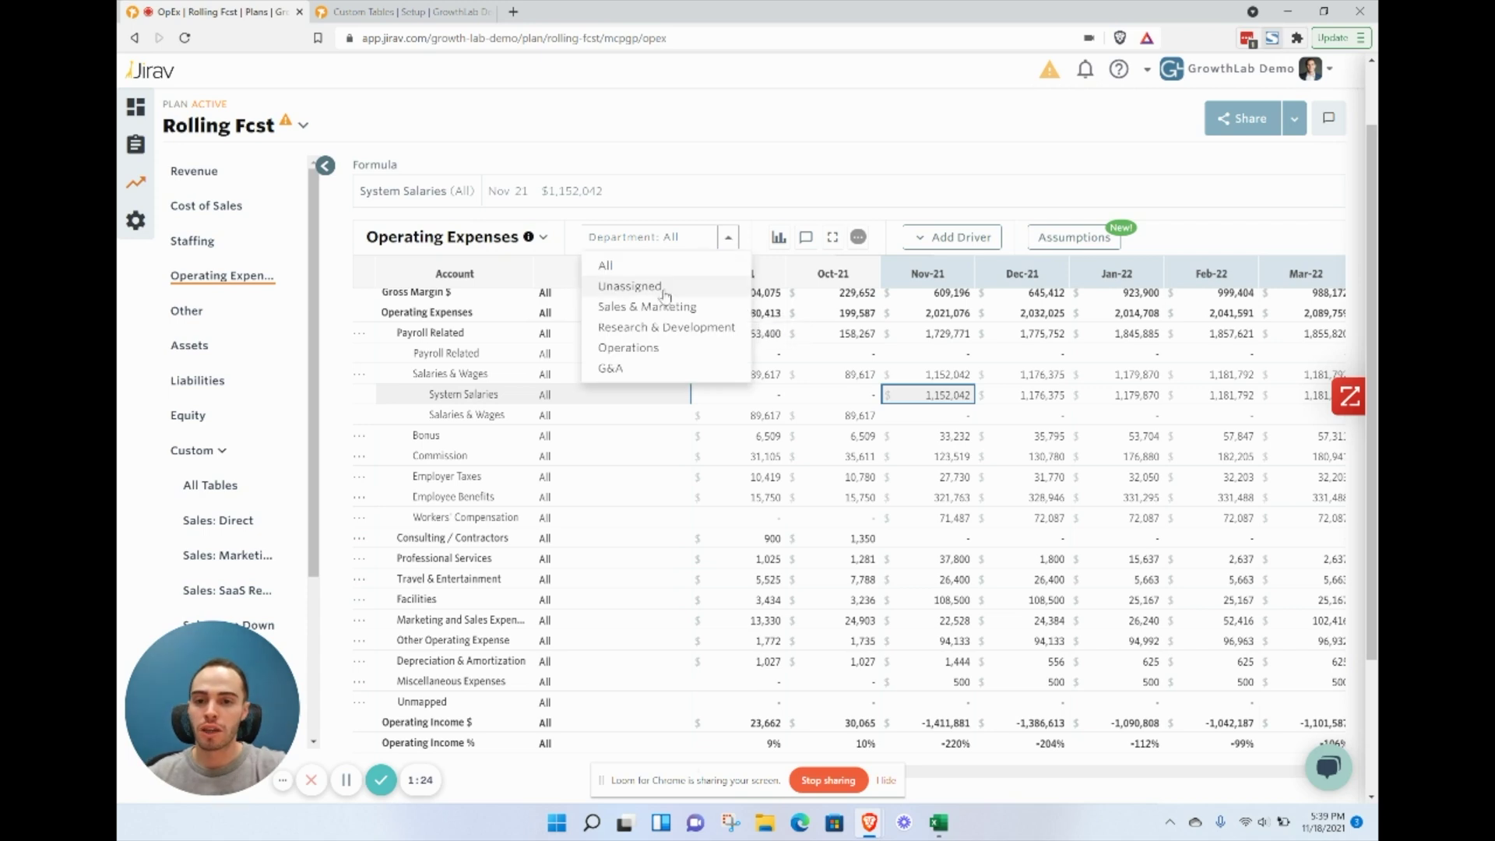
left_click(665, 287)
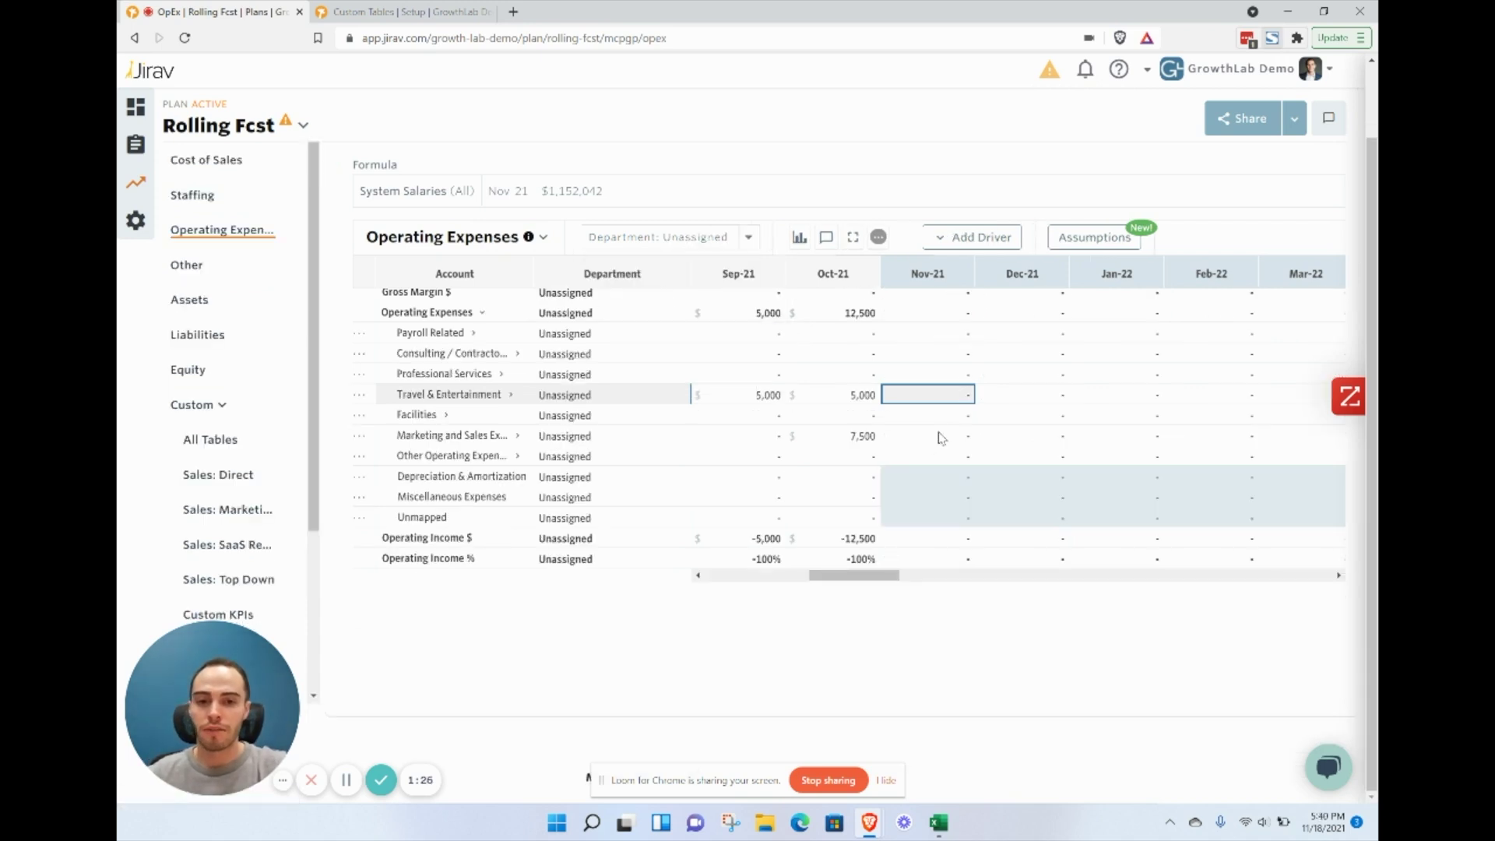
left_click(474, 334)
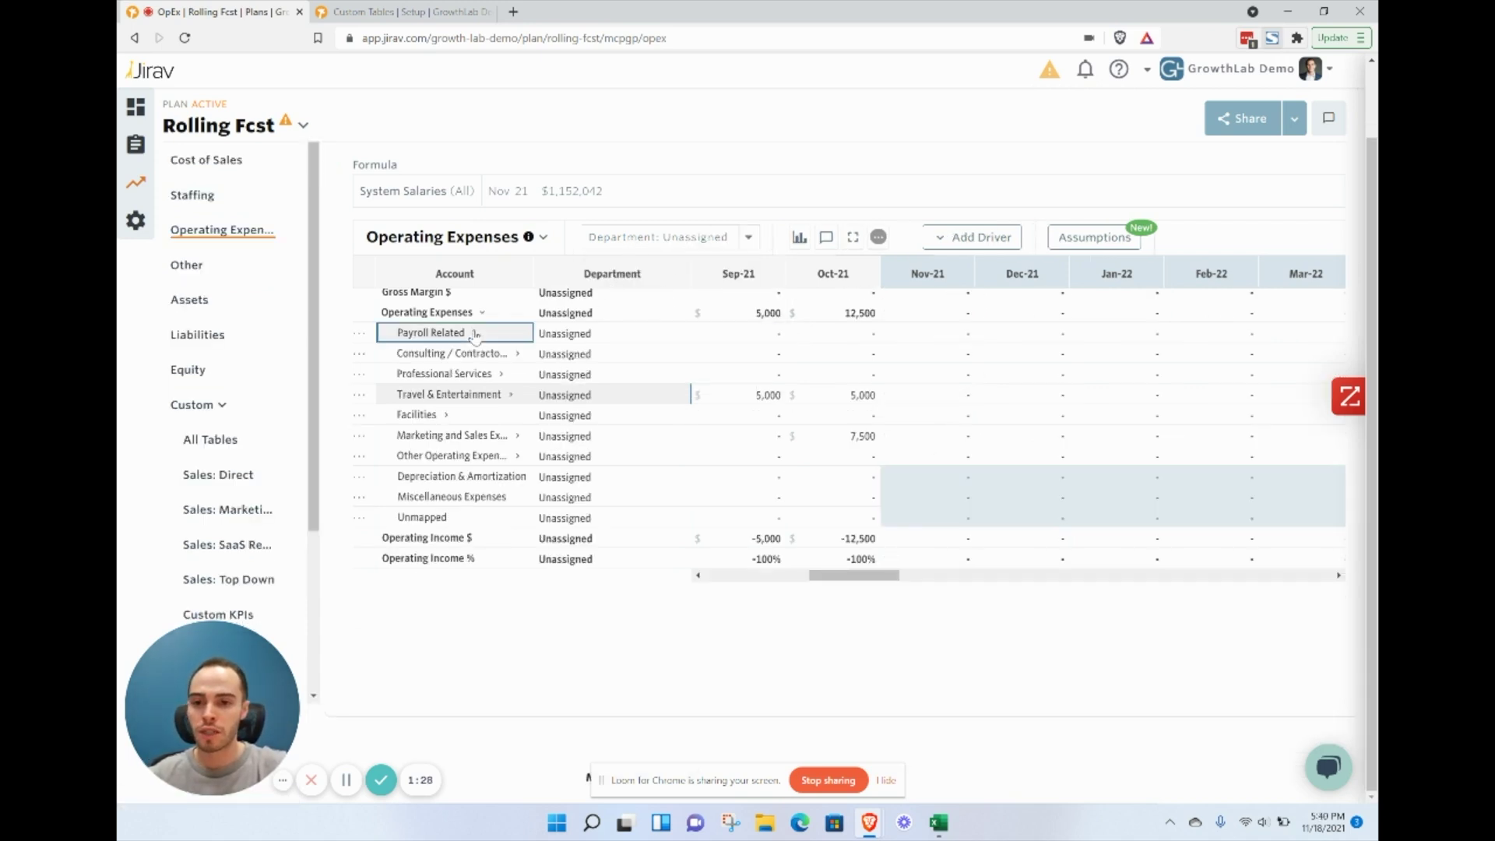
left_click_drag(934, 395, 938, 477)
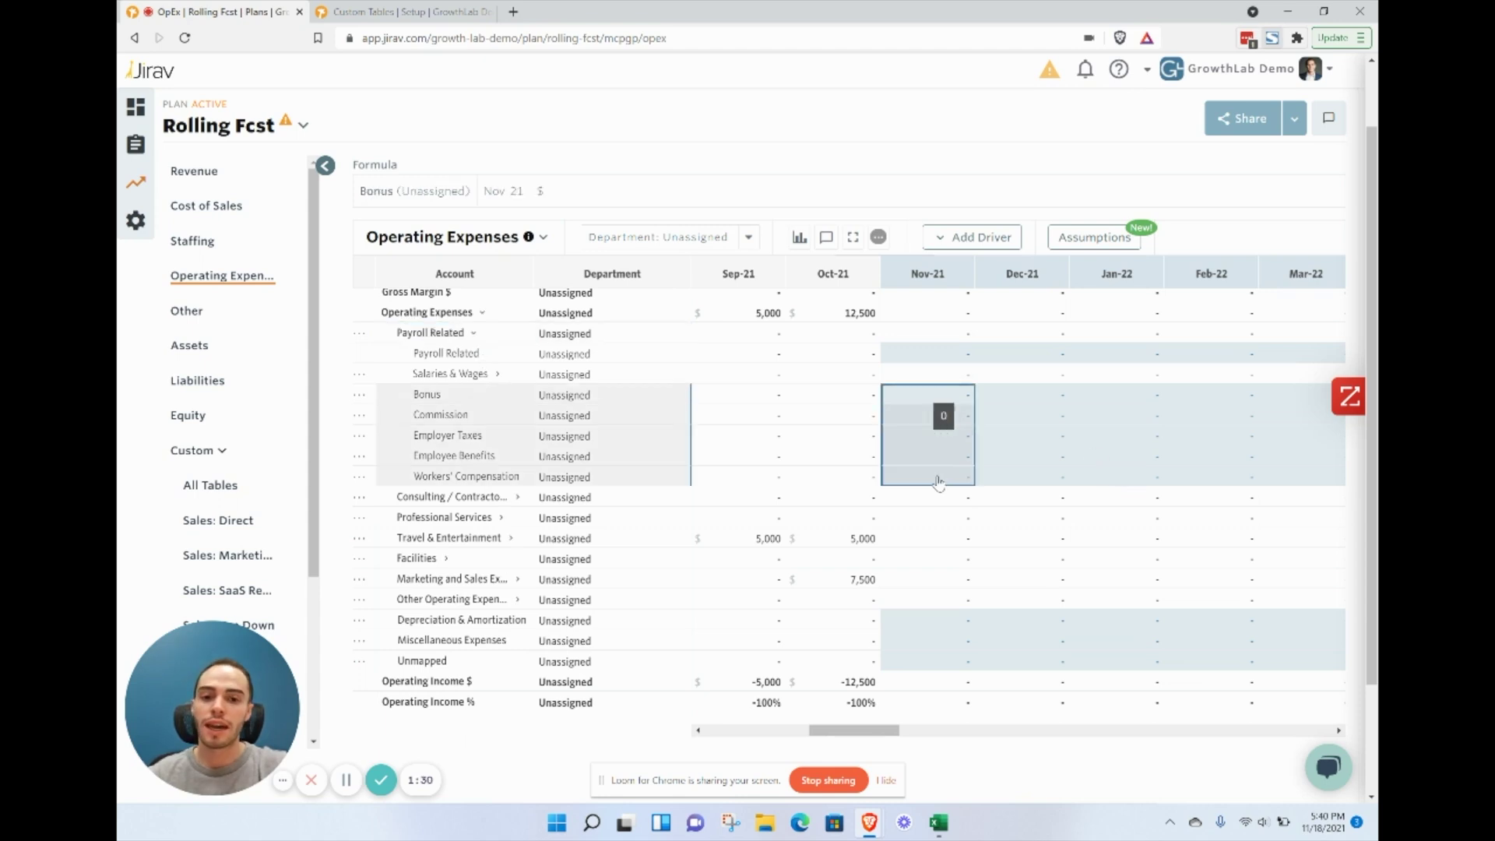
left_click(752, 239)
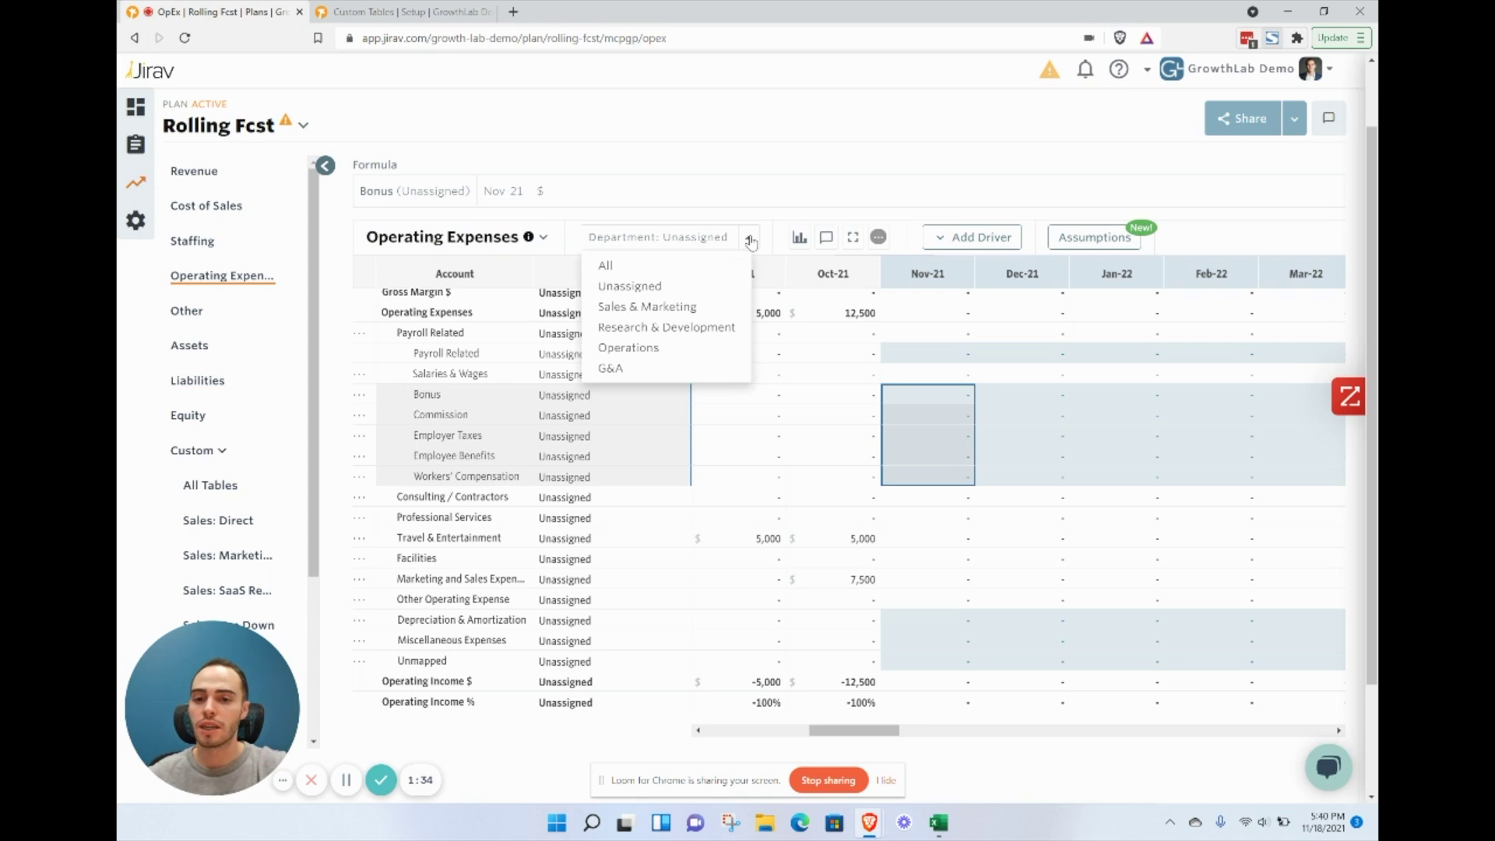
left_click(646, 306)
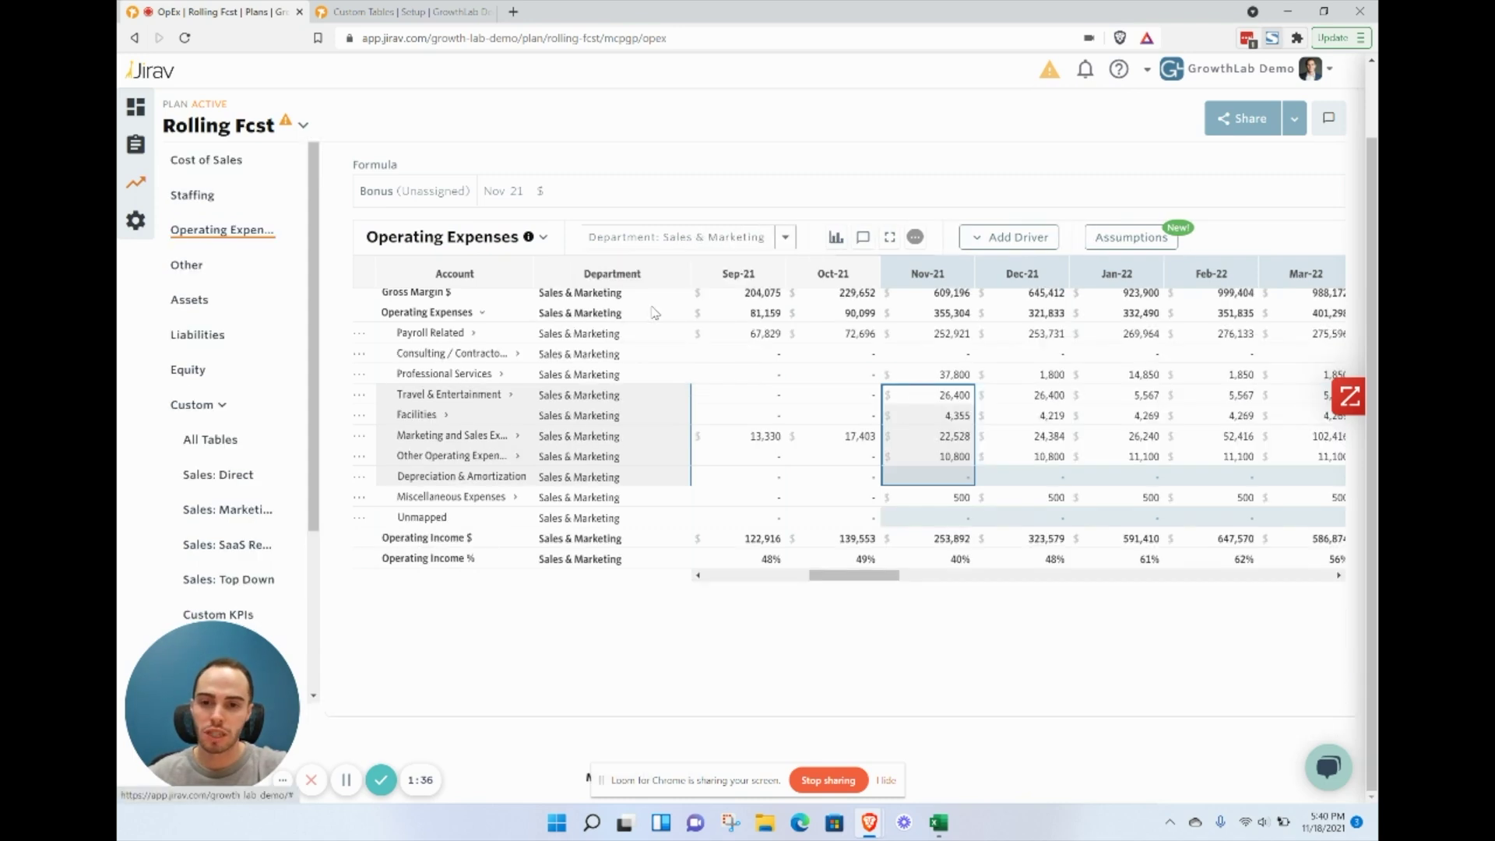
left_click(785, 239)
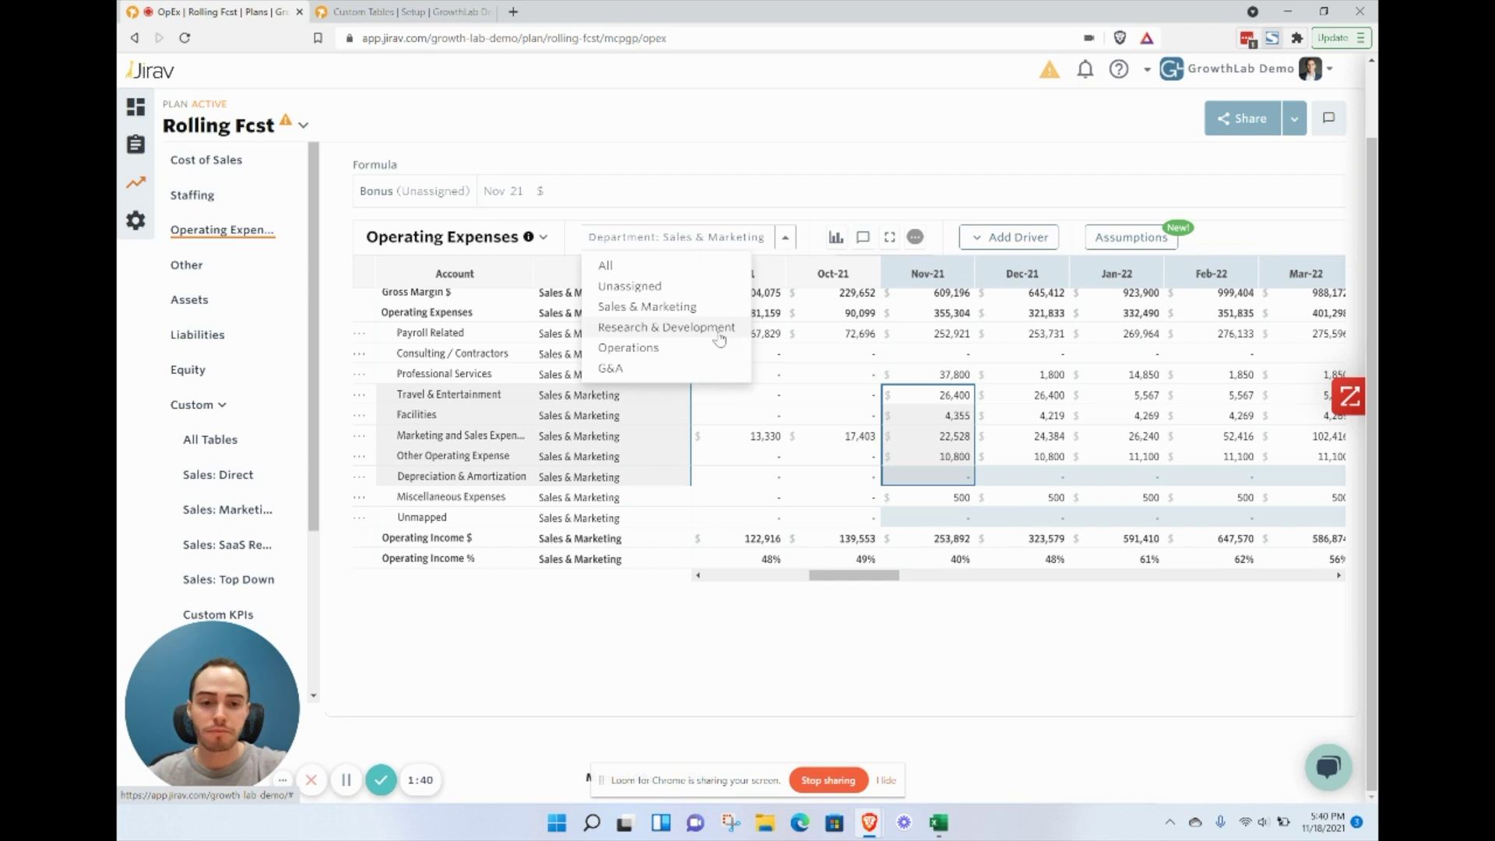
left_click(629, 346)
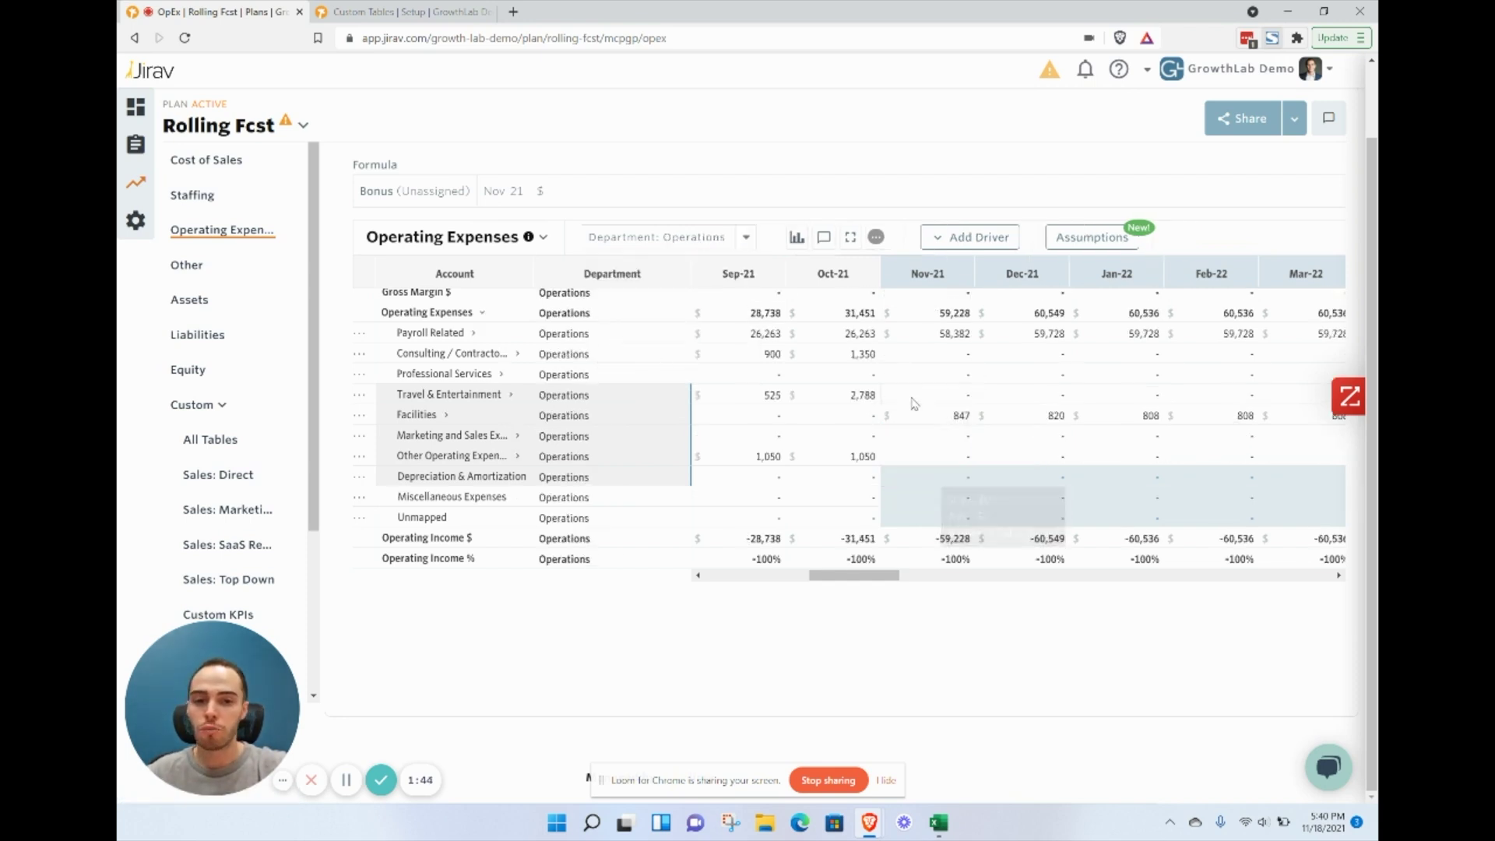
left_click_drag(918, 397, 914, 458)
mouse_move(921, 426)
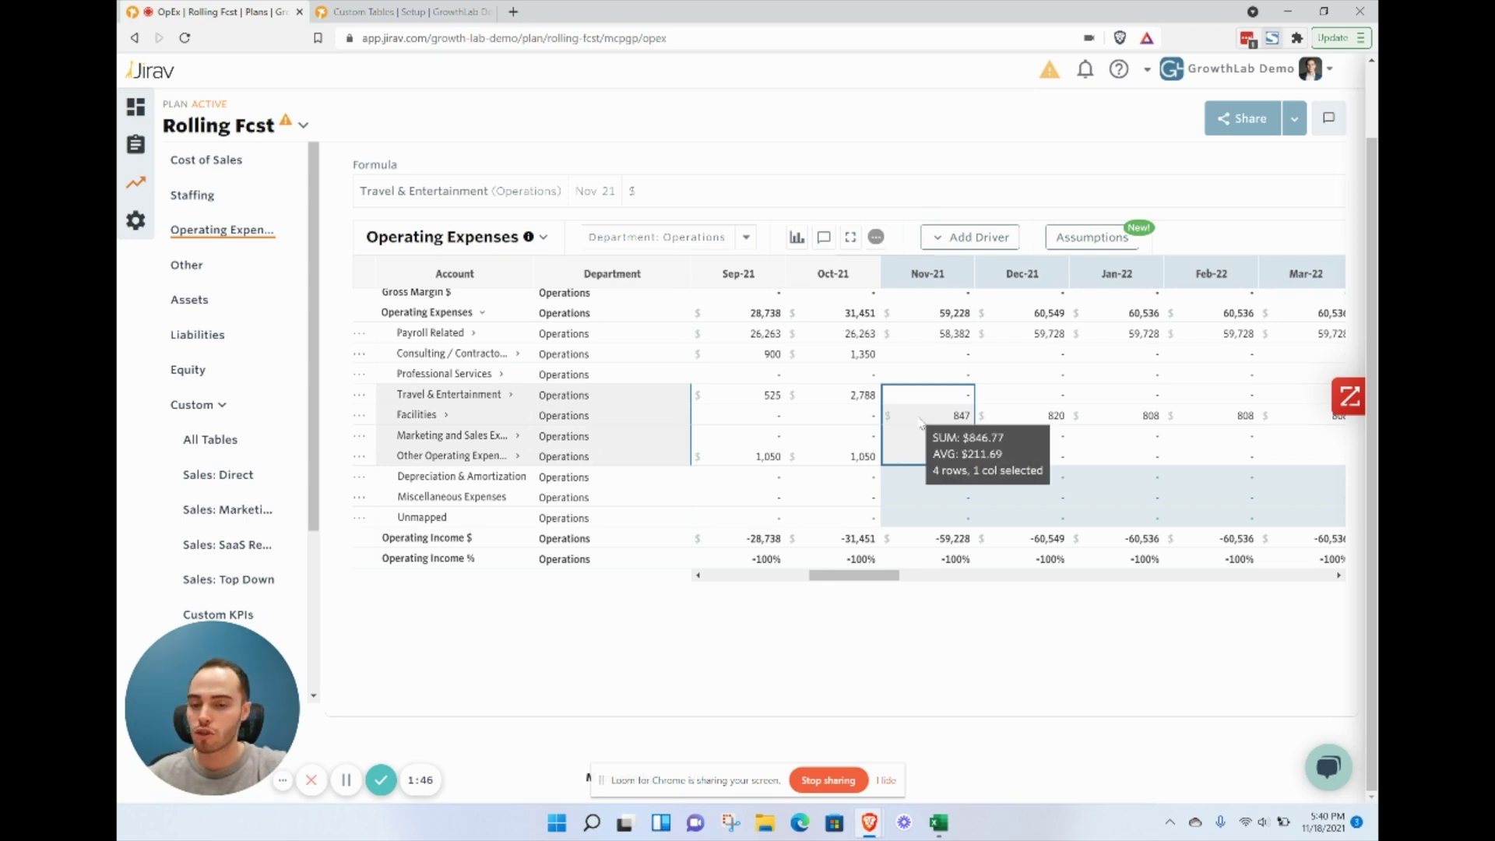
left_click(656, 238)
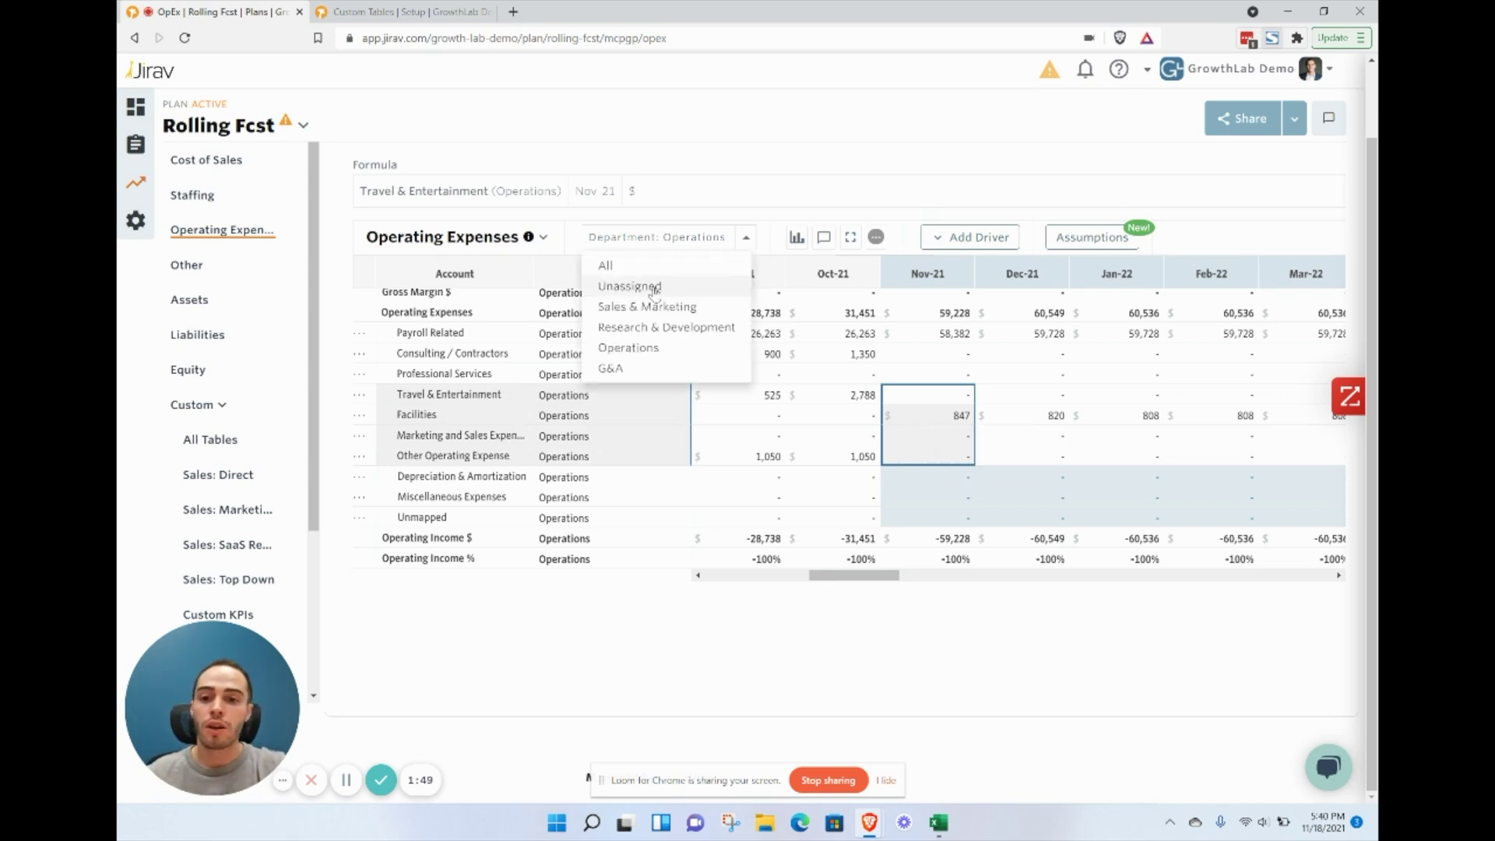
left_click(646, 269)
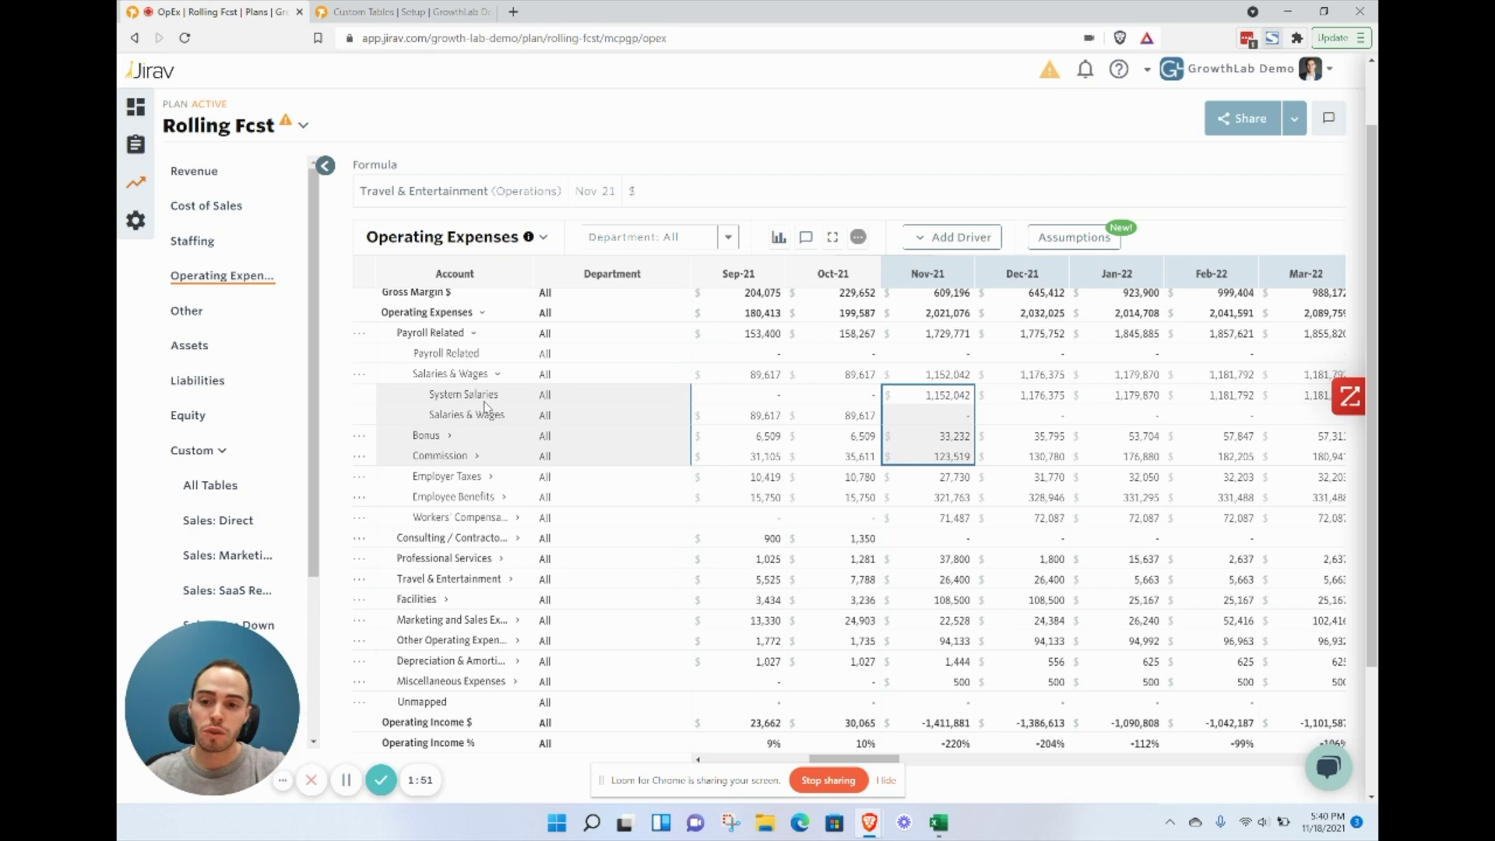
left_click(499, 376)
left_click(474, 334)
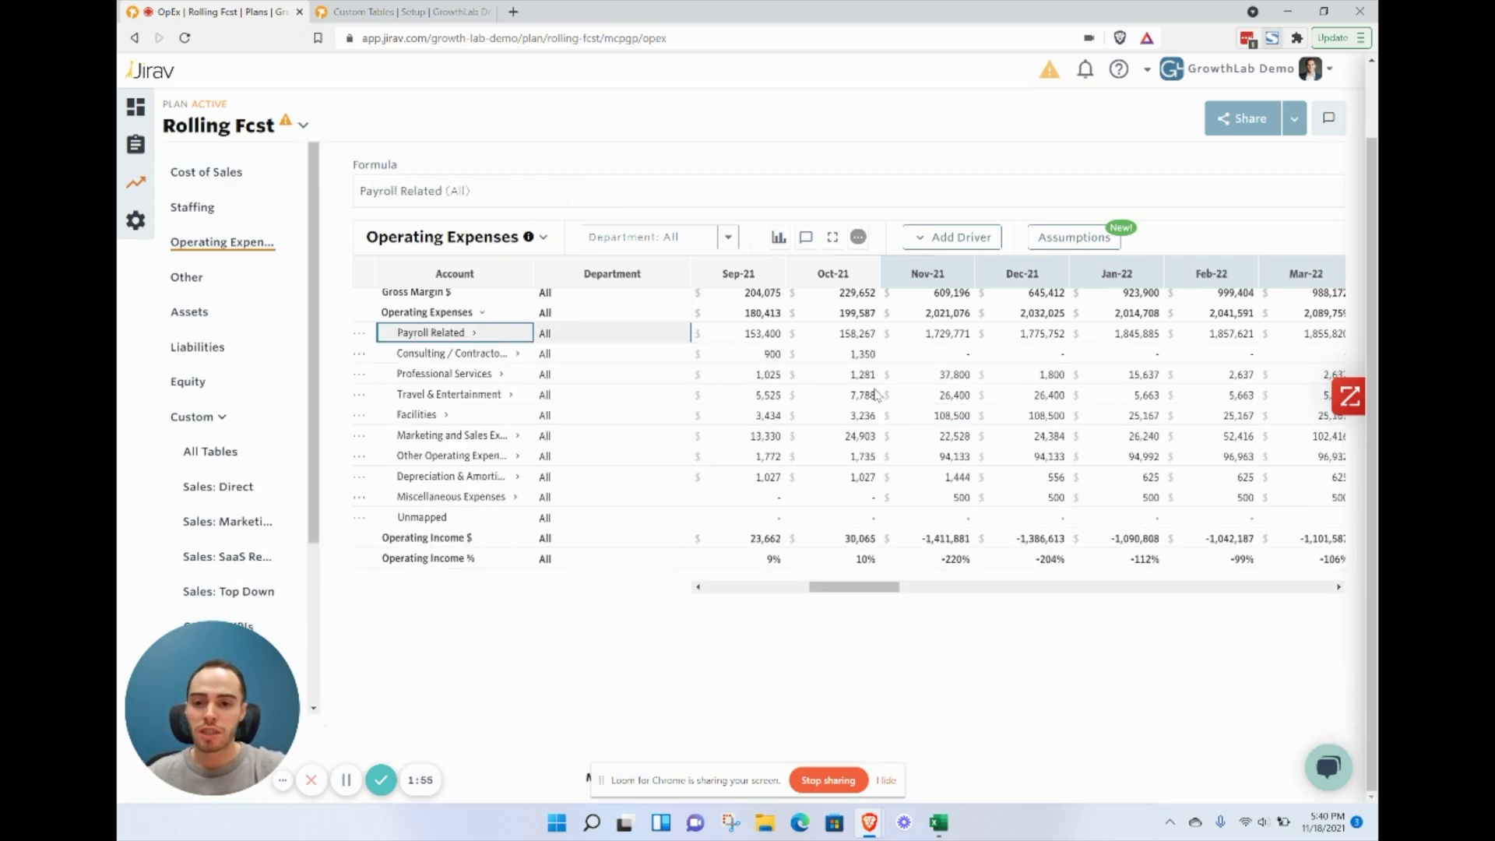
left_click_drag(532, 272, 593, 269)
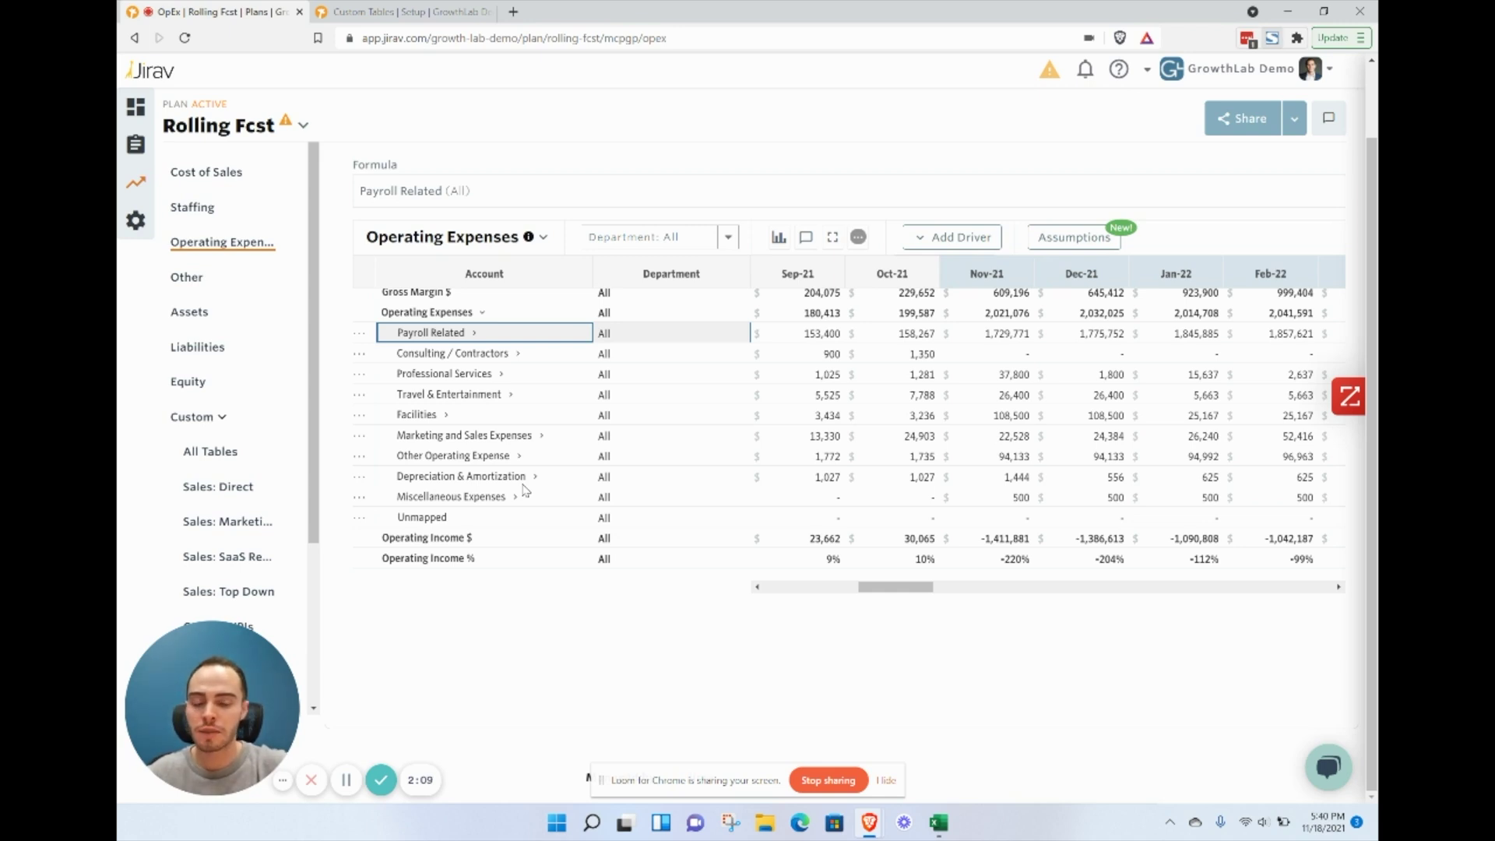
left_click(445, 416)
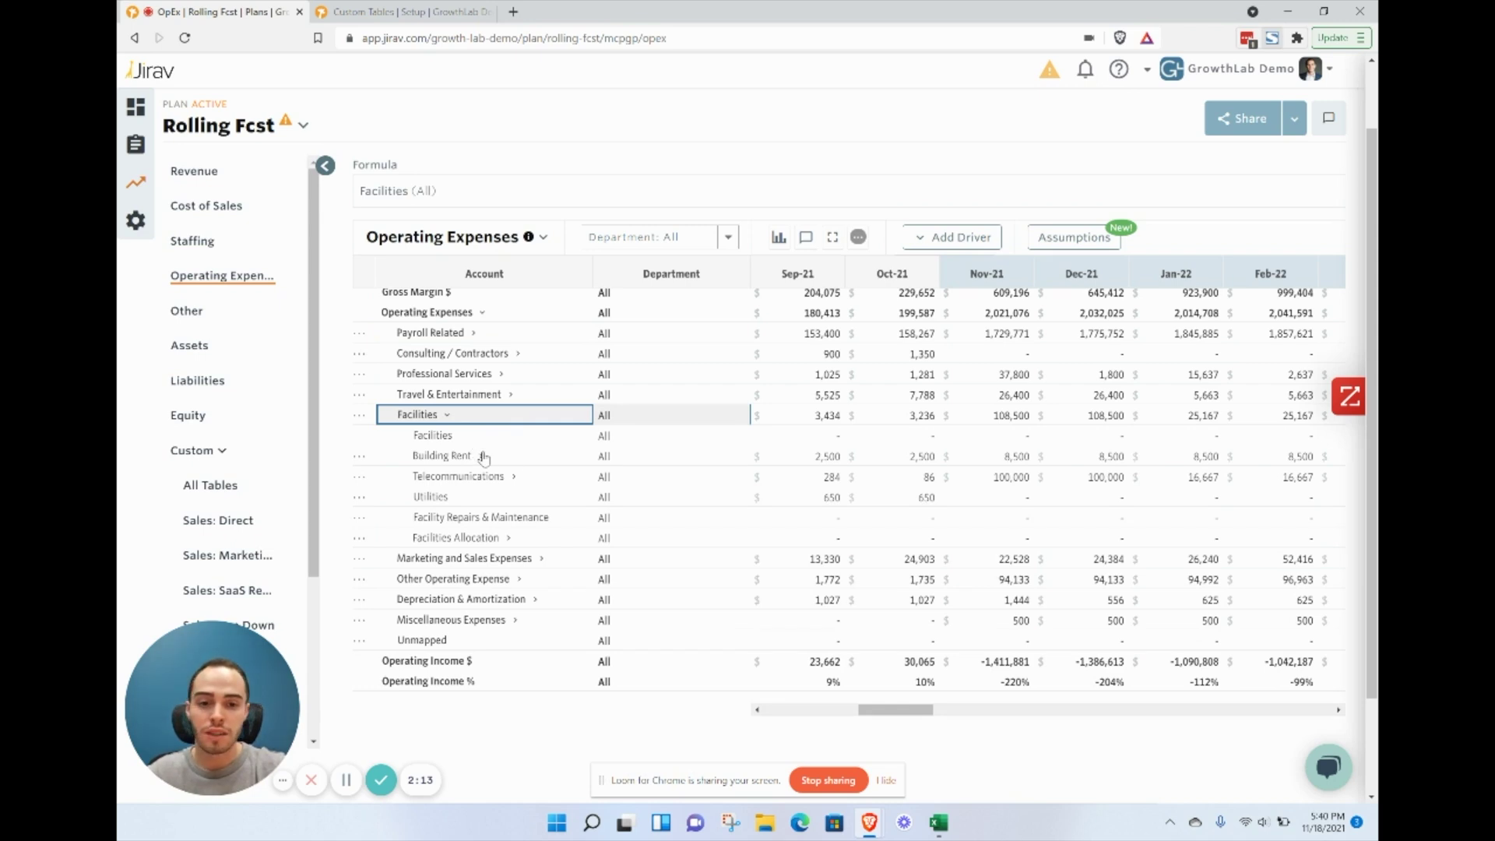
left_click(867, 455)
left_click_drag(867, 455, 760, 463)
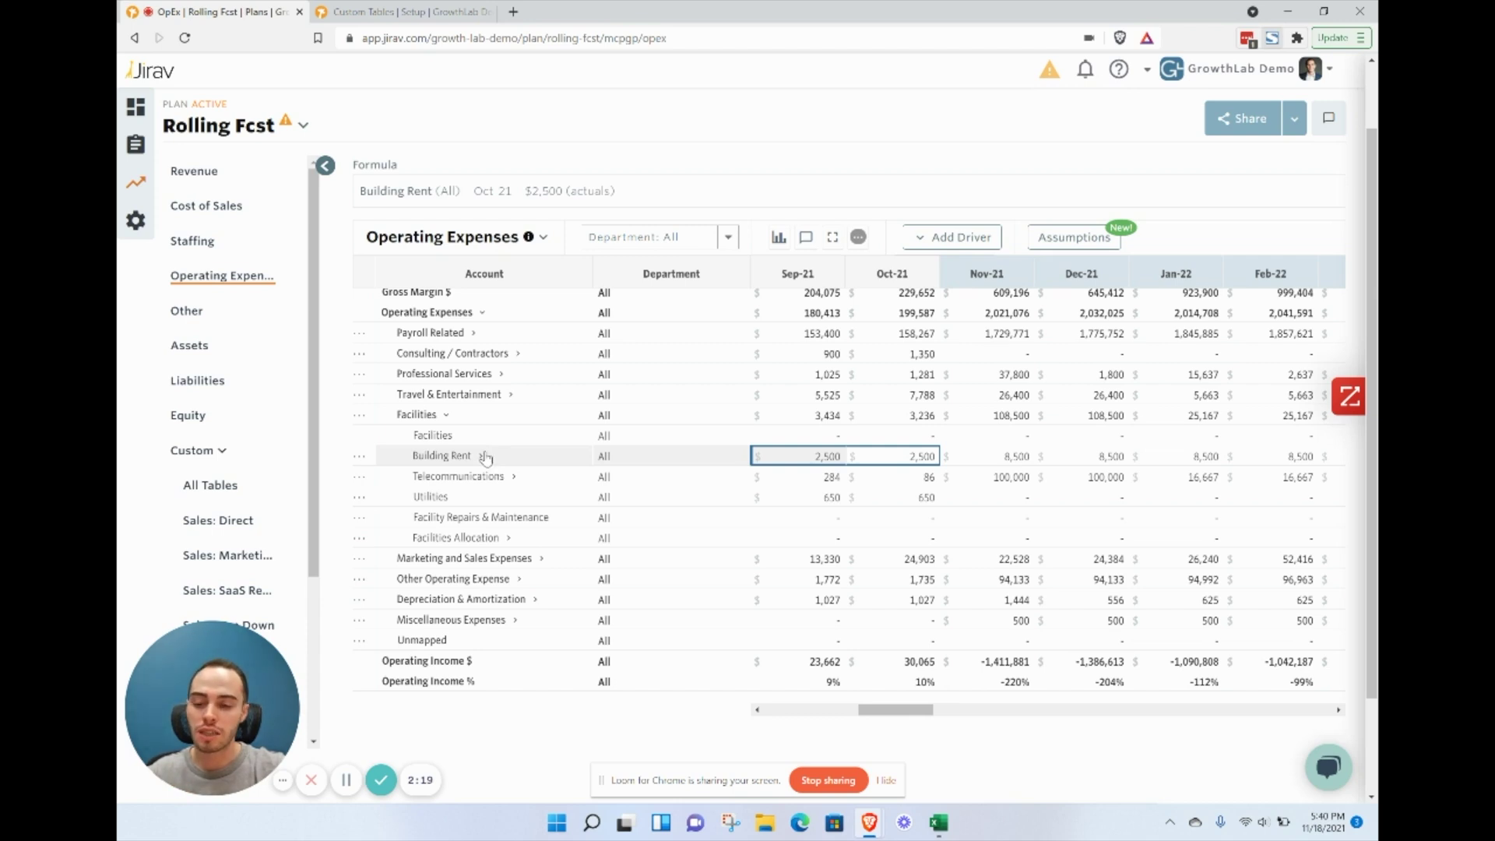
left_click(988, 456)
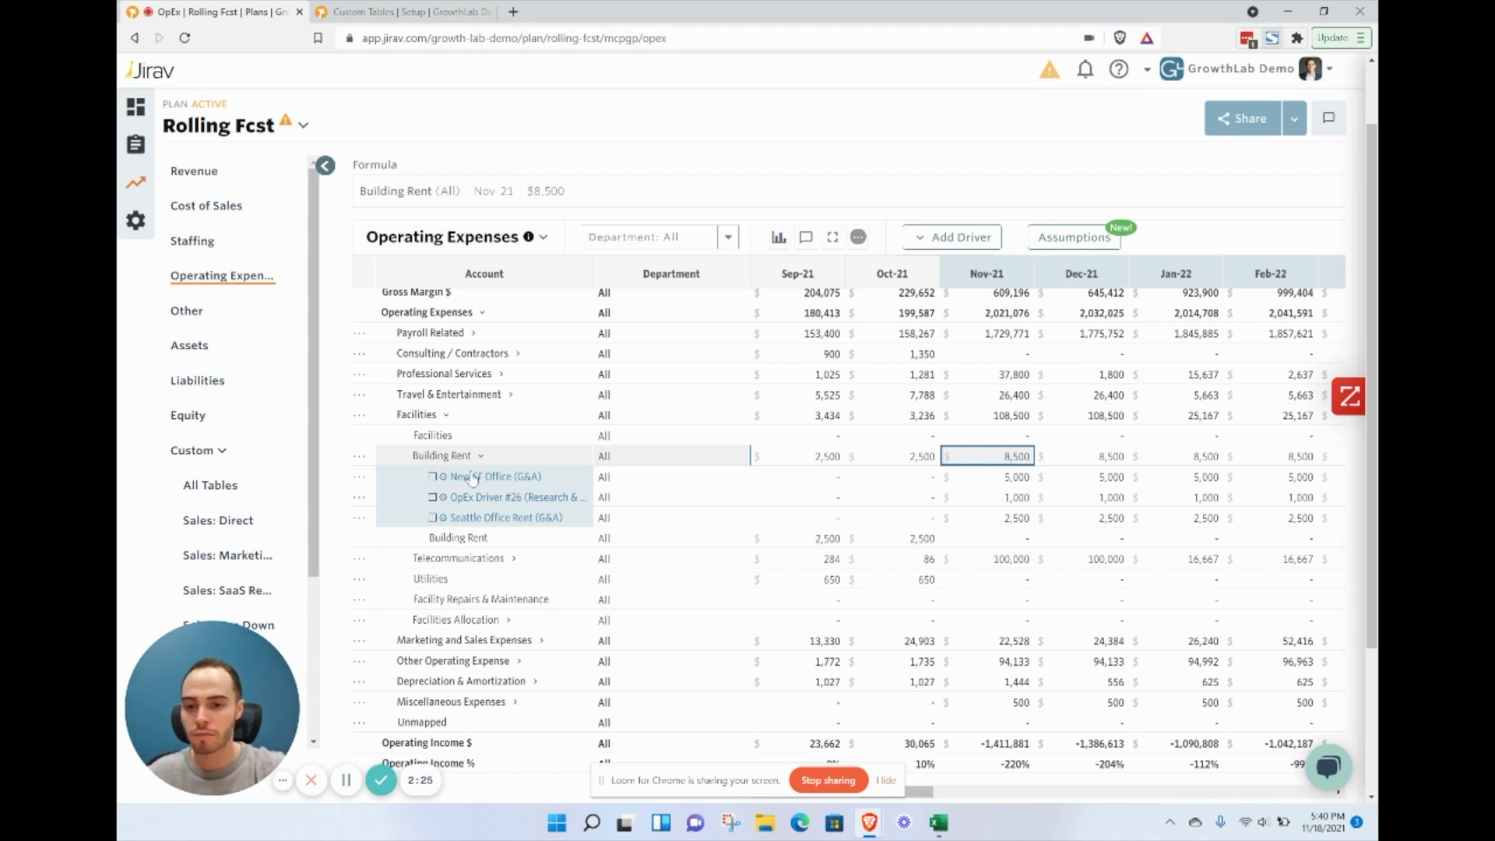
left_click_drag(462, 486, 474, 517)
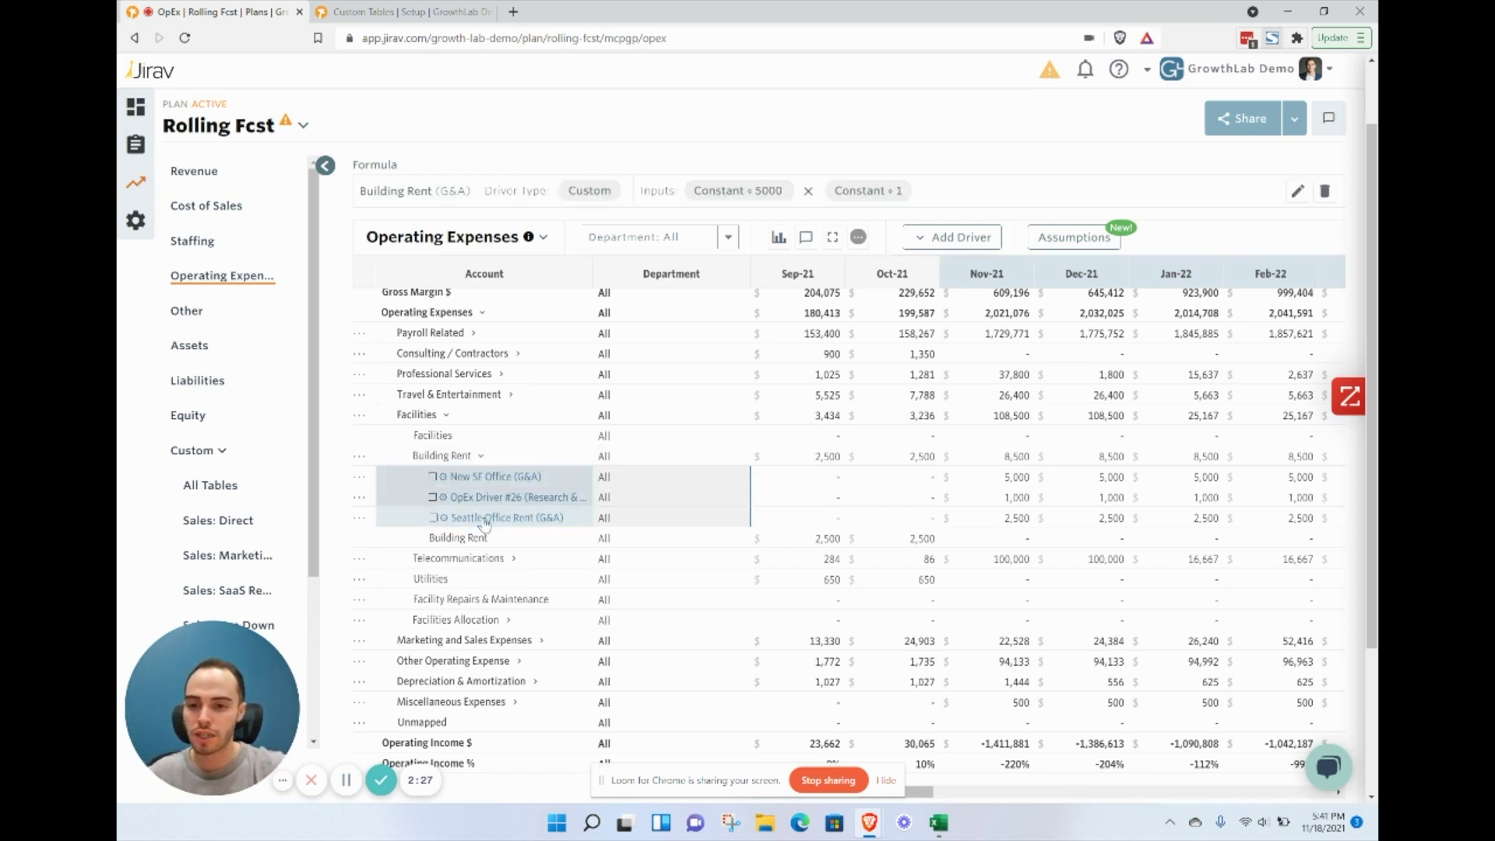
left_click(473, 517)
left_click(506, 481)
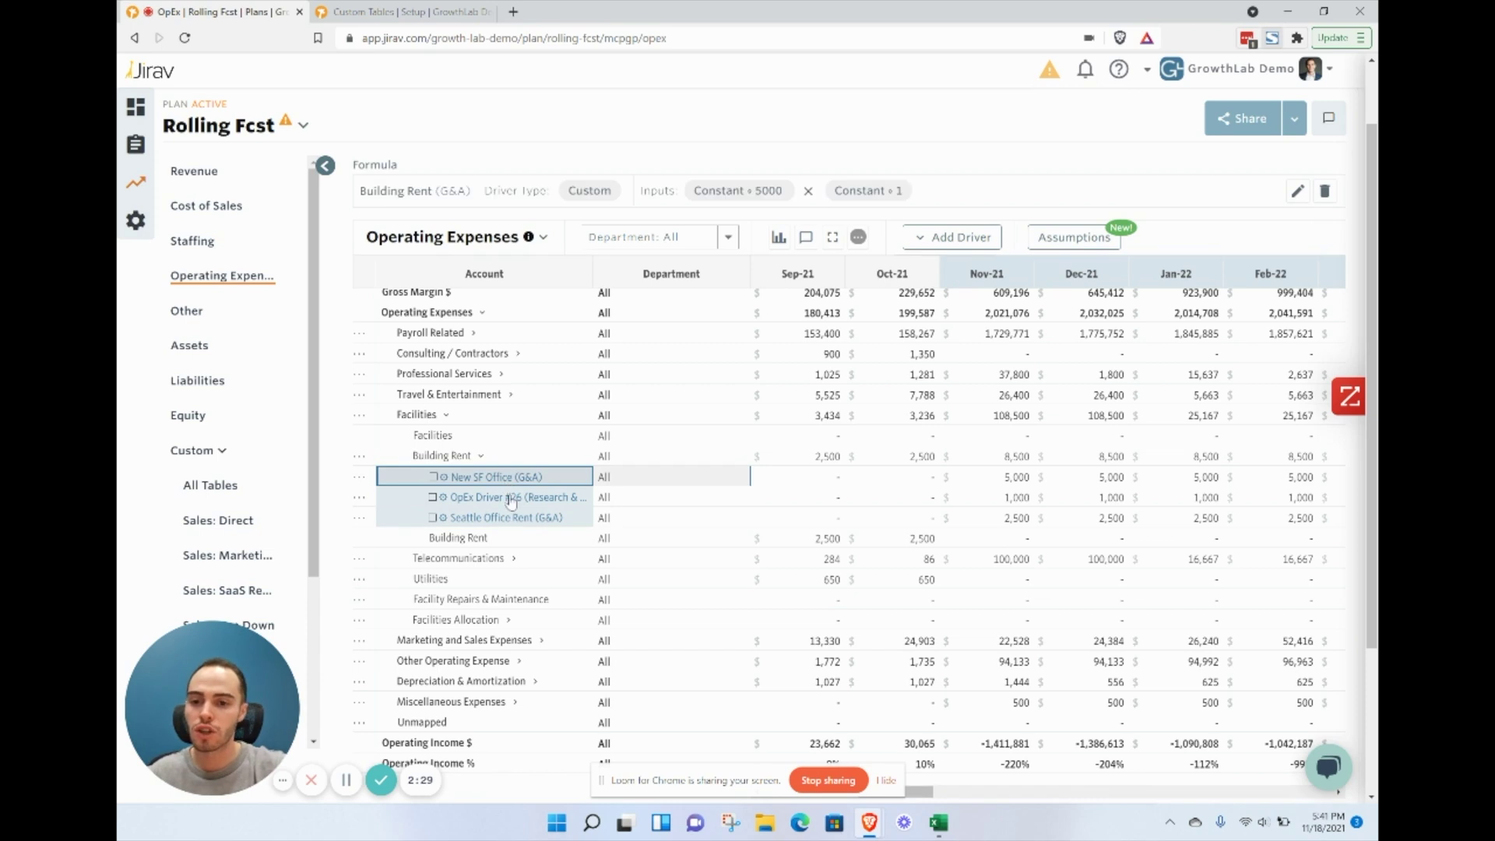
left_click(513, 498)
left_click(1026, 496)
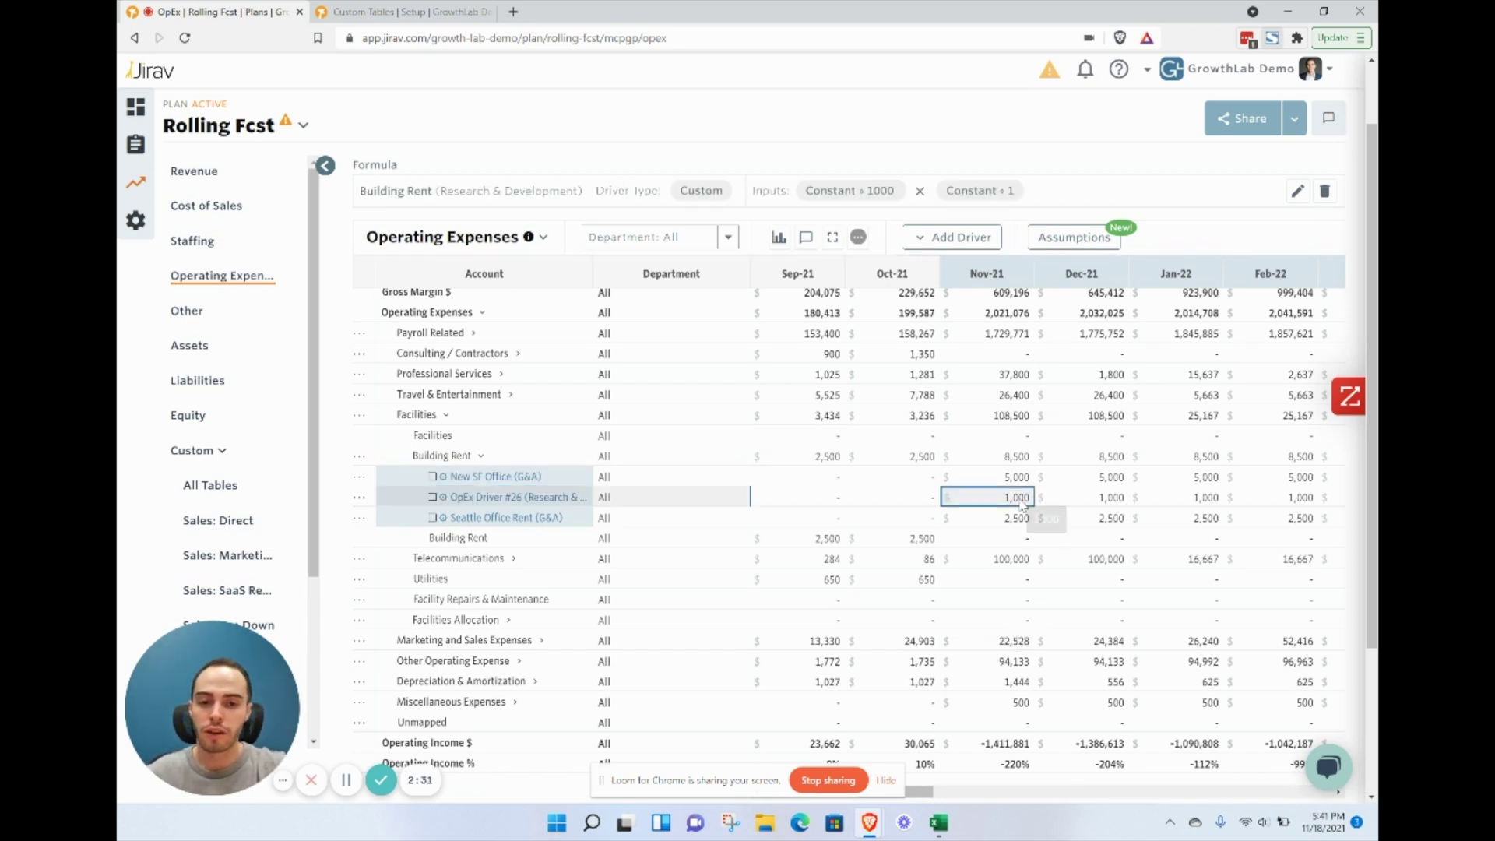
left_click(481, 457)
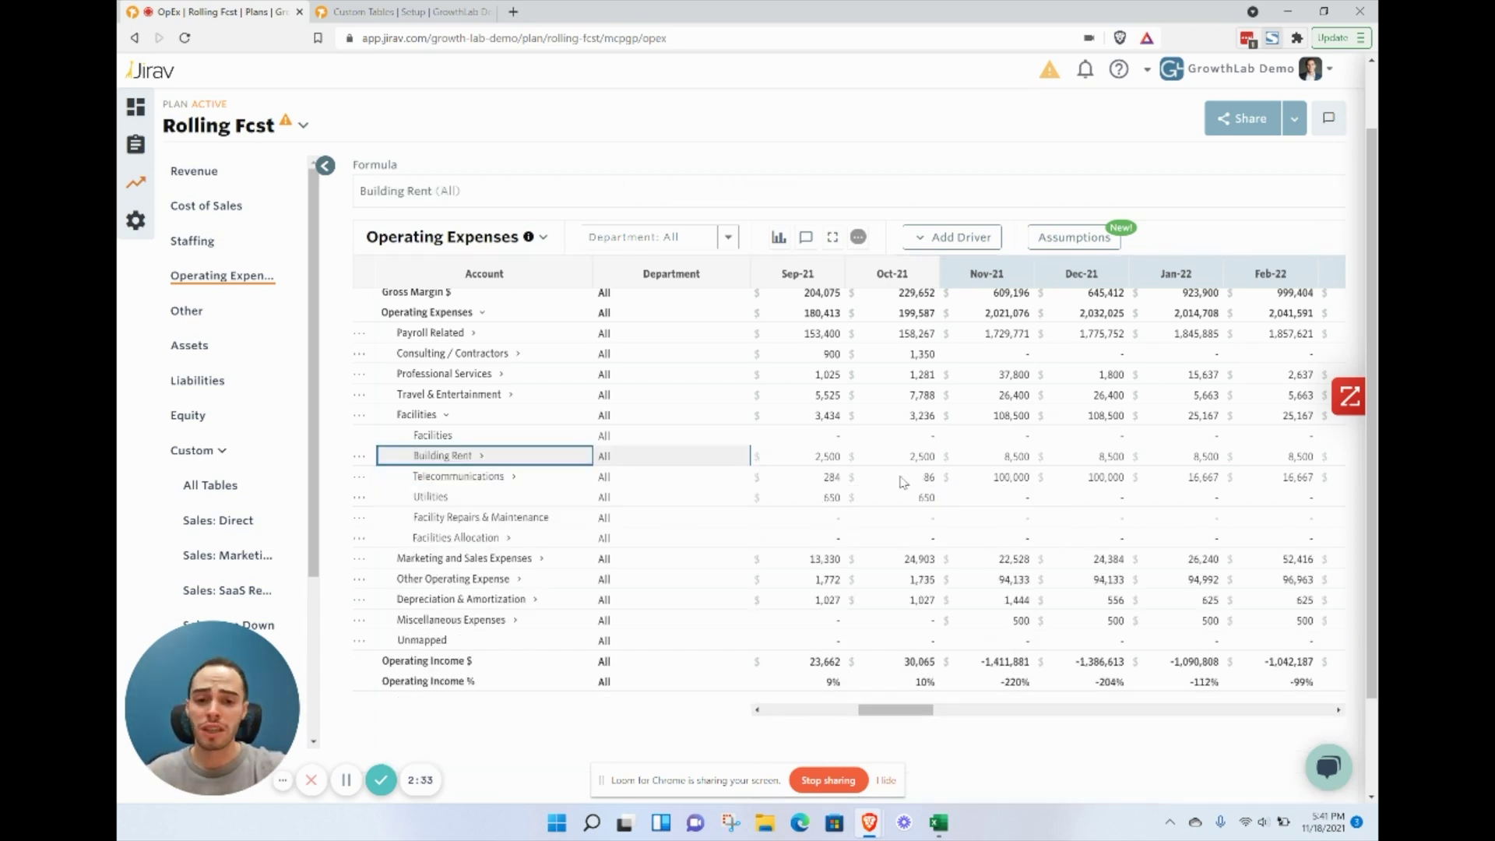
left_click_drag(883, 465, 825, 456)
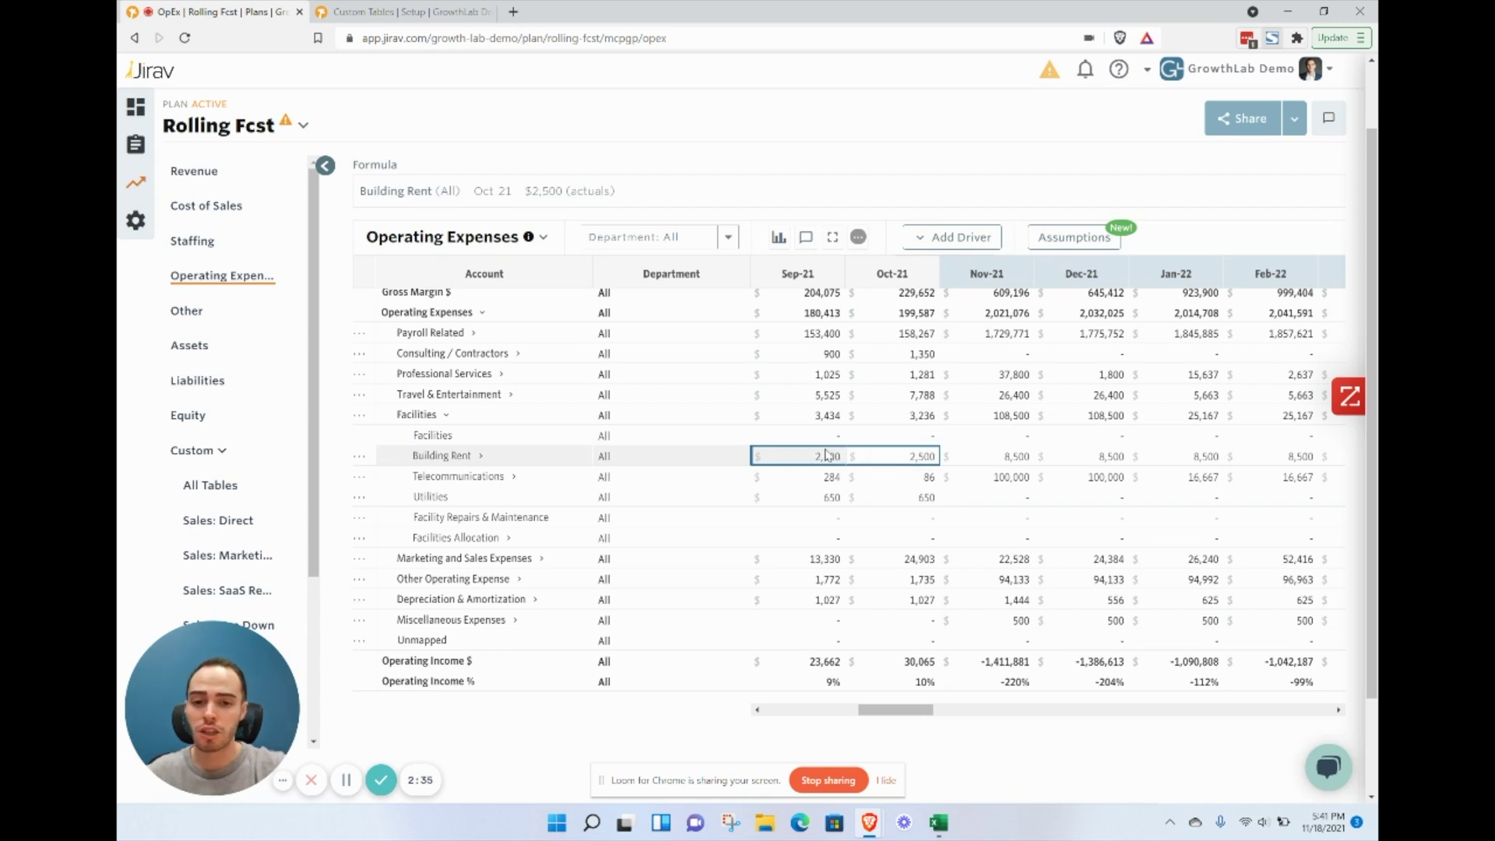
mouse_move(894, 456)
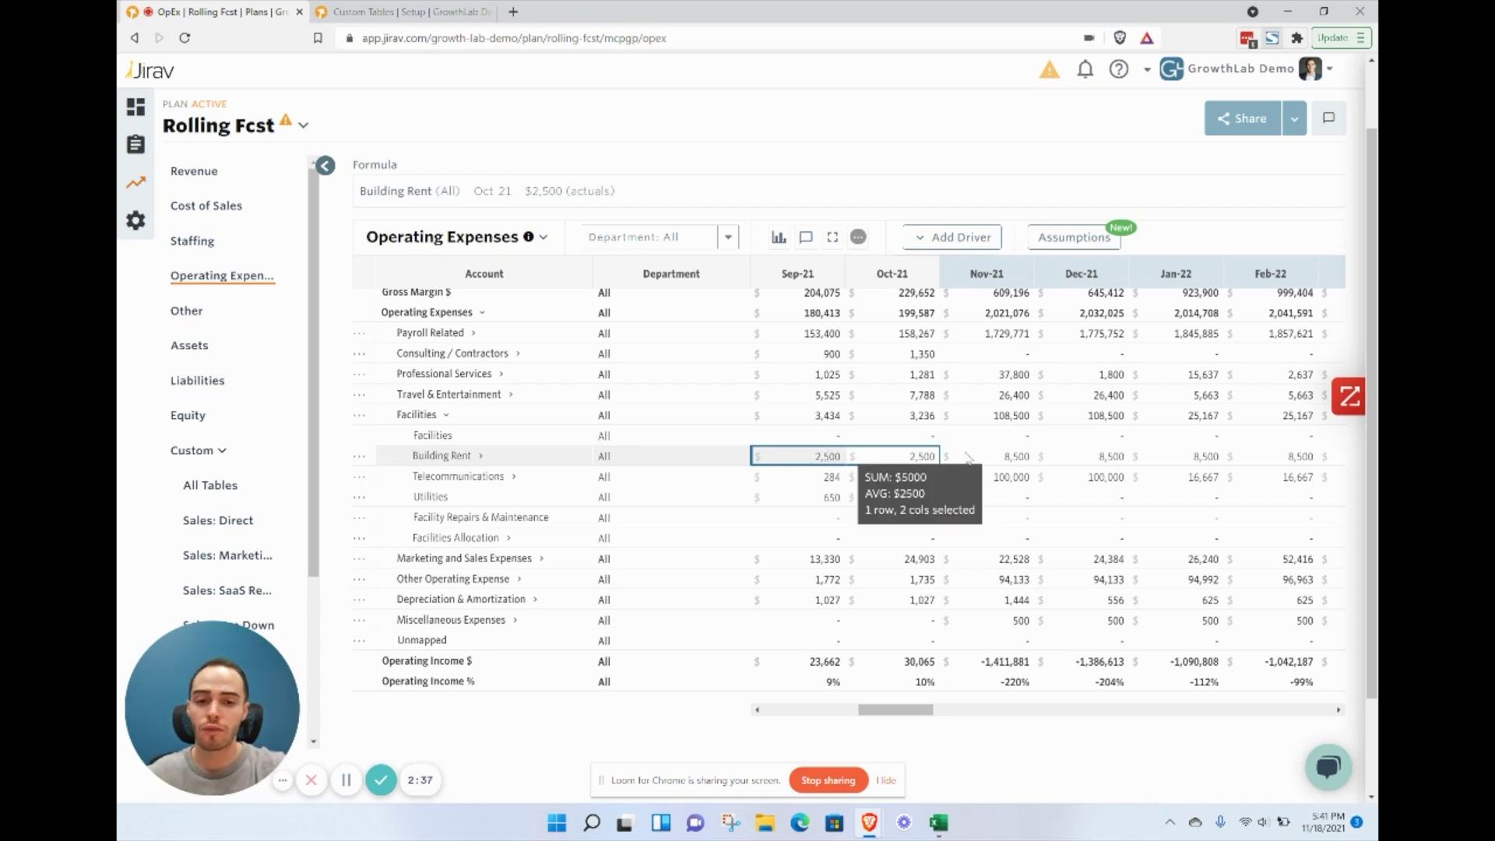
left_click(968, 457)
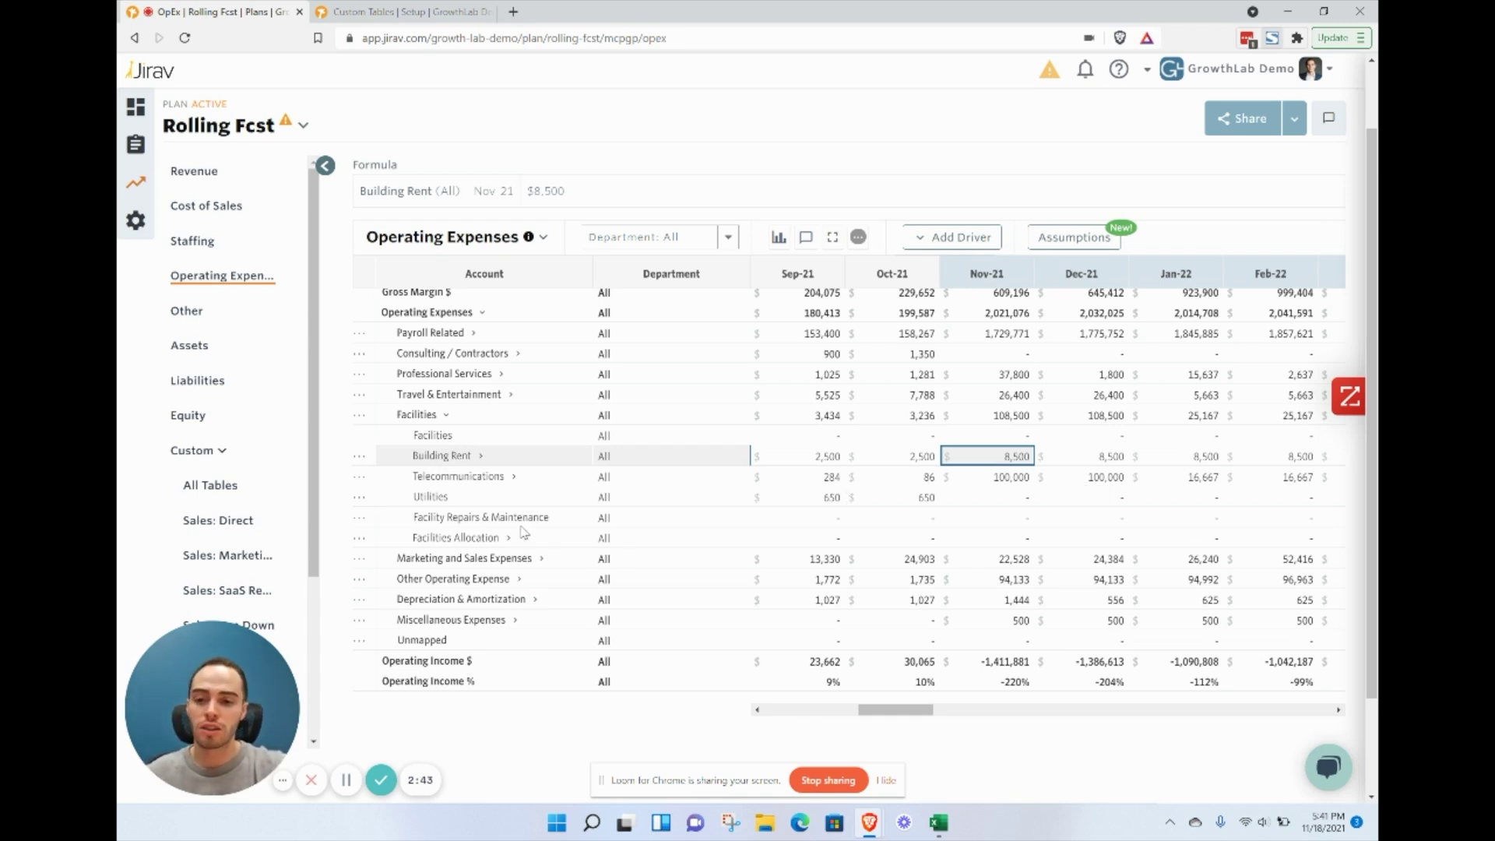
- Expand Telecommunications to its Annual Target driver and start adding a Custom driver on it
left_click(514, 477)
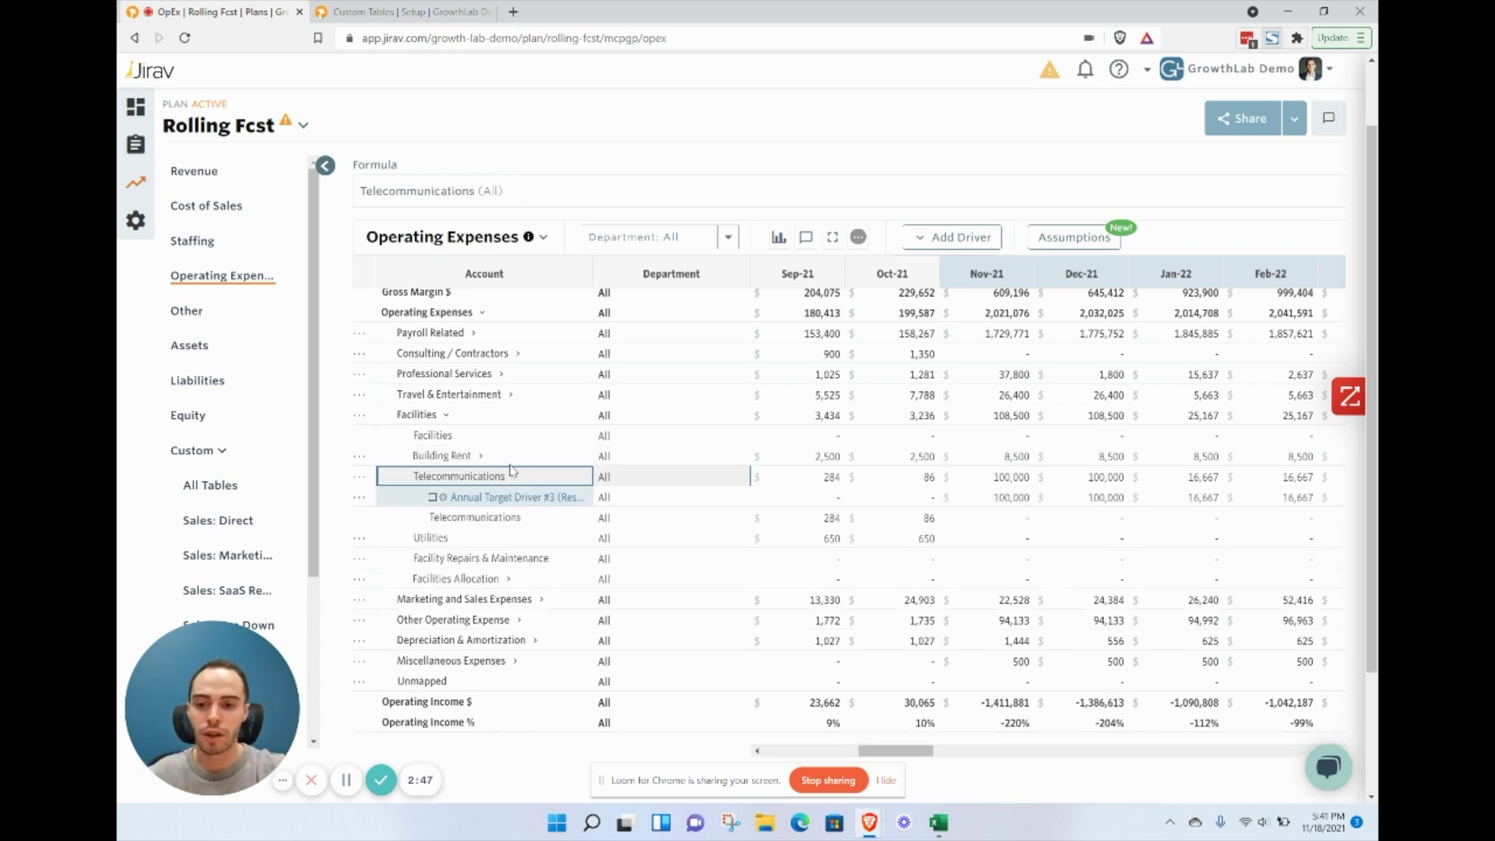
left_click(509, 497)
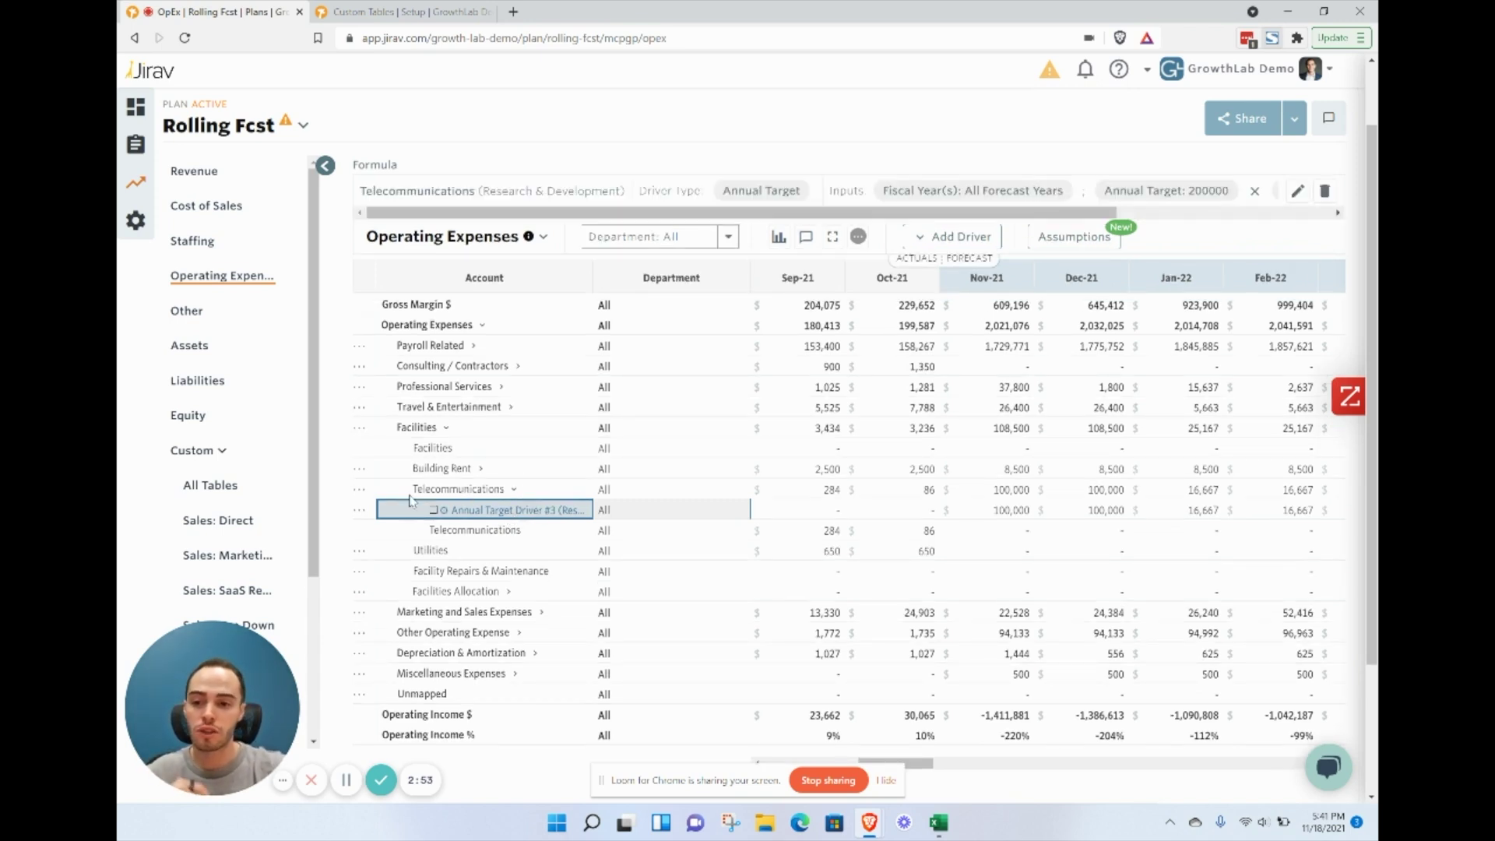
left_click(358, 491)
left_click(403, 527)
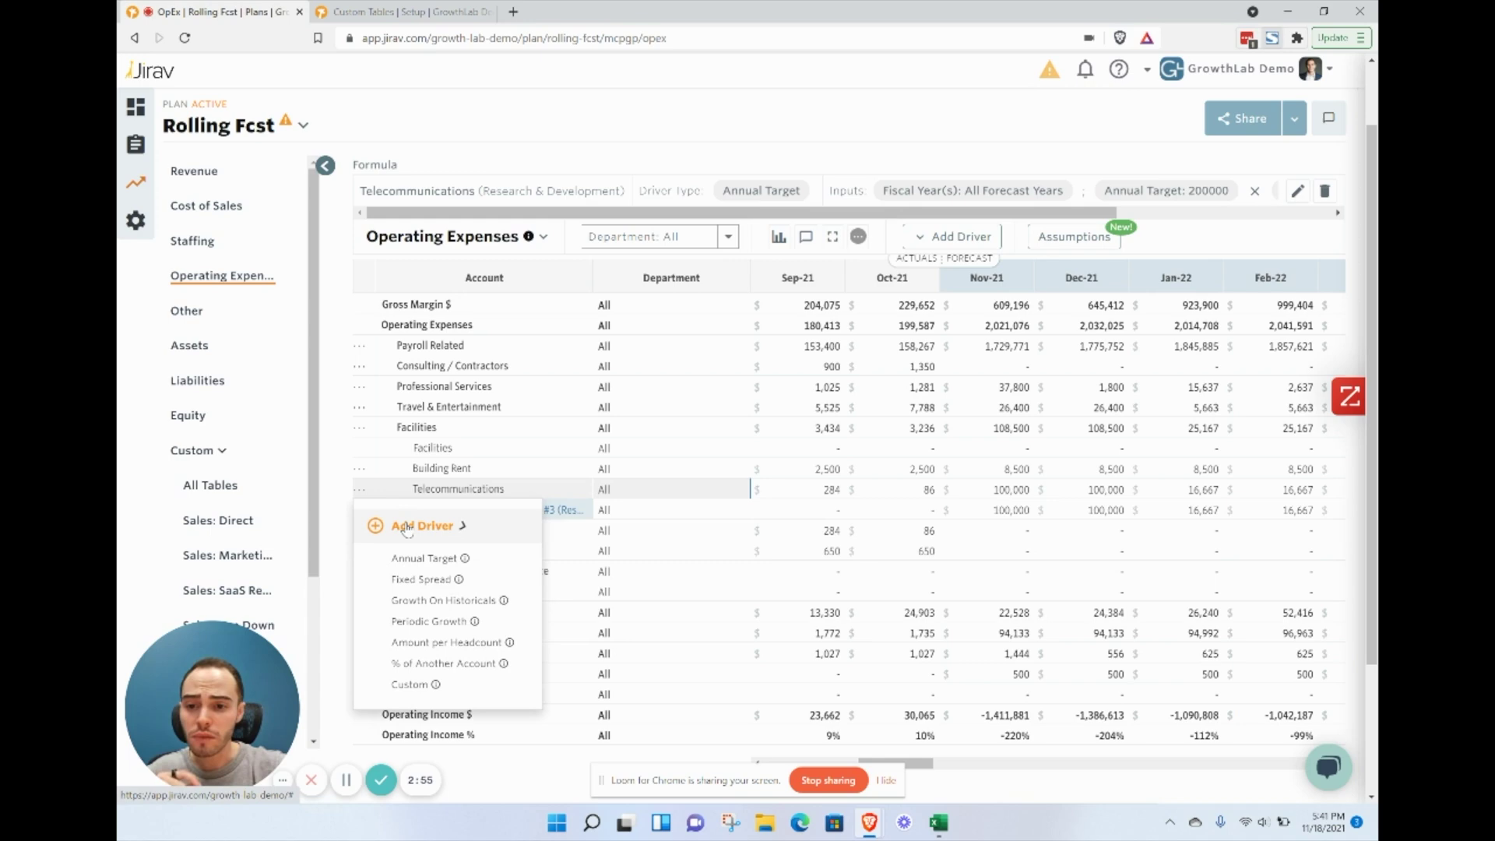
left_click(404, 688)
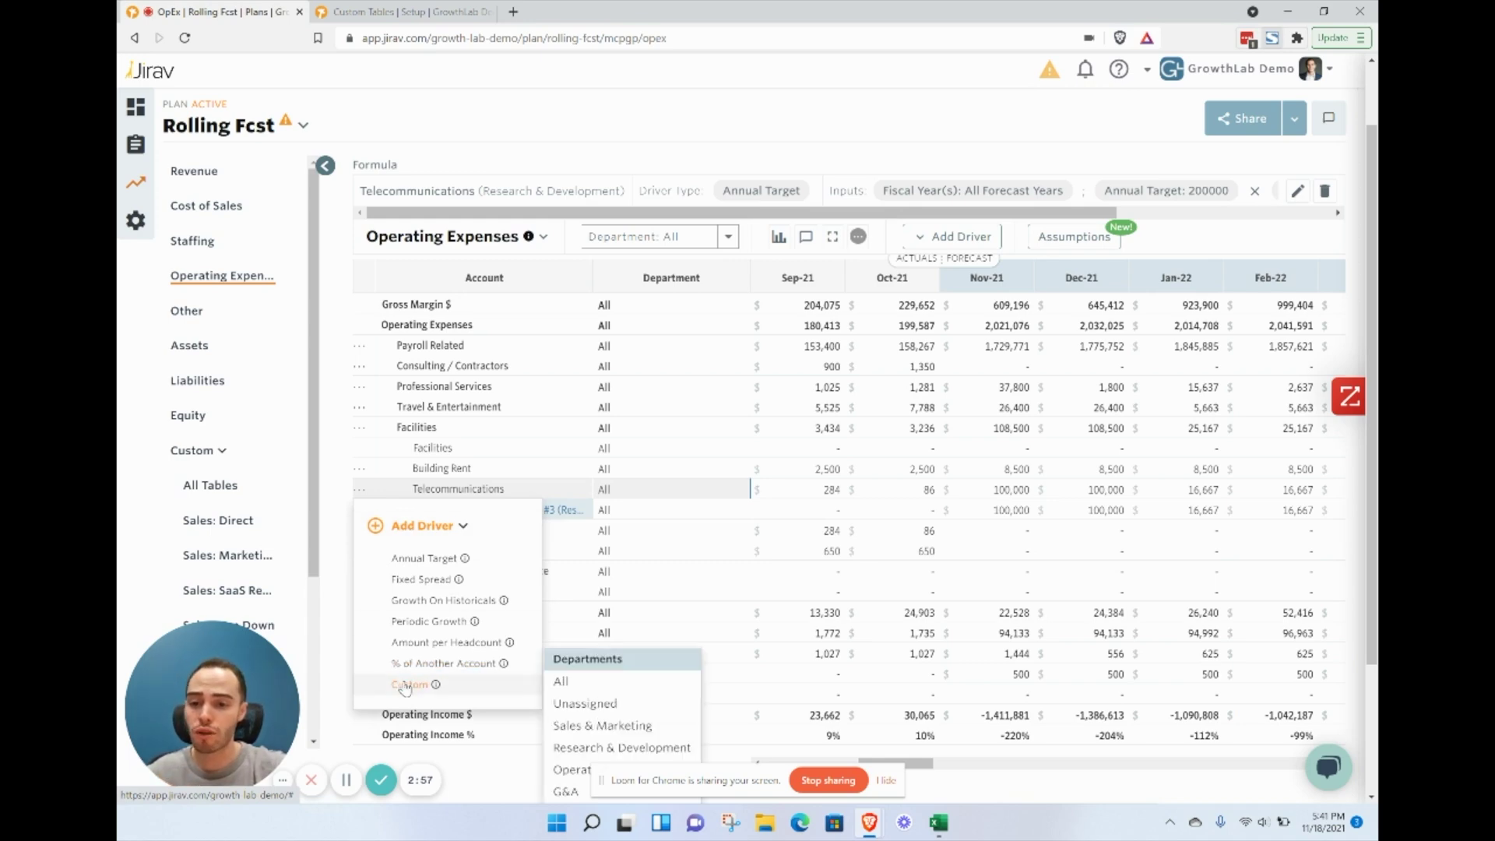
- Target the Unassigned department and set Input 1 to Operating Expenses $ for This Account
left_click(586, 705)
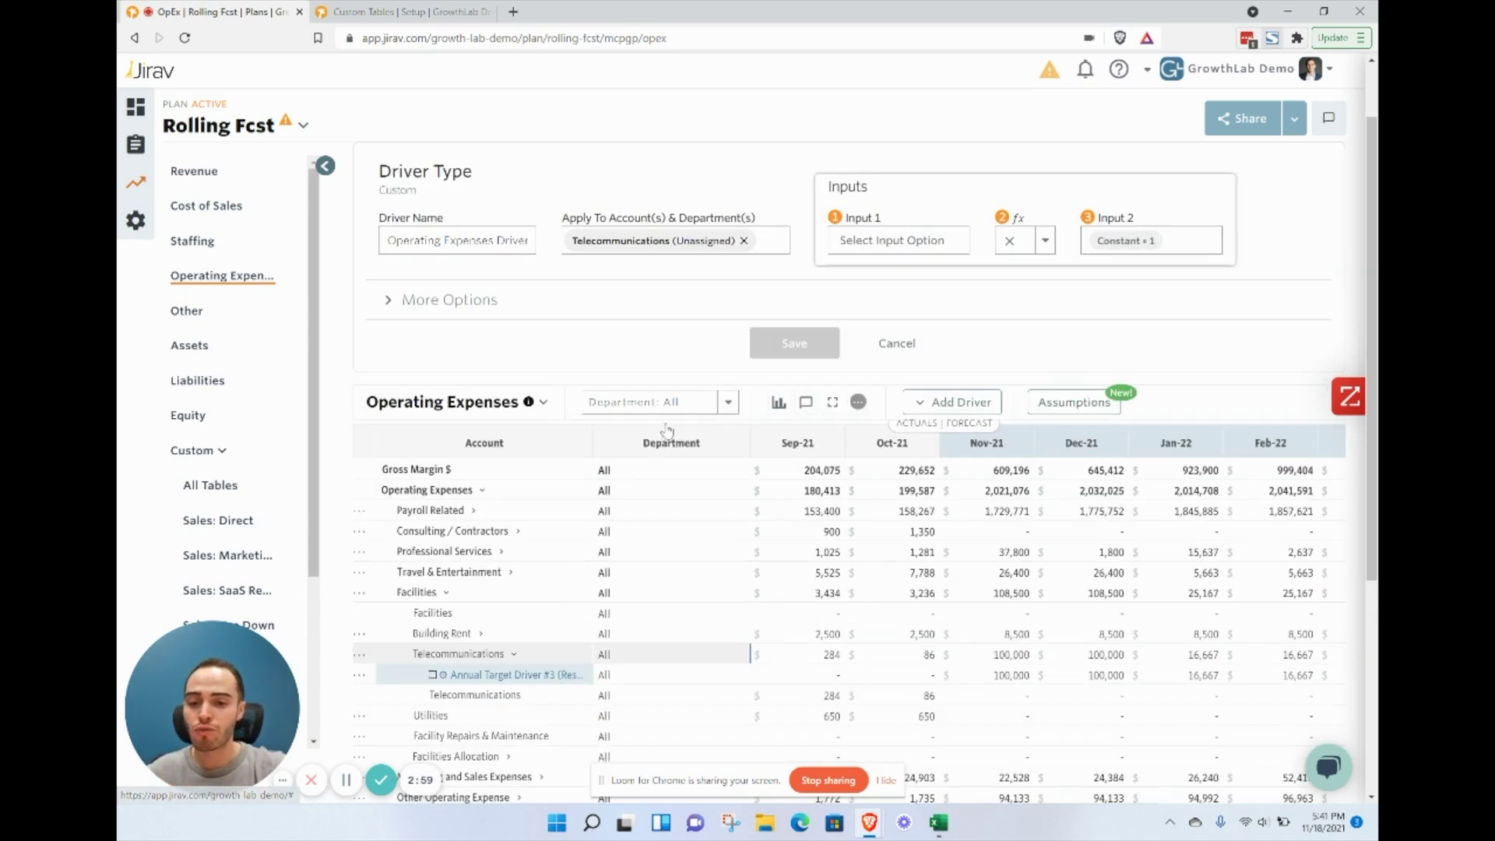
left_click(916, 239)
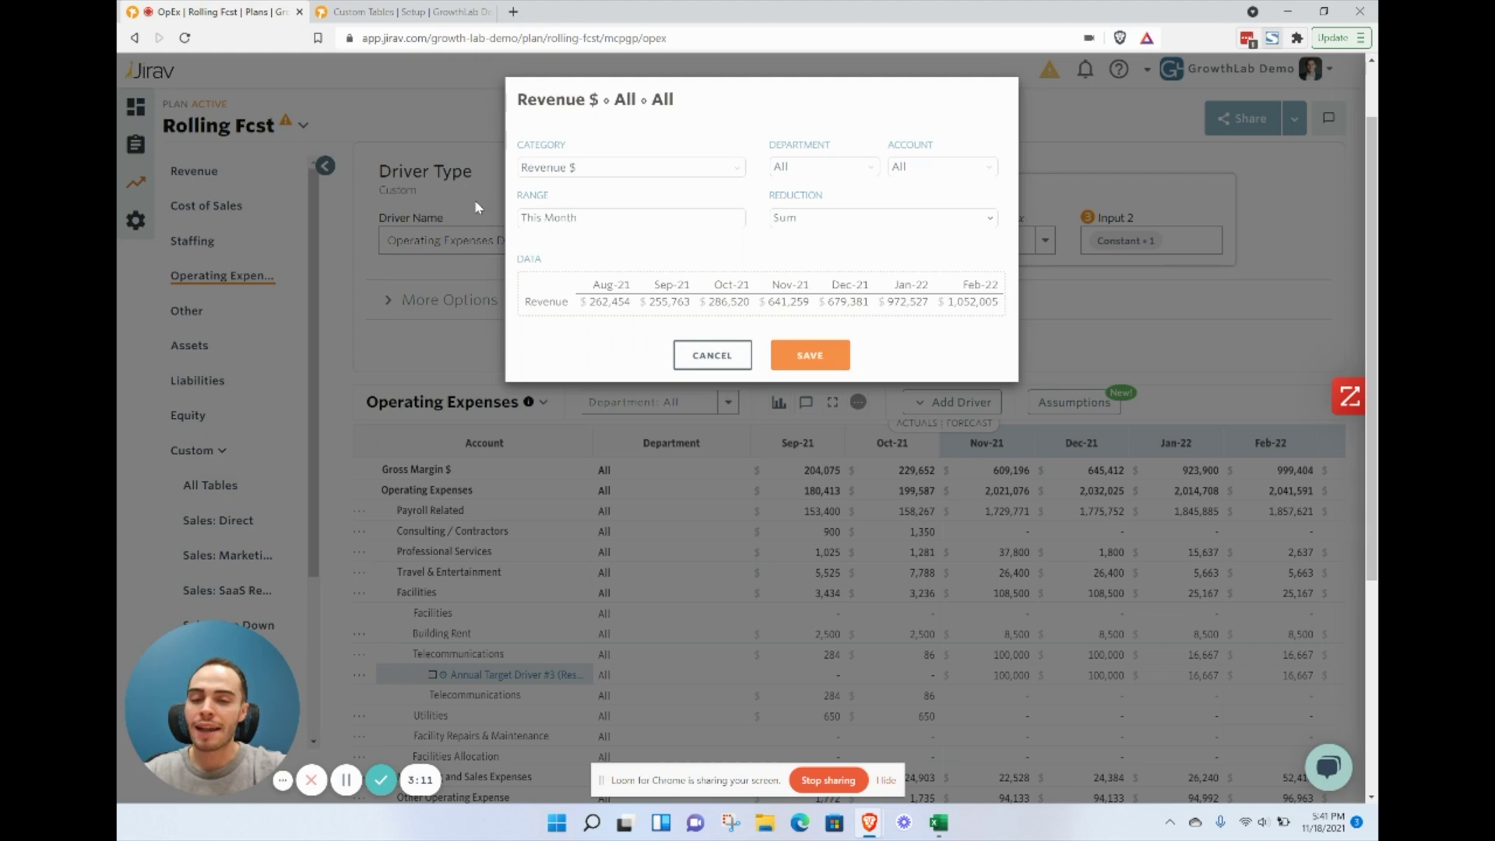
left_click(588, 173)
left_click(622, 278)
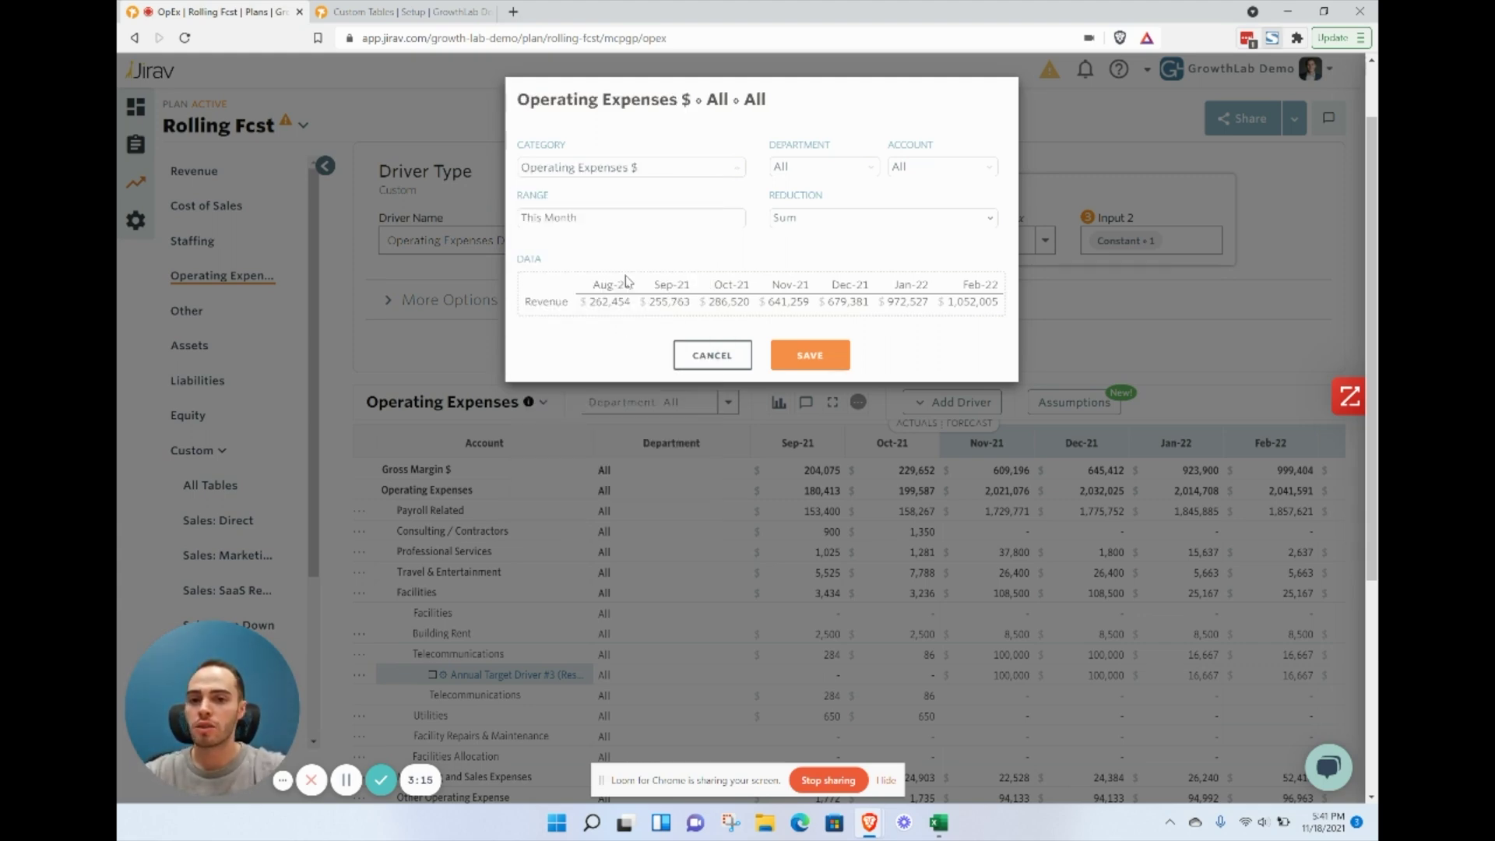
left_click(964, 176)
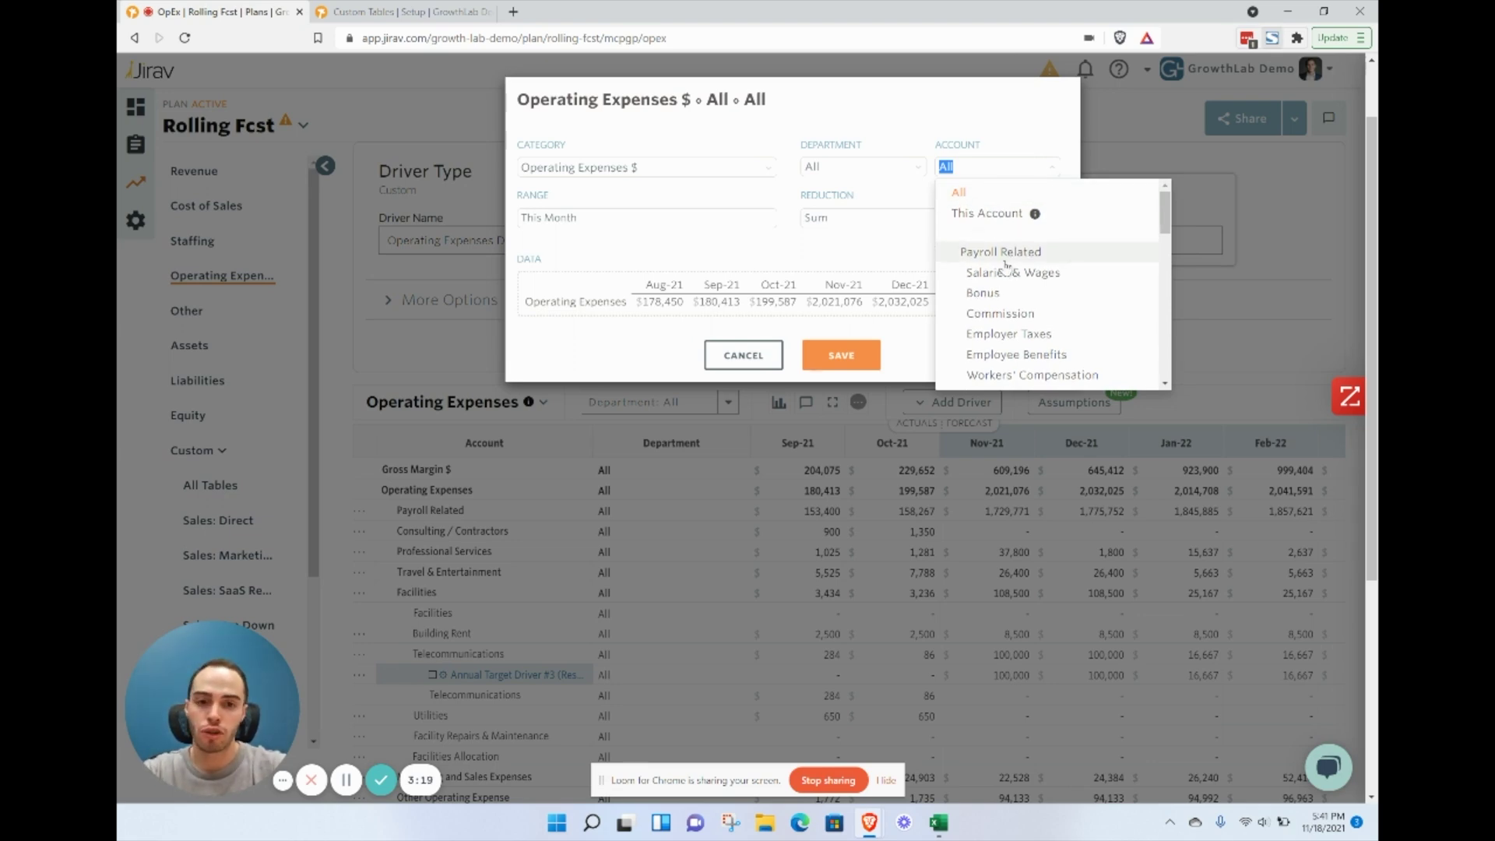
left_click(989, 216)
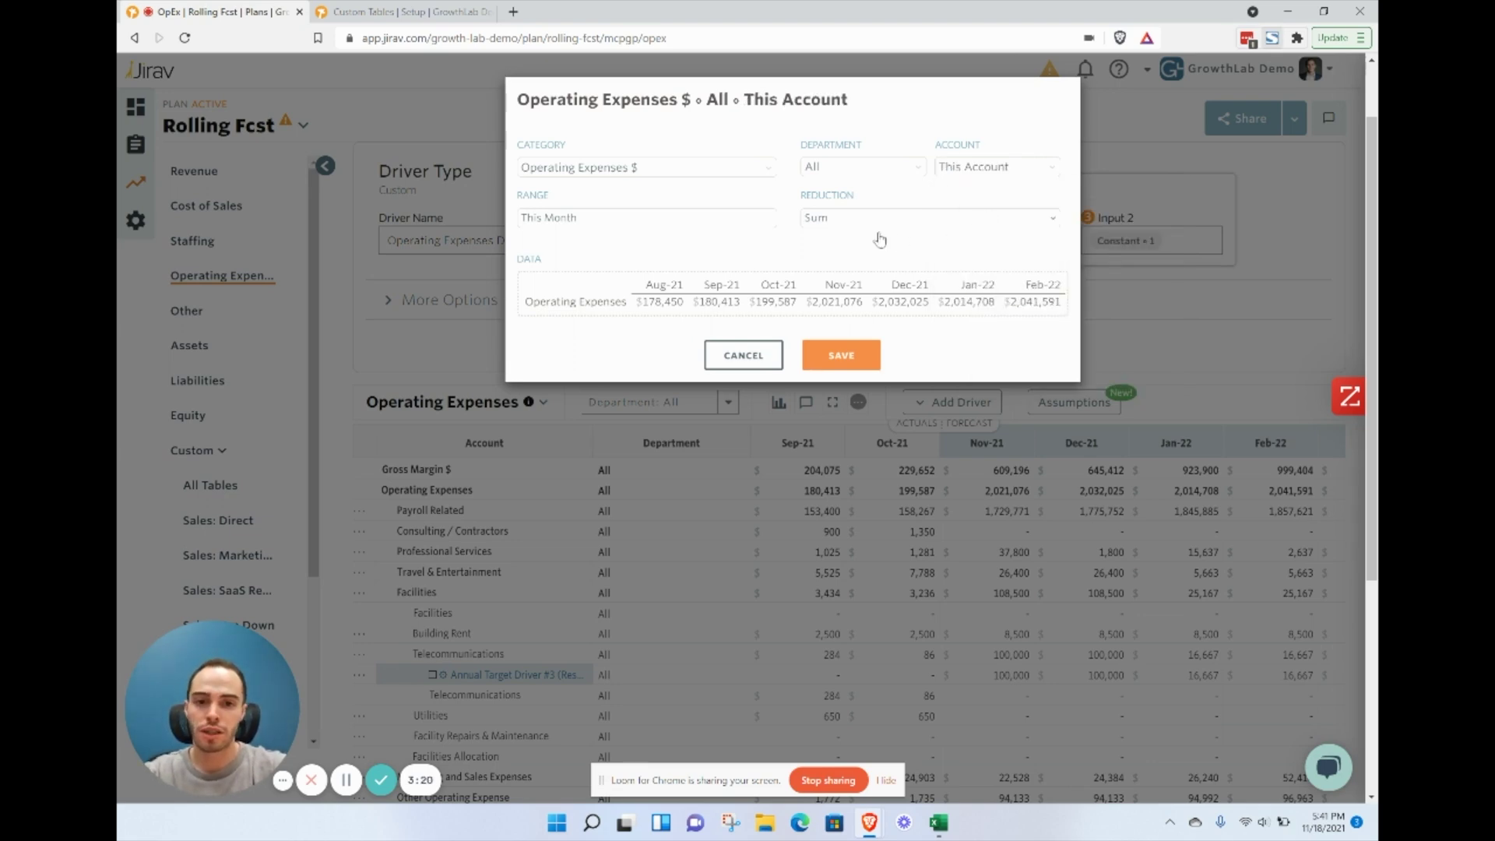
- Set the range to Trailing 3 months with Avg reduction, then save the input and the driver
left_click(658, 220)
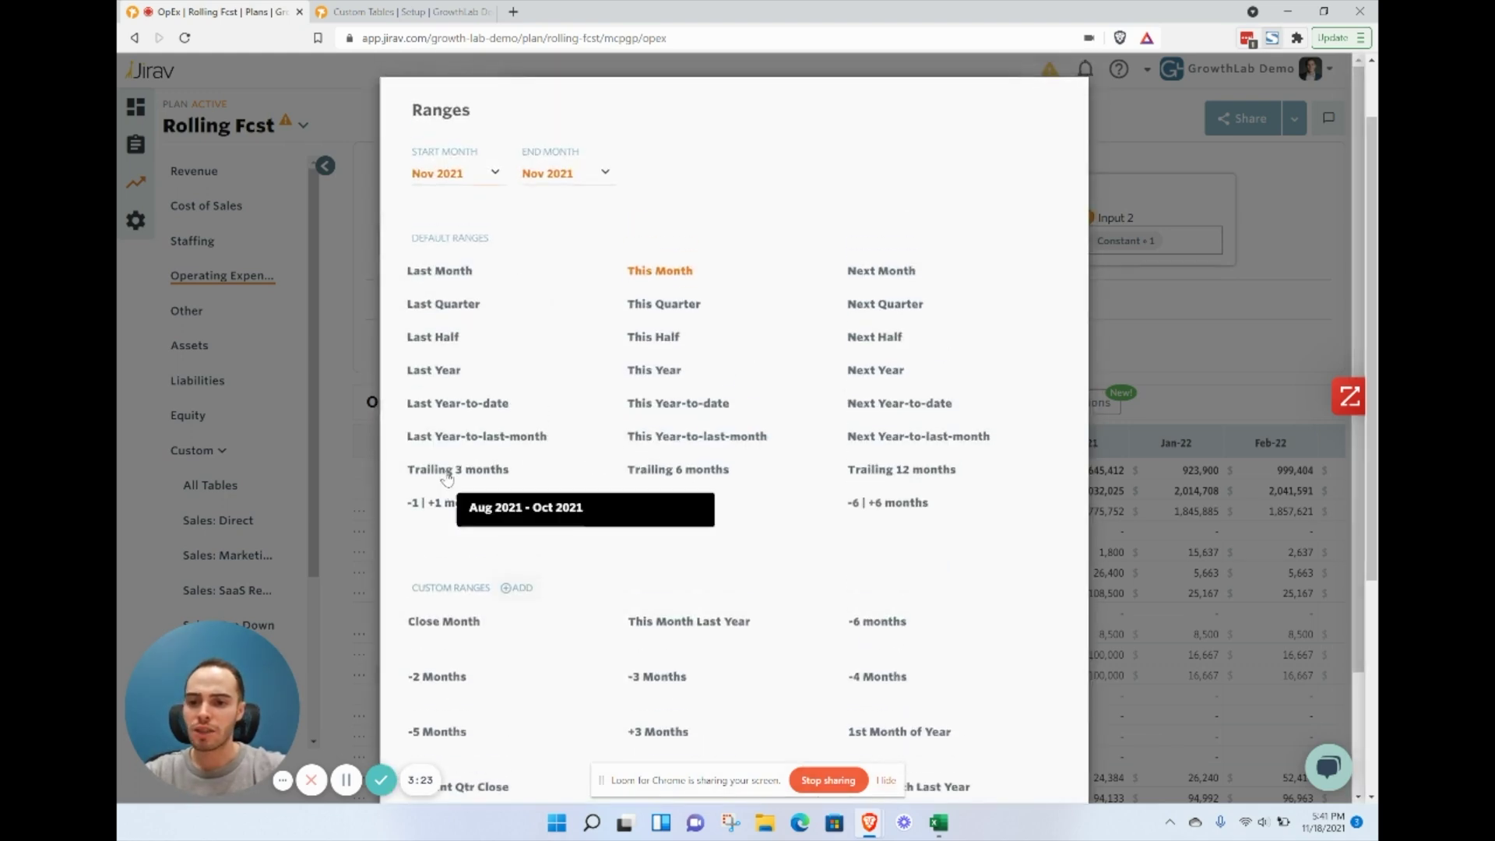
left_click(445, 469)
scroll(467, 526, "down", 3)
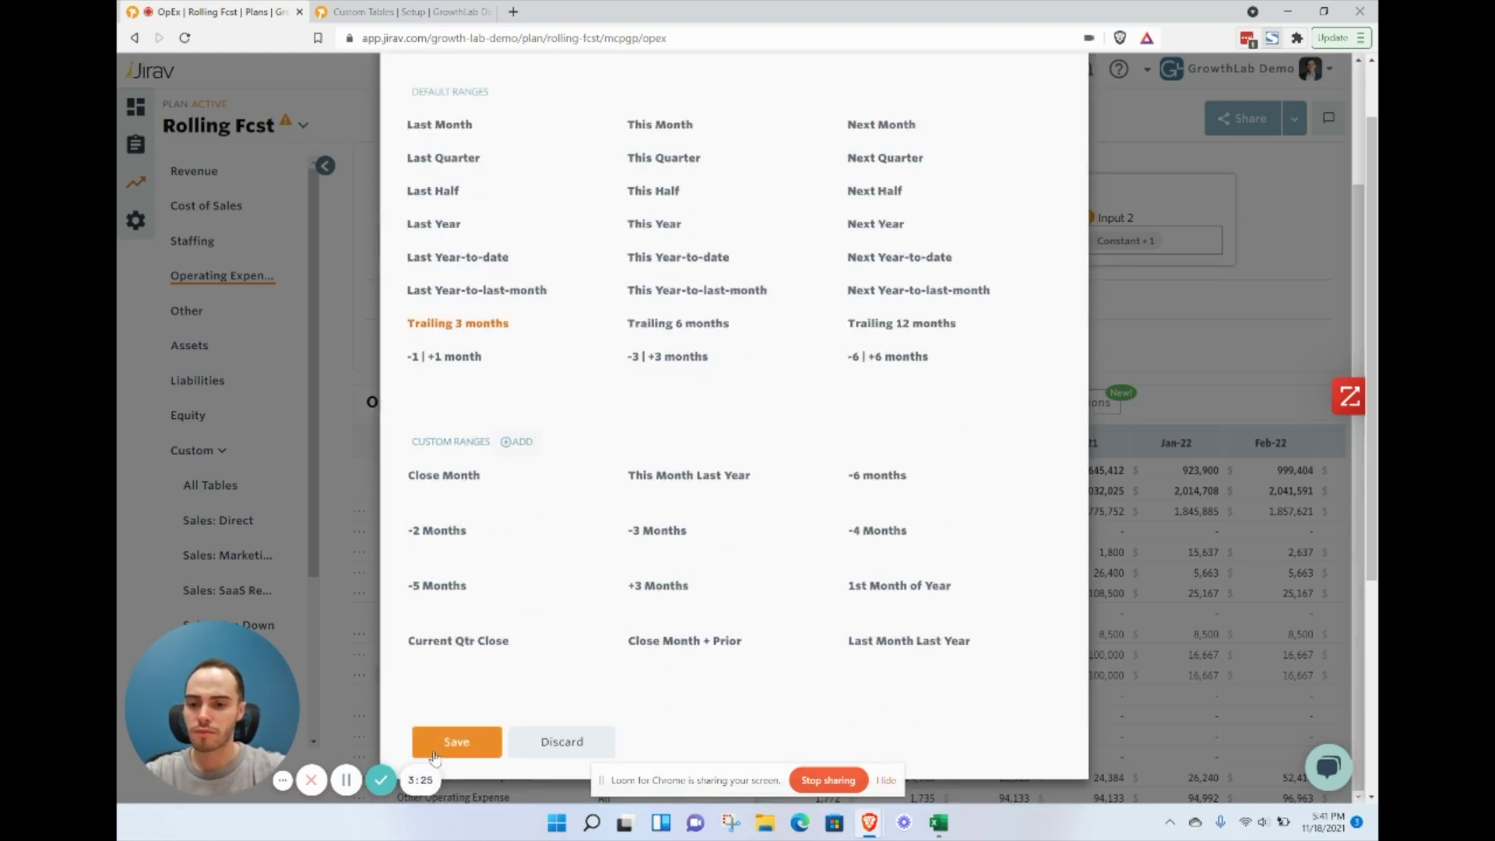
left_click(456, 744)
left_click(802, 222)
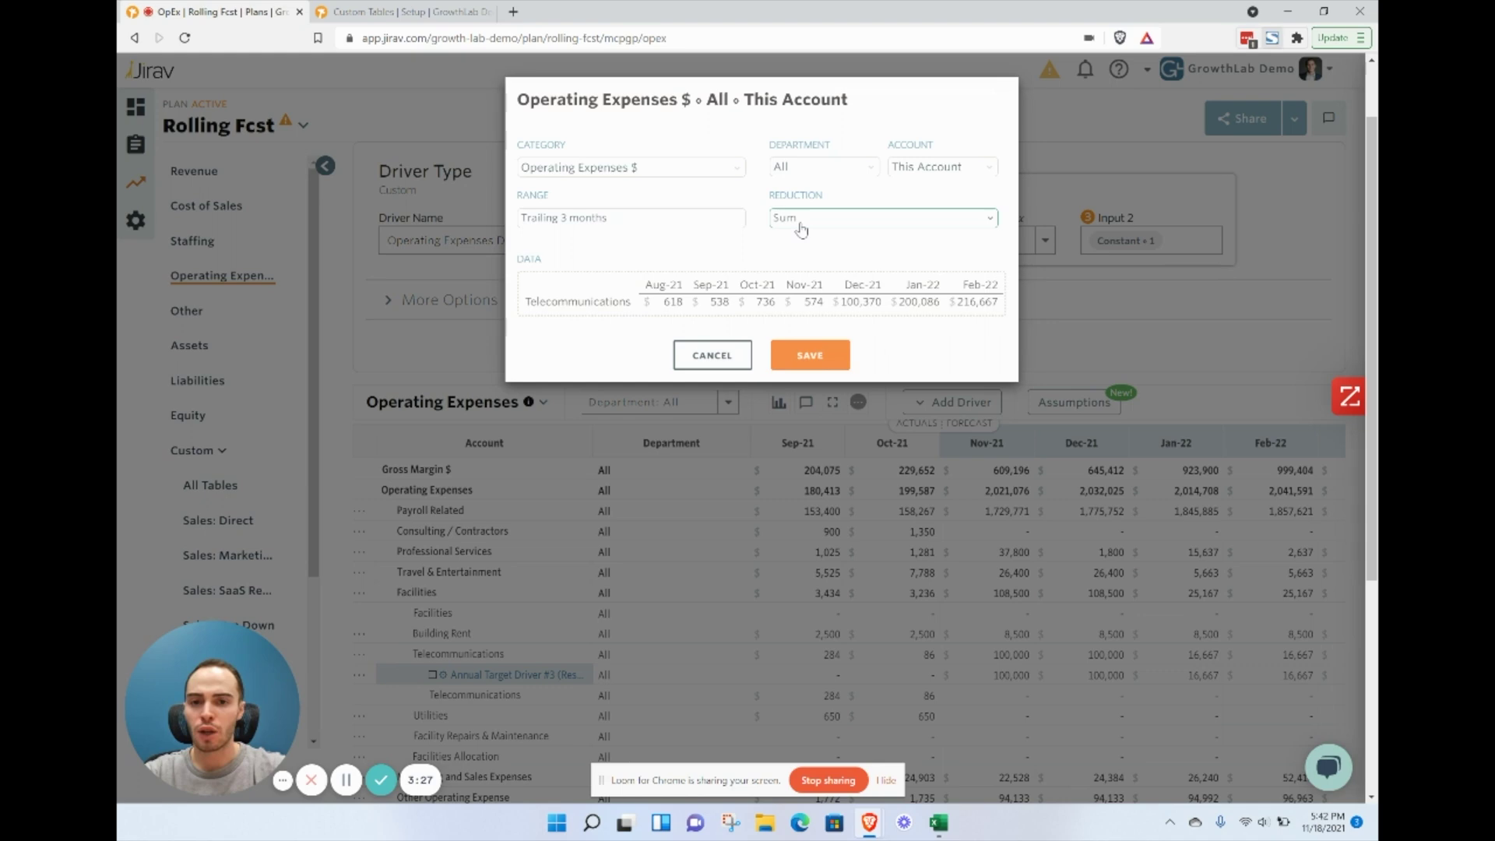
left_click(815, 328)
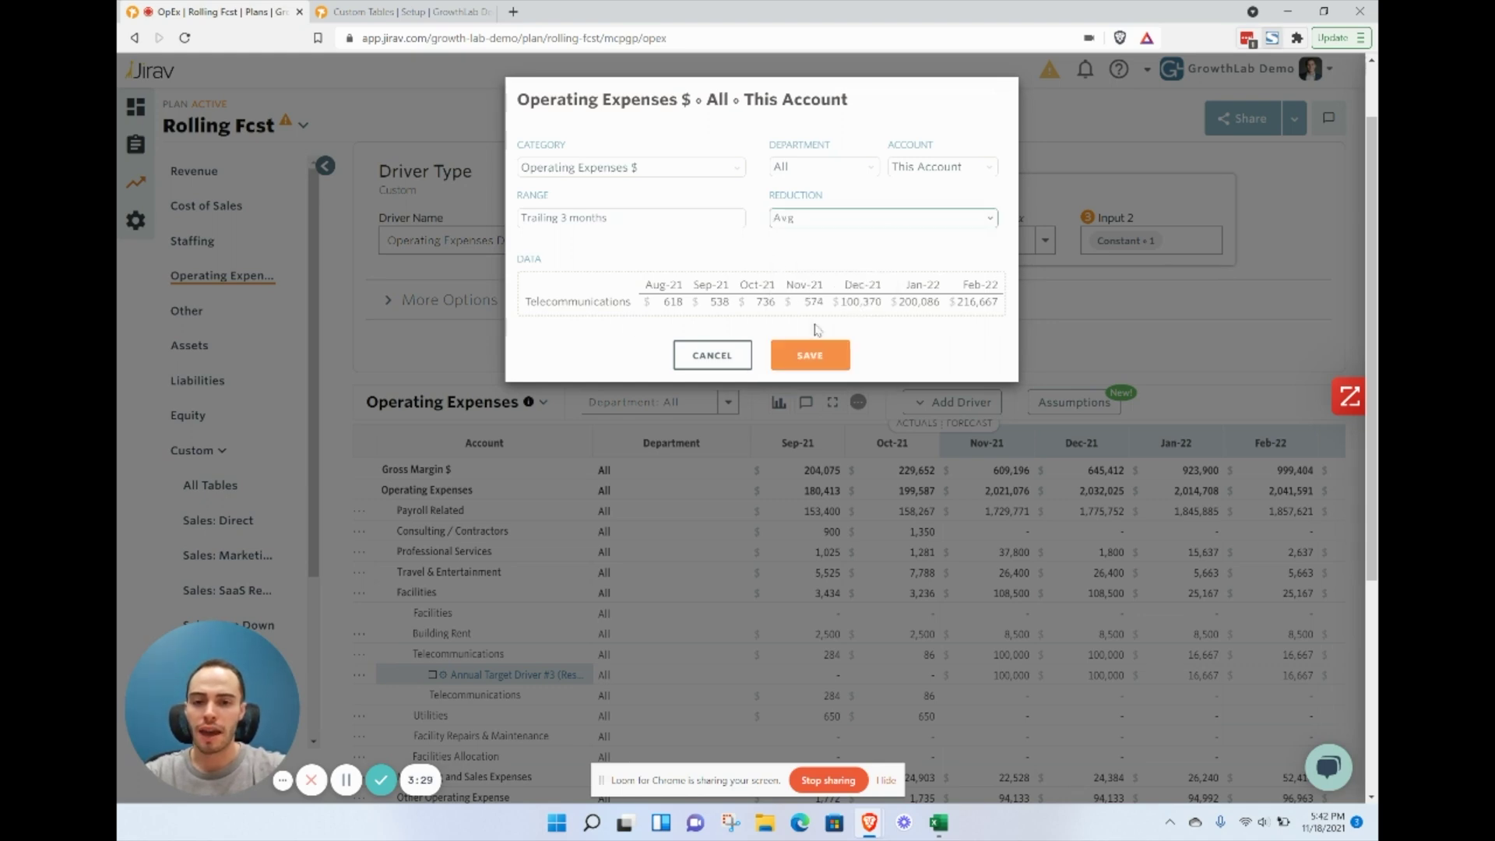
left_click(825, 360)
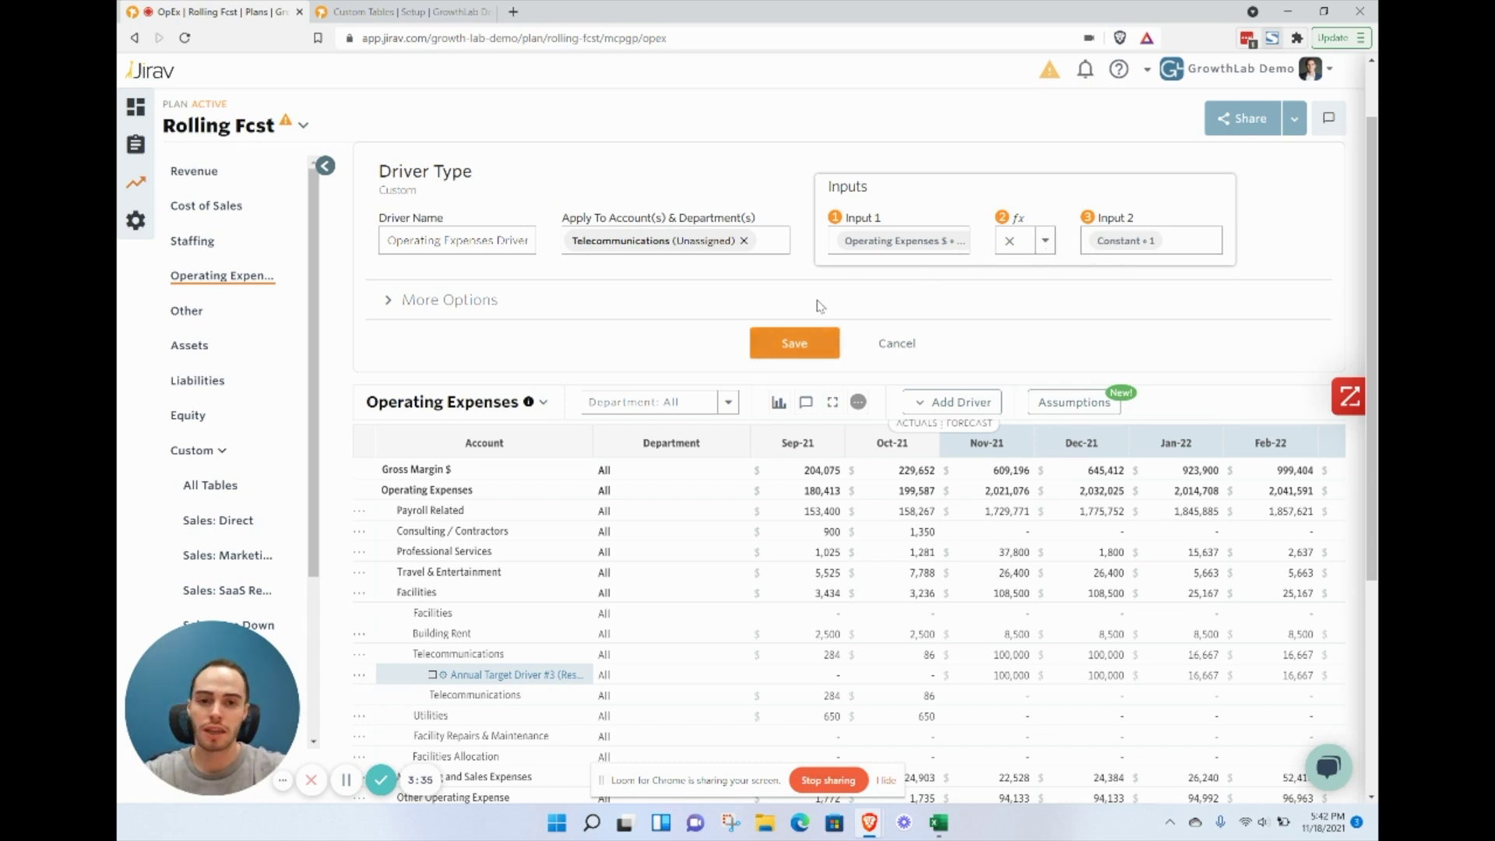
left_click(796, 353)
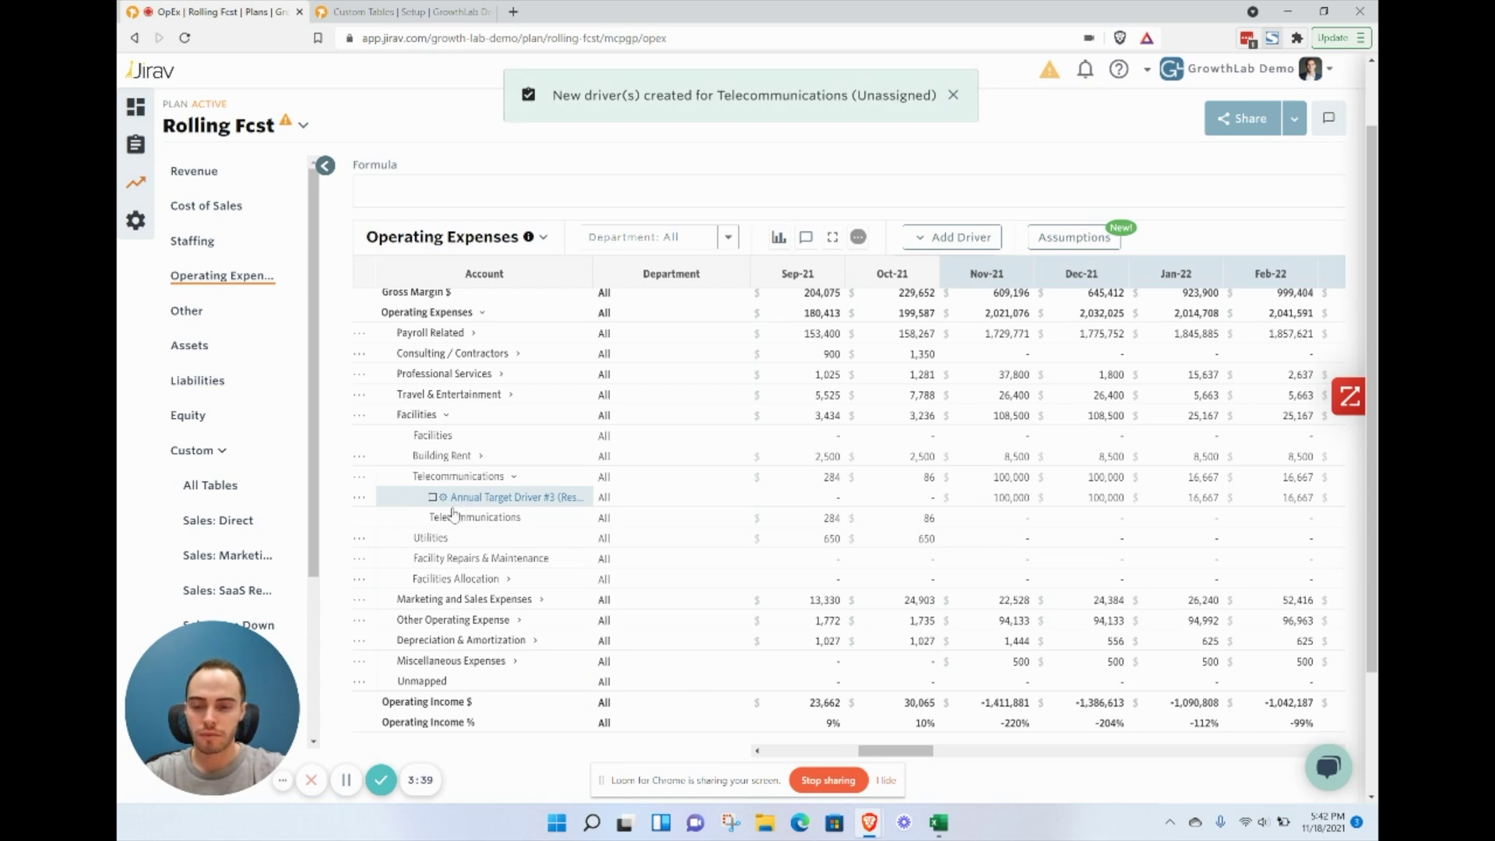
- Delete the old Annual Target Driver #3 from Telecommunications
left_click(436, 522)
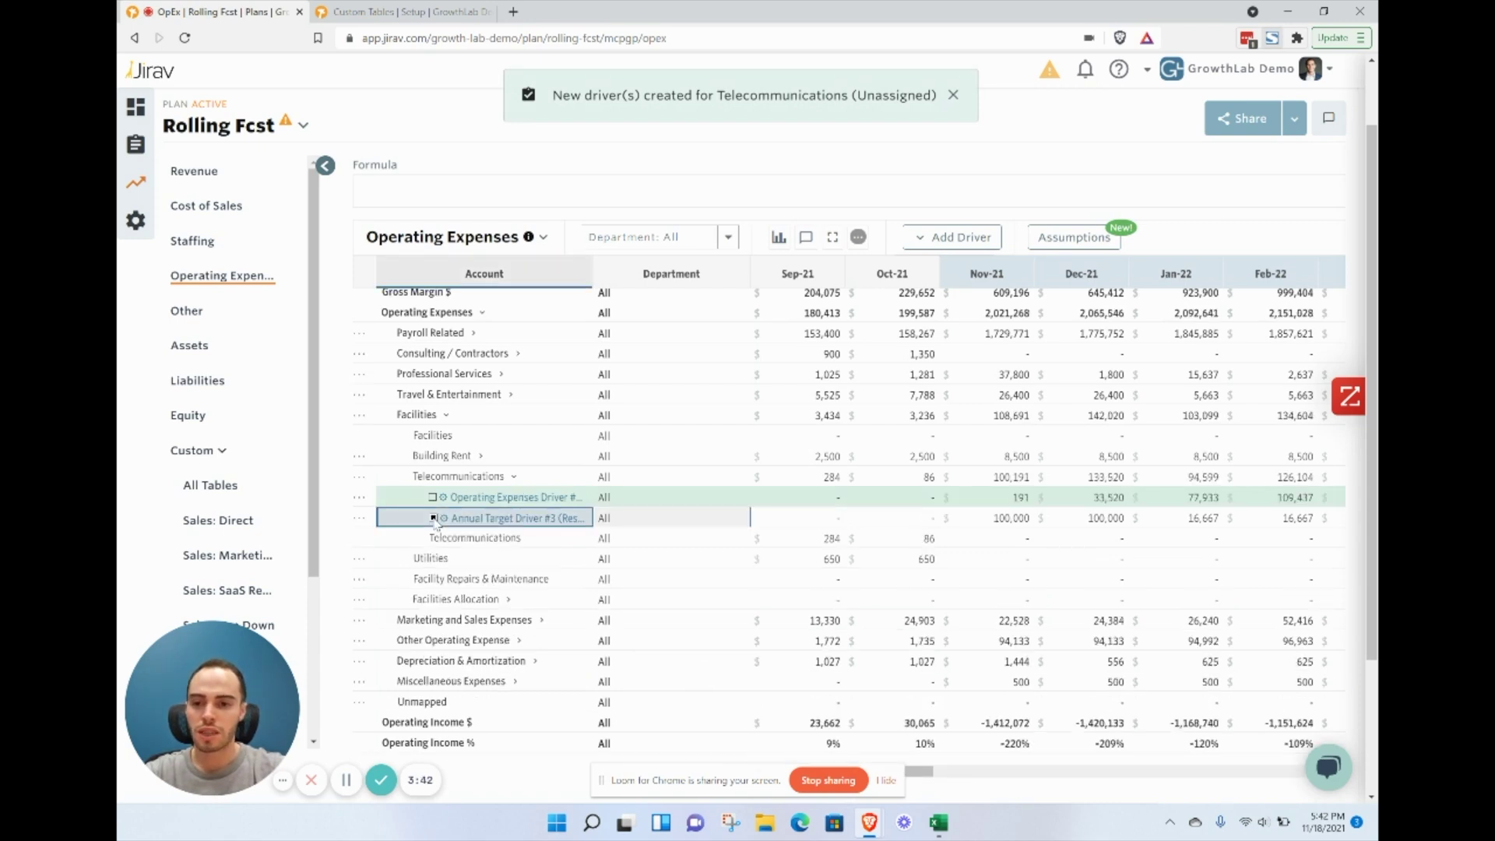
left_click(1075, 237)
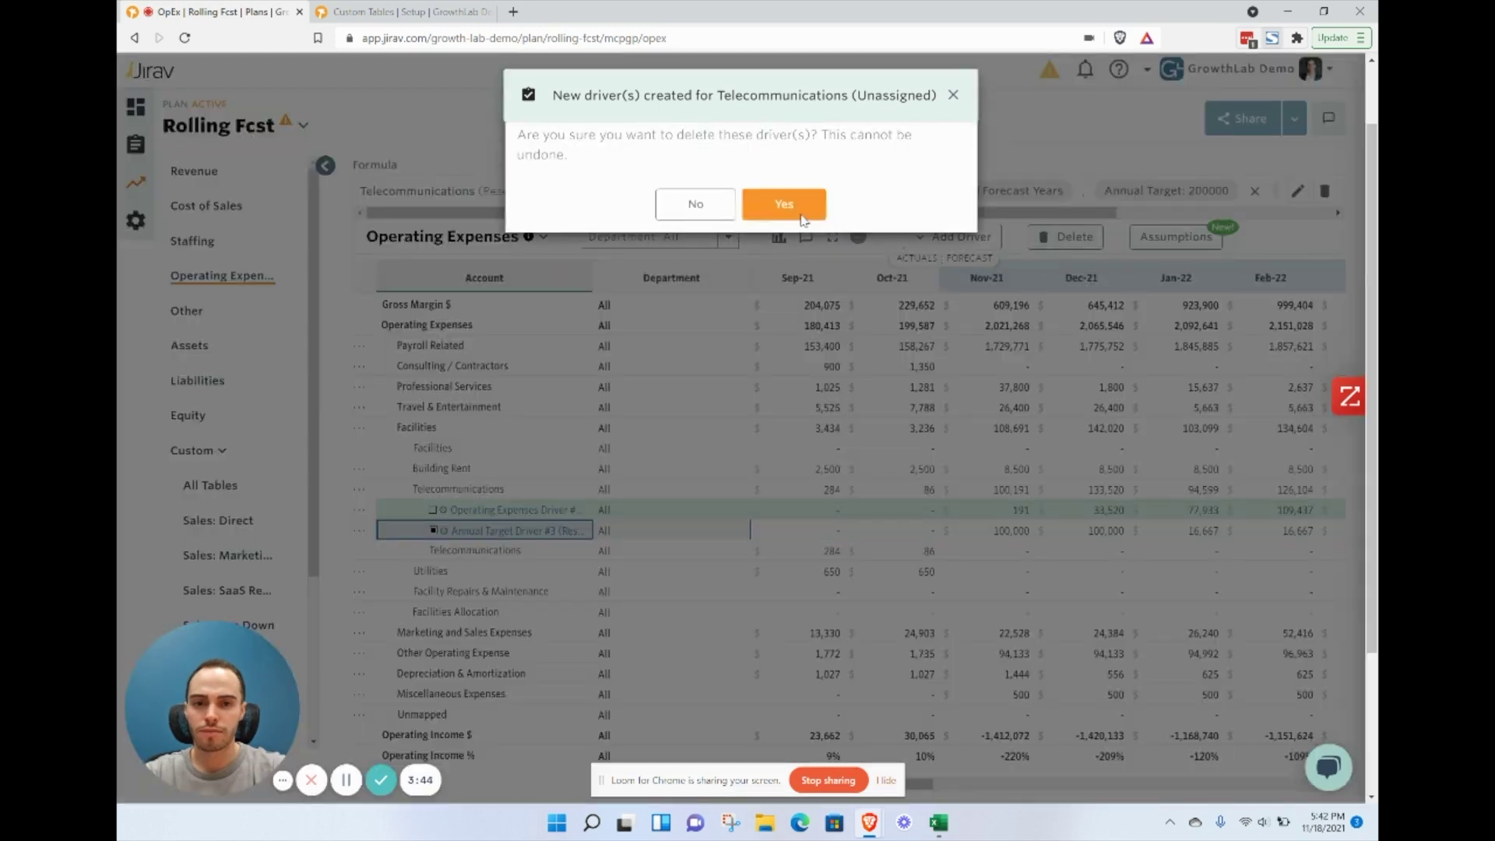
left_click(782, 207)
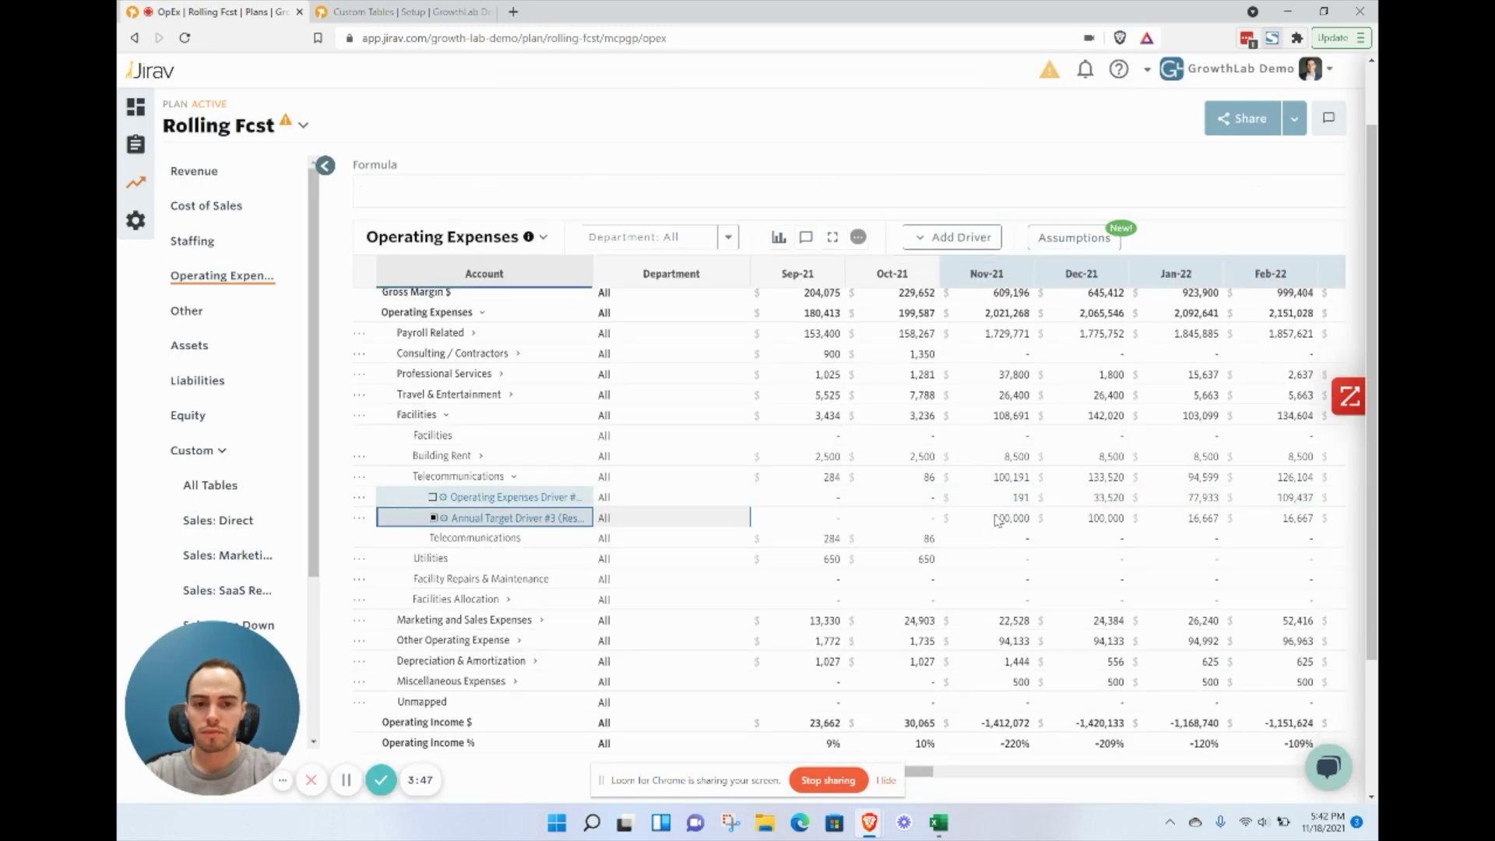
- Review the new driver's forecast amounts across months, then collapse Telecommunications
mouse_move(995, 518)
left_mouse_down()
mouse_move(1224, 515)
mouse_move(1245, 498)
left_mouse_up()
scroll(975, 512, "right", 2)
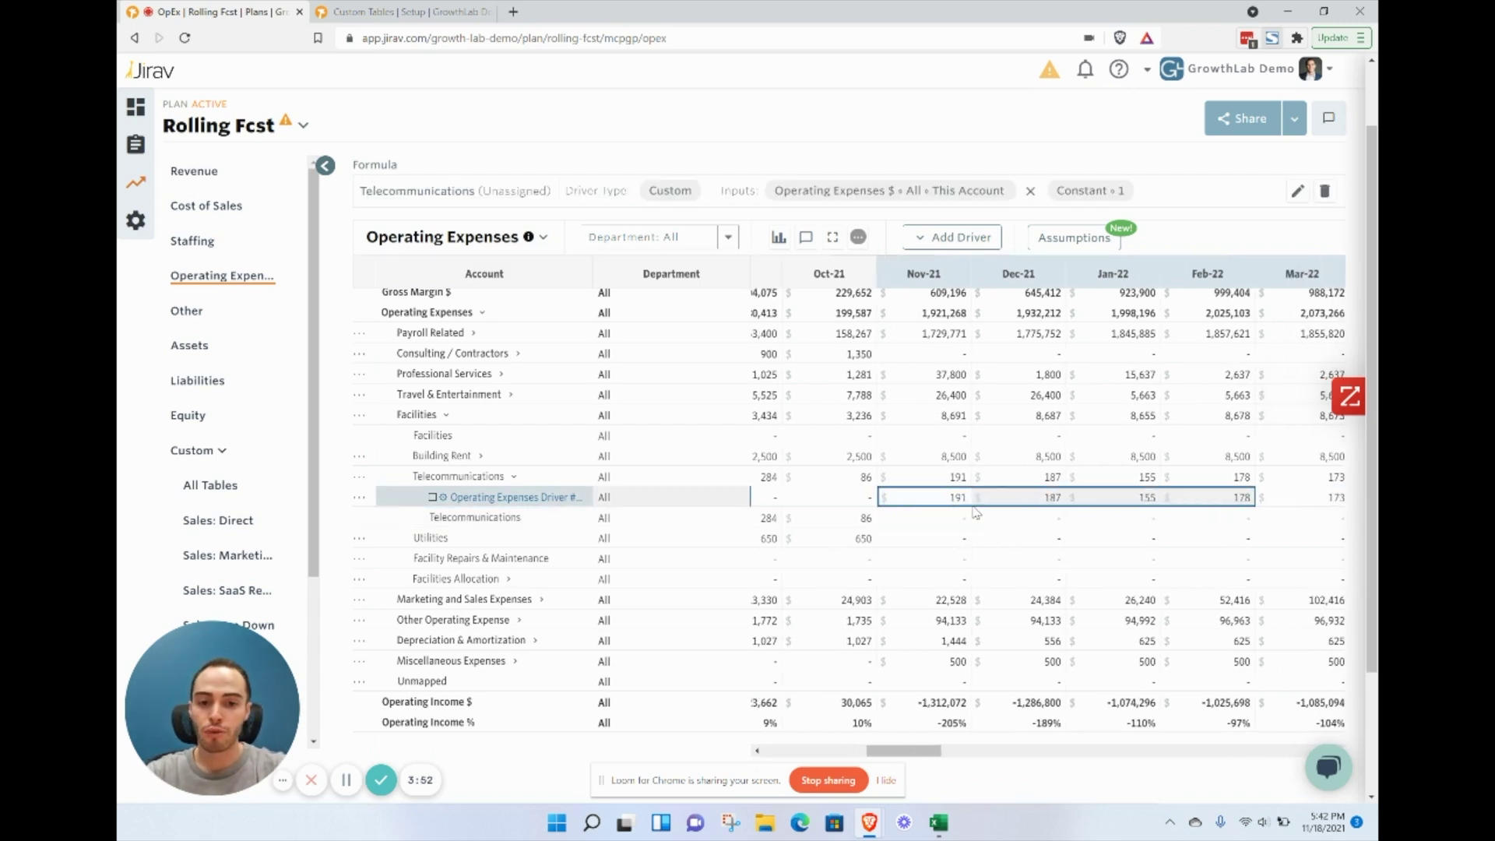
scroll(873, 502, "left", 2)
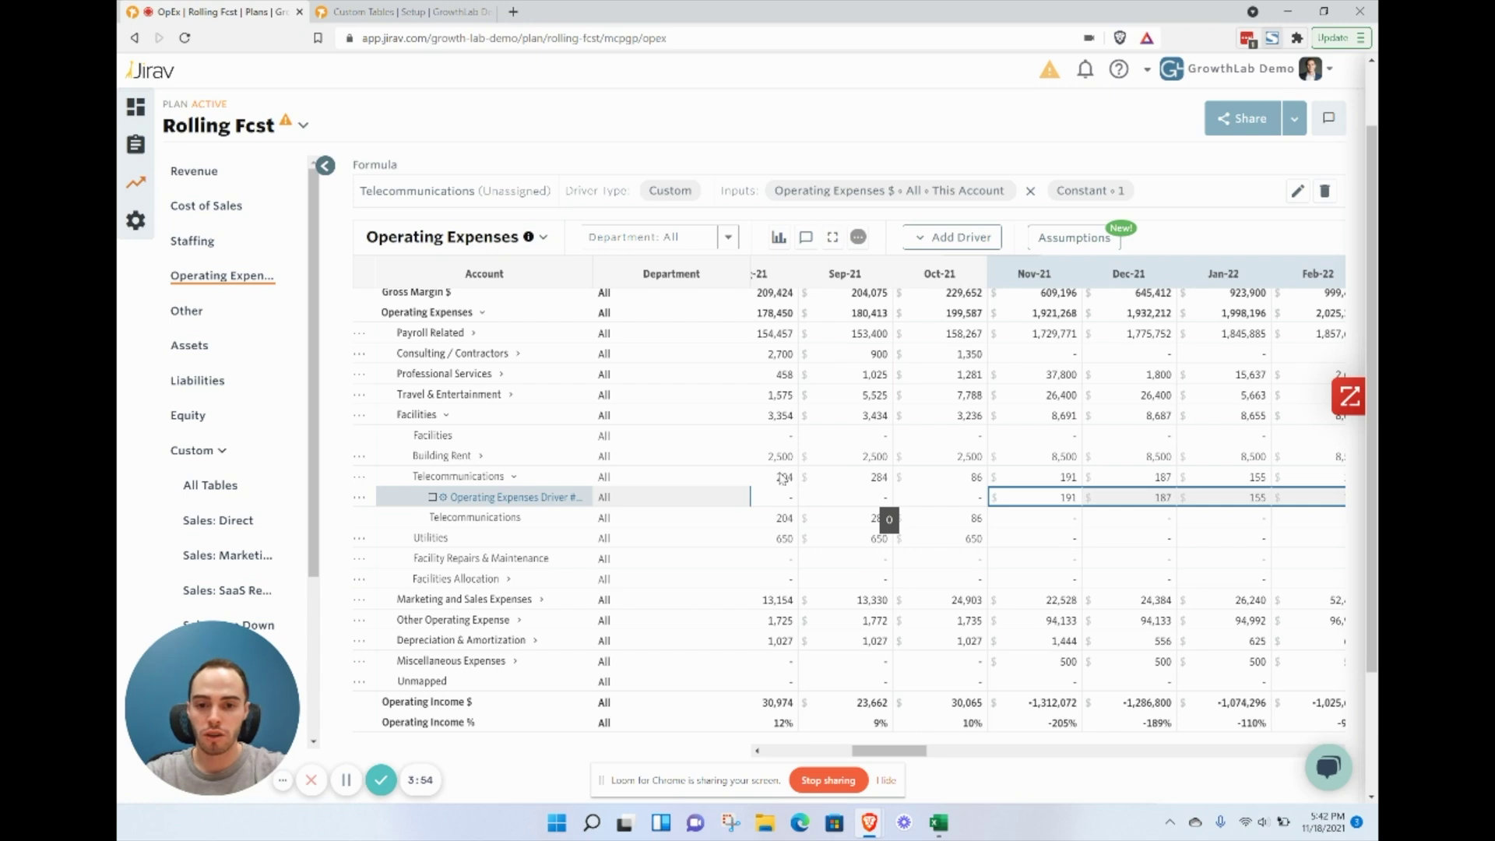
left_click_drag(780, 477, 1026, 485)
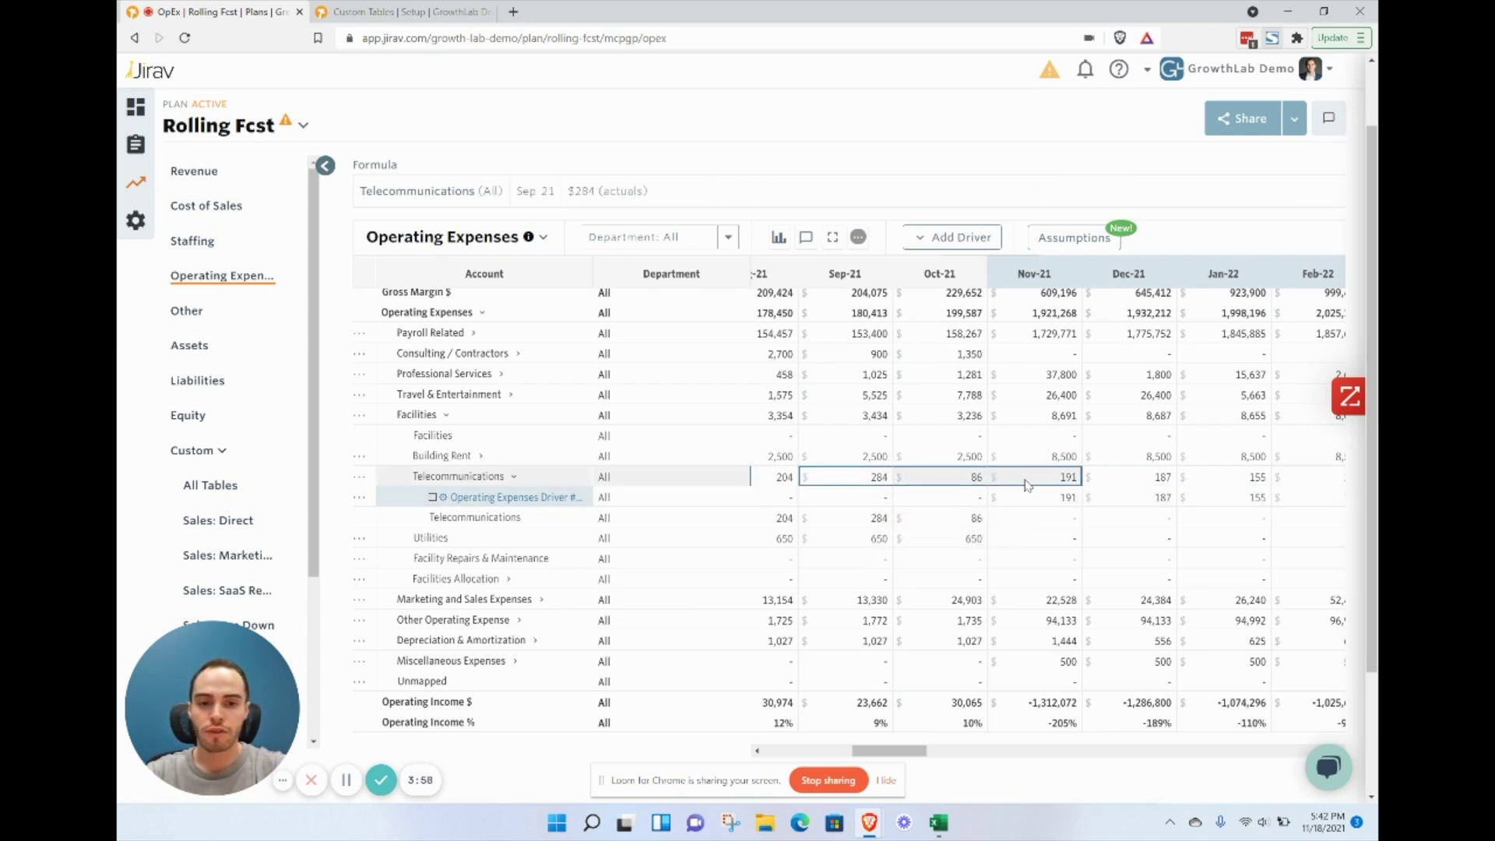
mouse_move(934, 490)
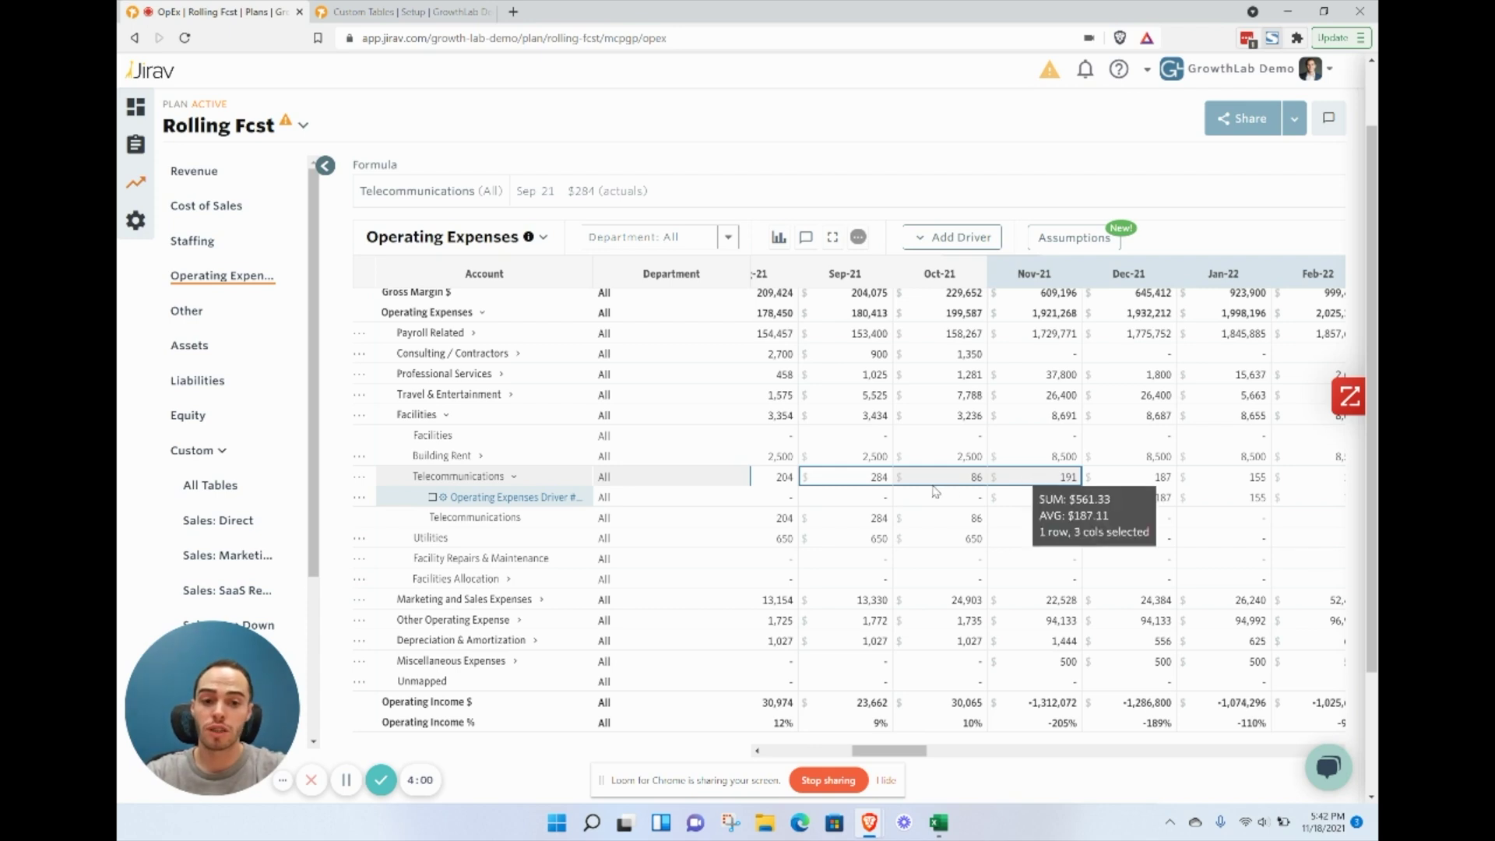
scroll(1140, 493, "right", 3)
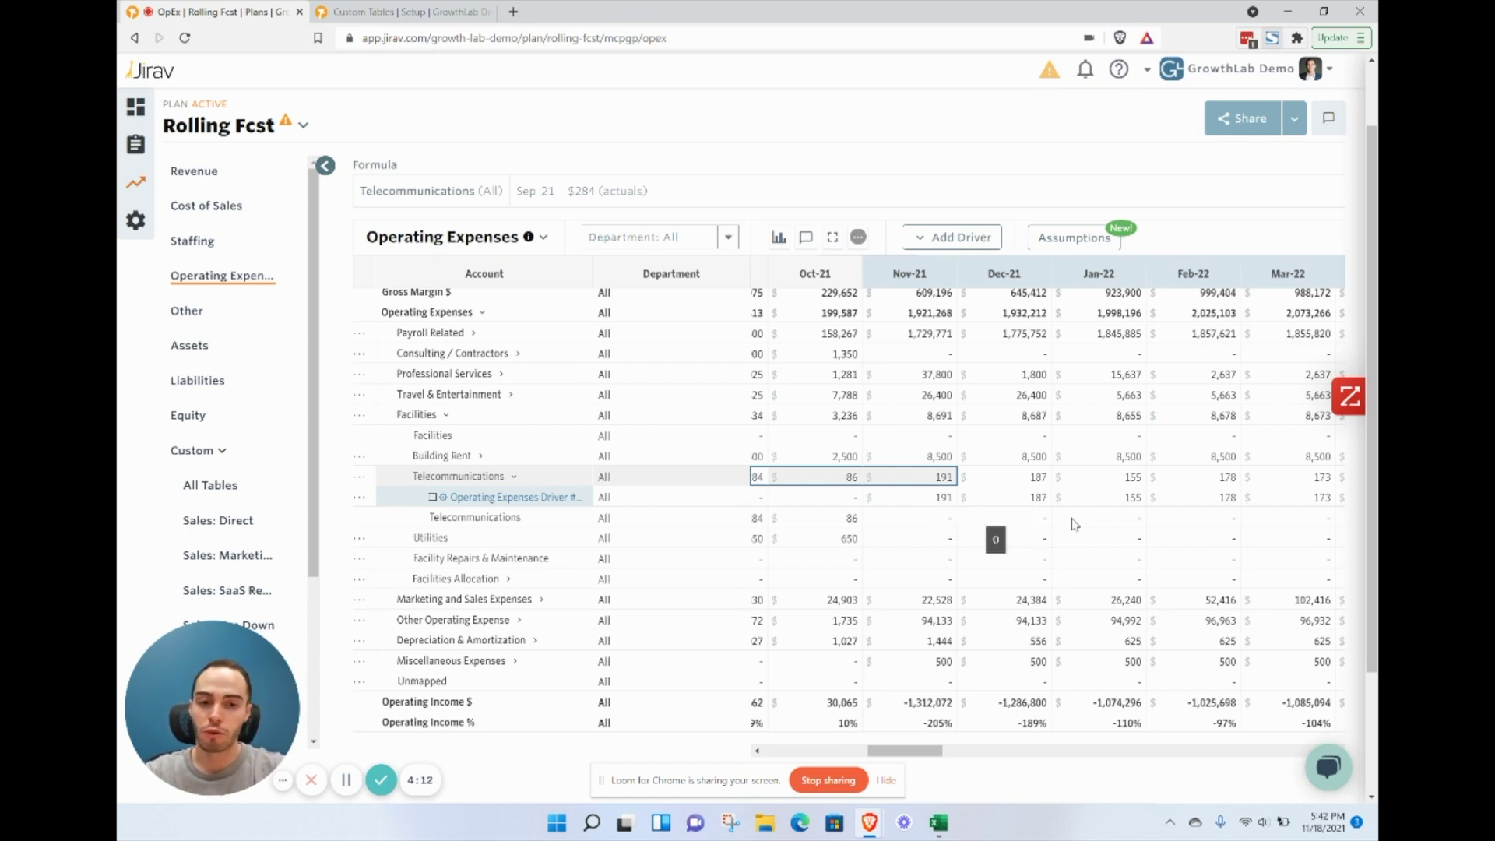
scroll(1073, 523, "right", 2)
scroll(1073, 525, "right", 2)
scroll(1073, 523, "right", 2)
scroll(1072, 524, "right", 1)
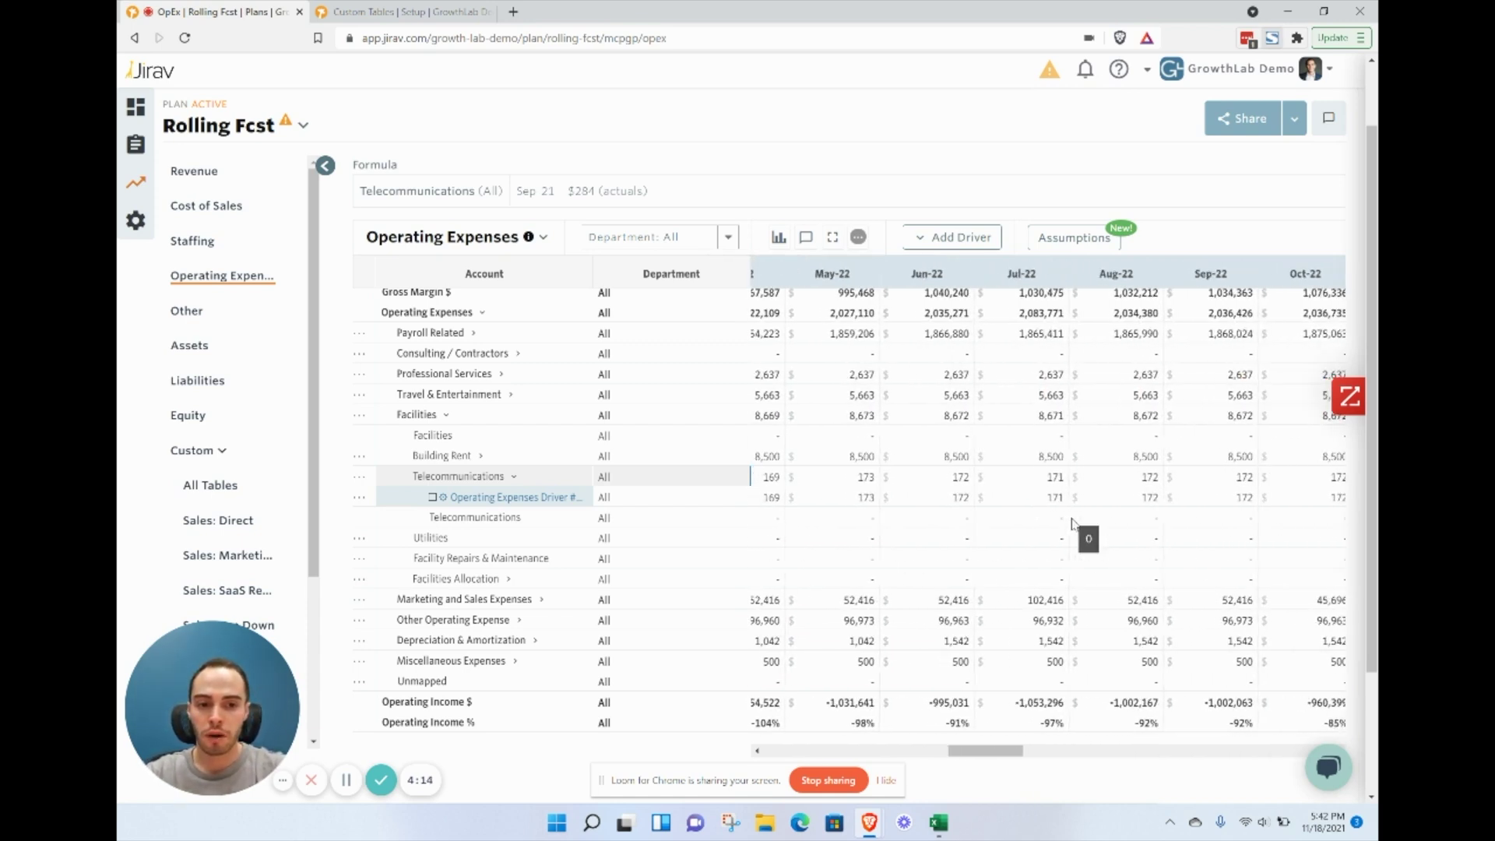
scroll(1073, 523, "right", 1)
left_click_drag(1028, 481, 1042, 461)
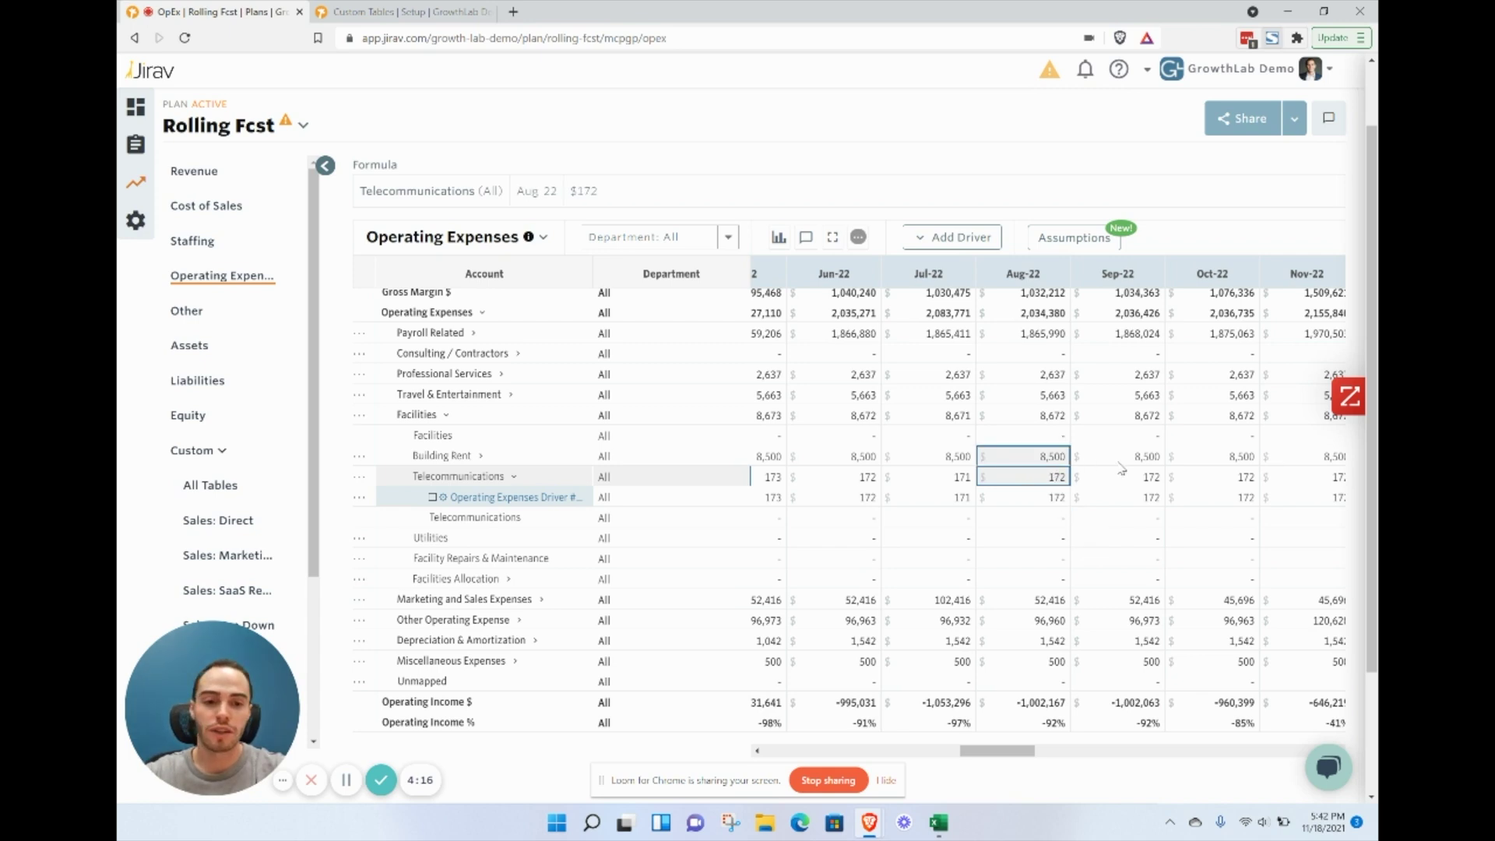
left_click(514, 476)
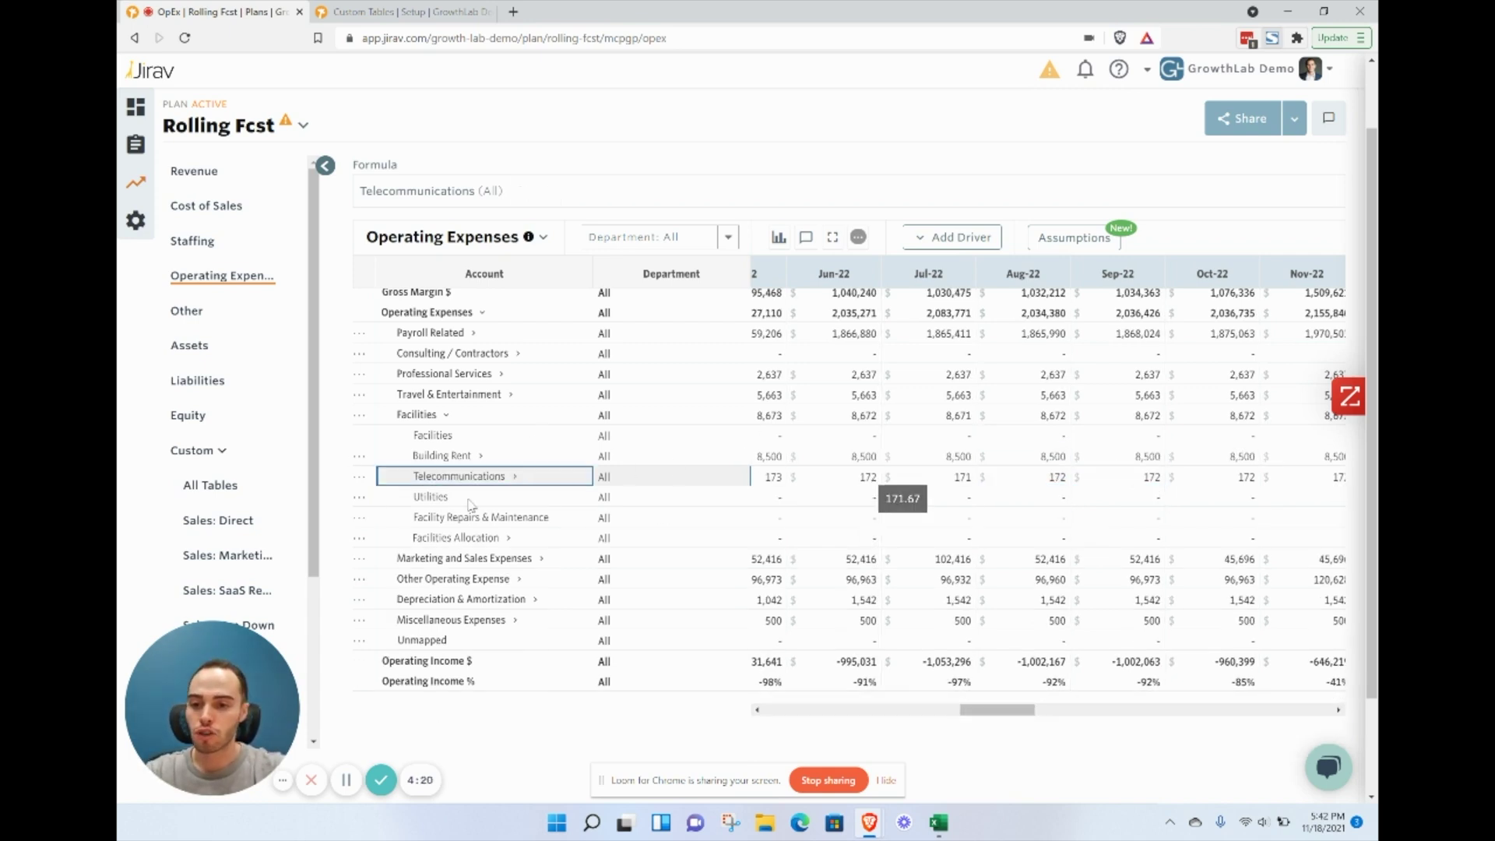
scroll(824, 536, "left", 2)
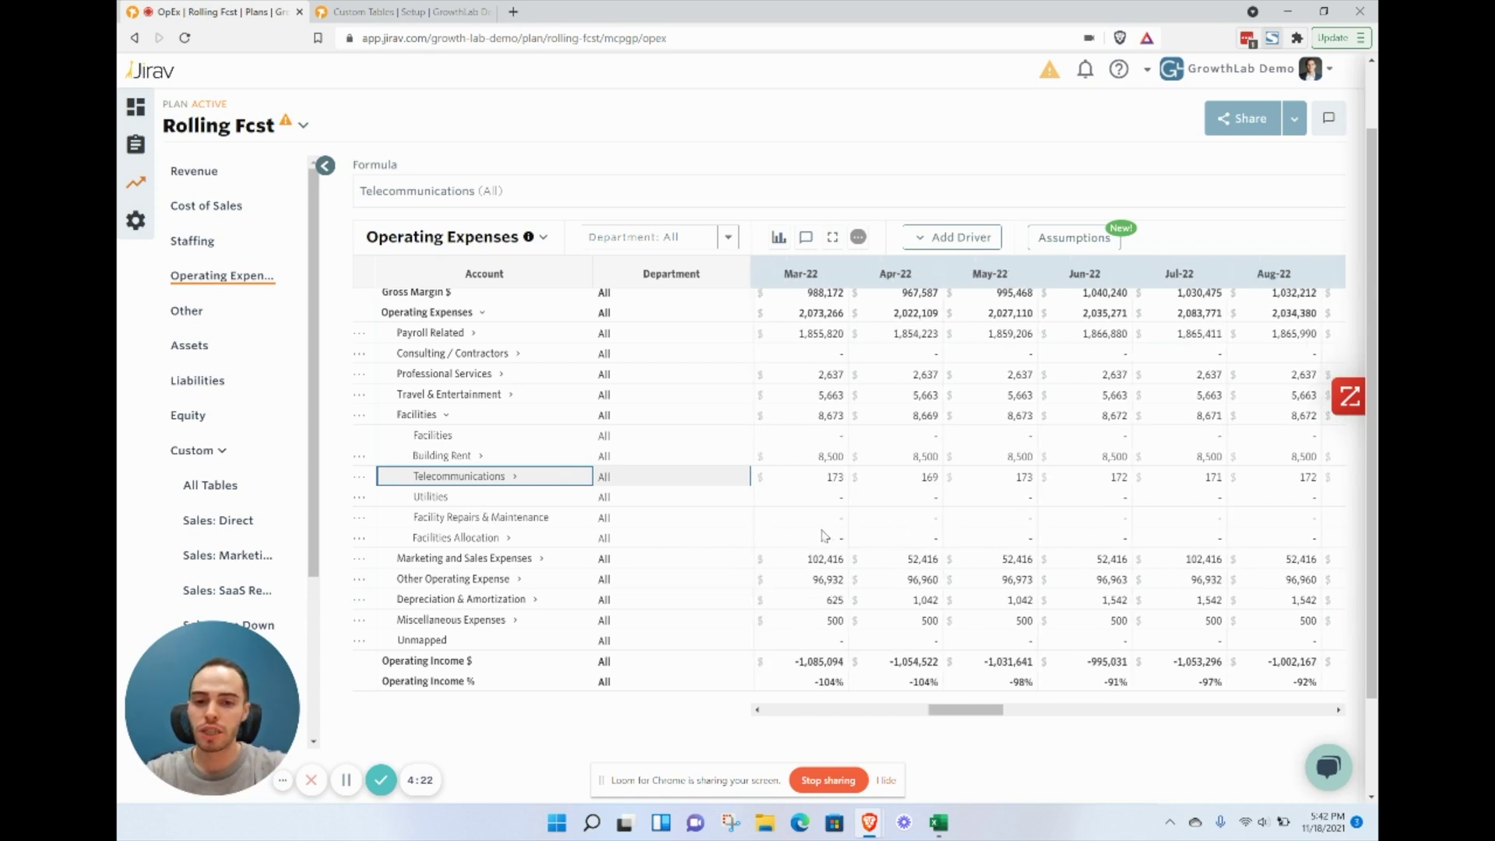
scroll(823, 535, "left", 2)
scroll(865, 522, "left", 2)
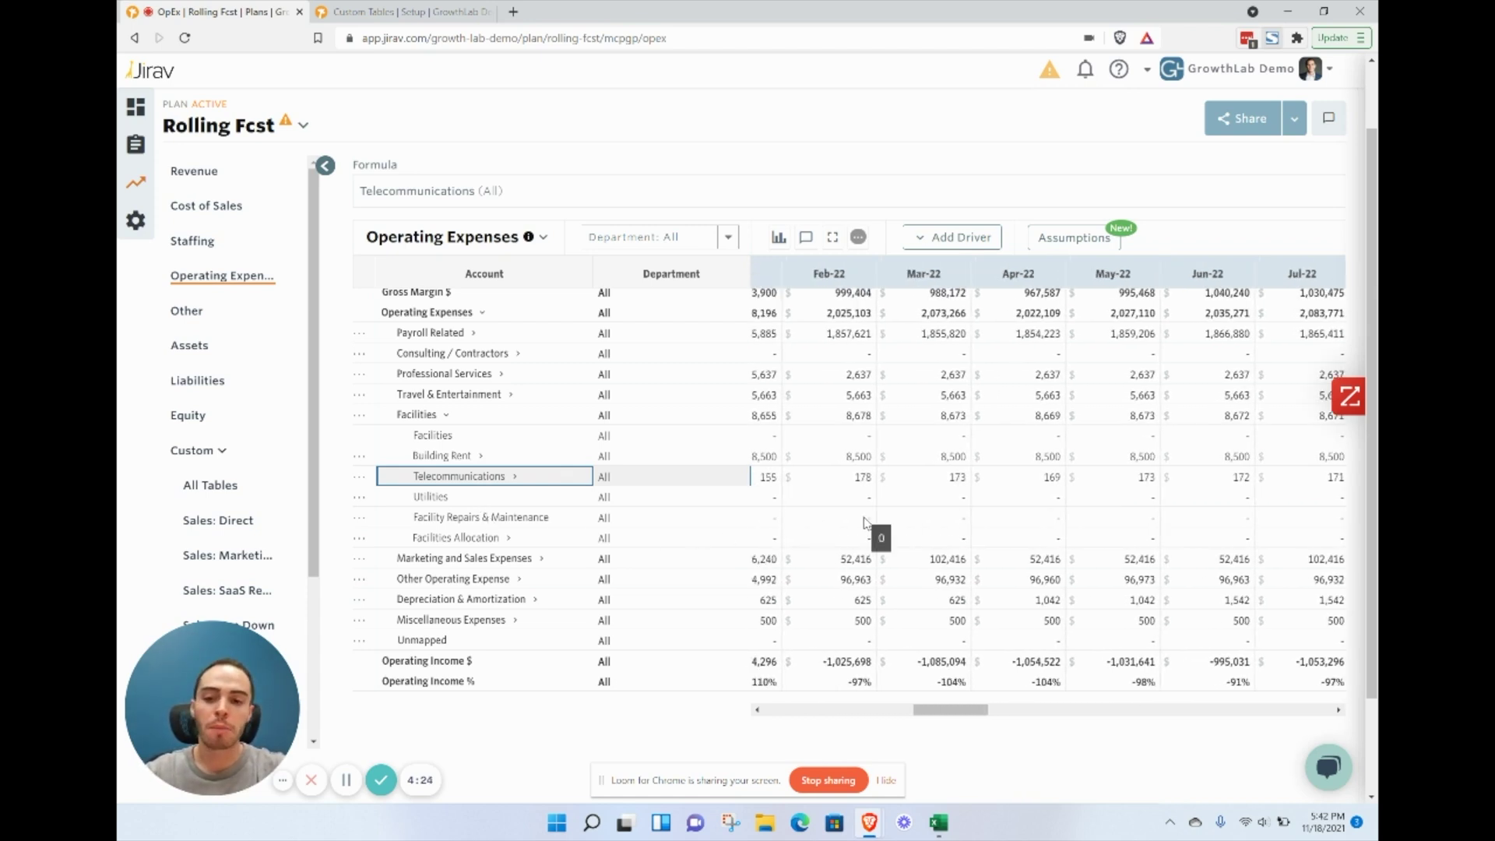
scroll(865, 522, "left", 1)
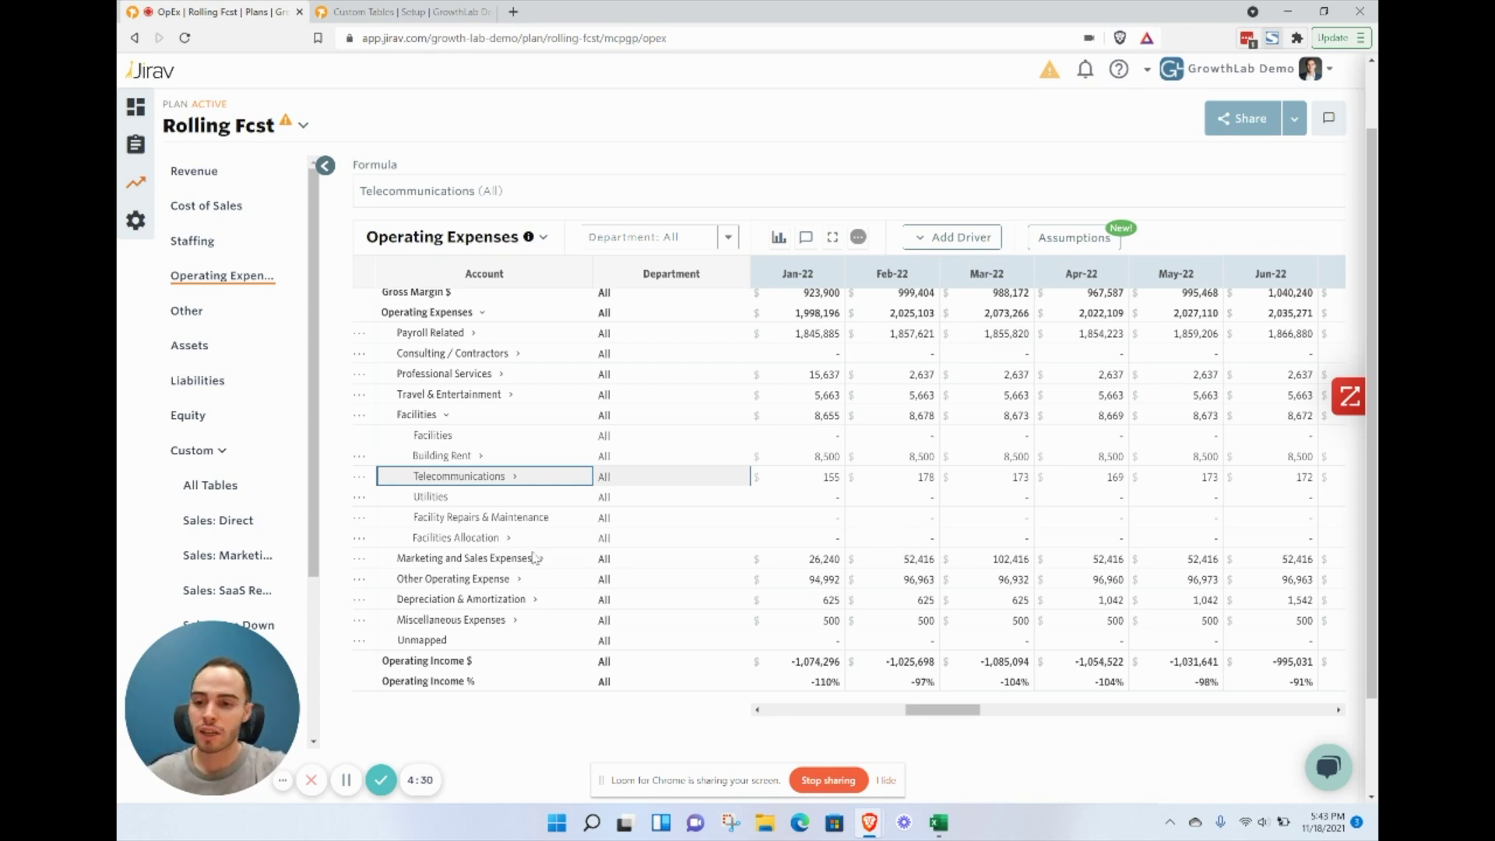
- Expand Marketing and Sales Expenses, then open the custom Marketing Table
left_click(536, 560)
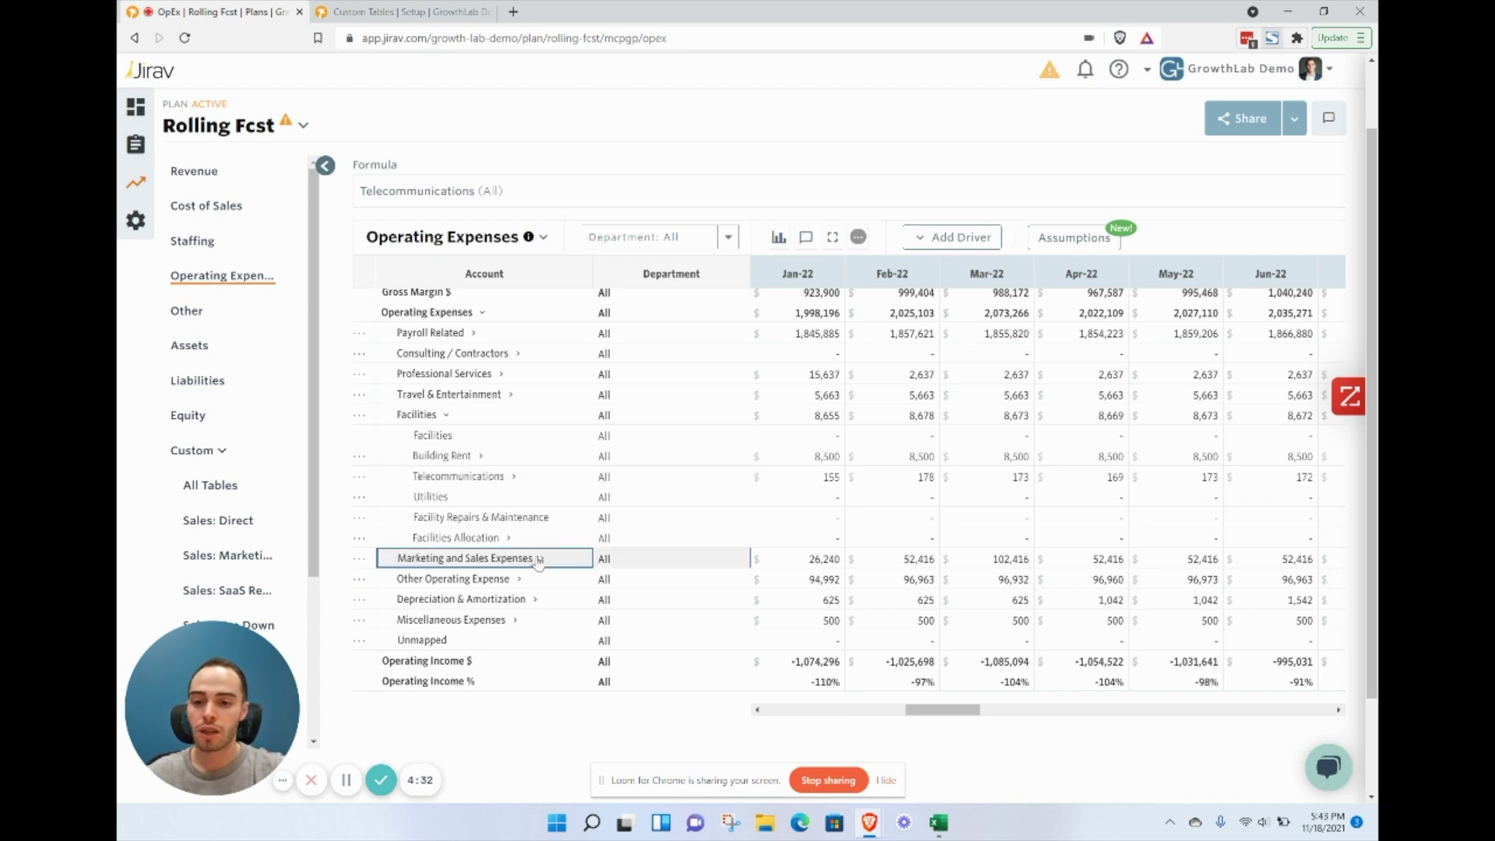
scroll(816, 568, "left", 2)
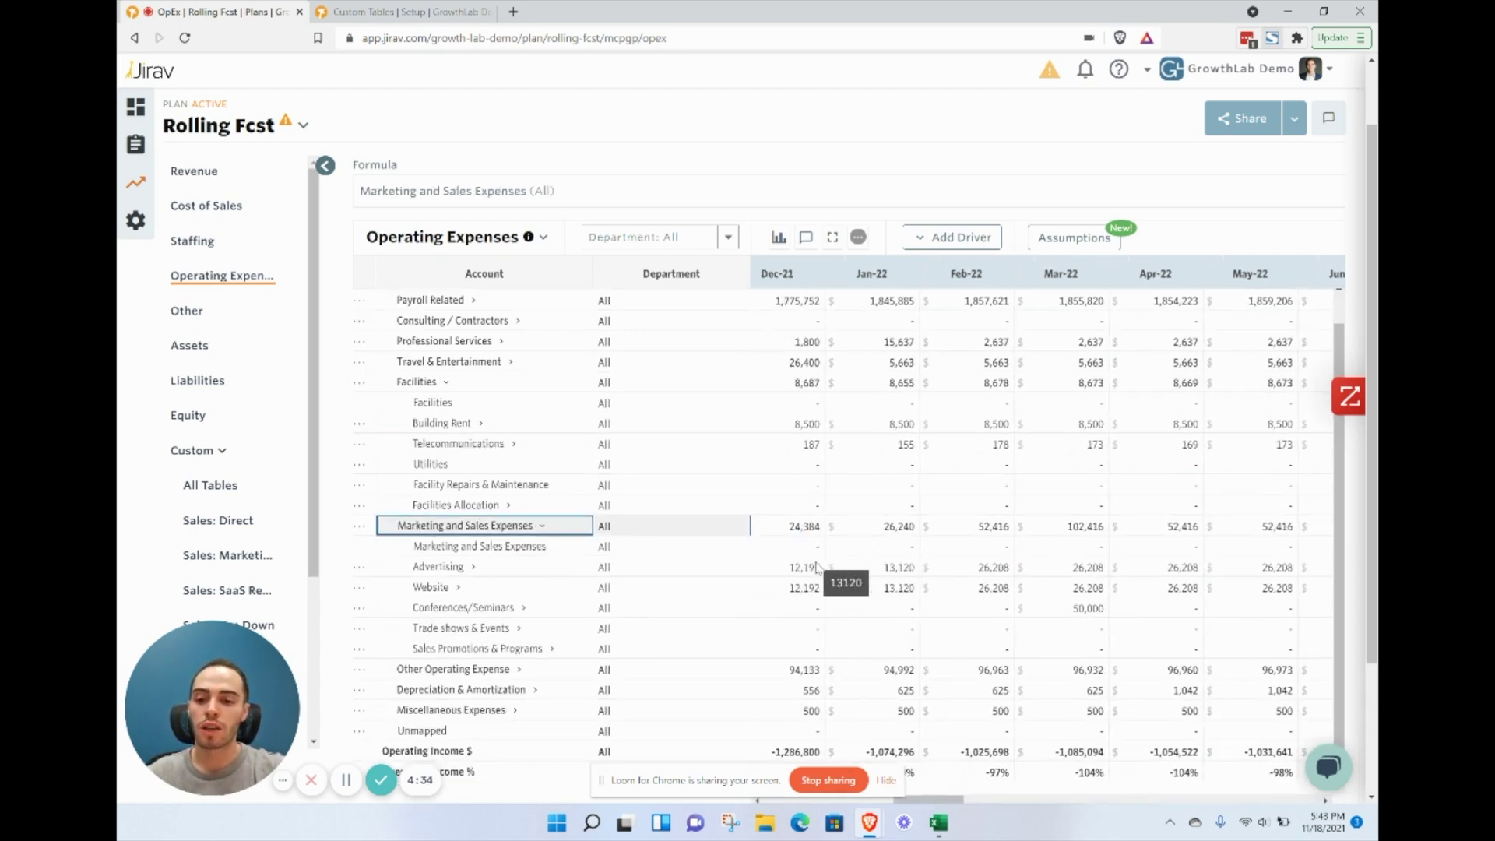
scroll(257, 515, "down", 2)
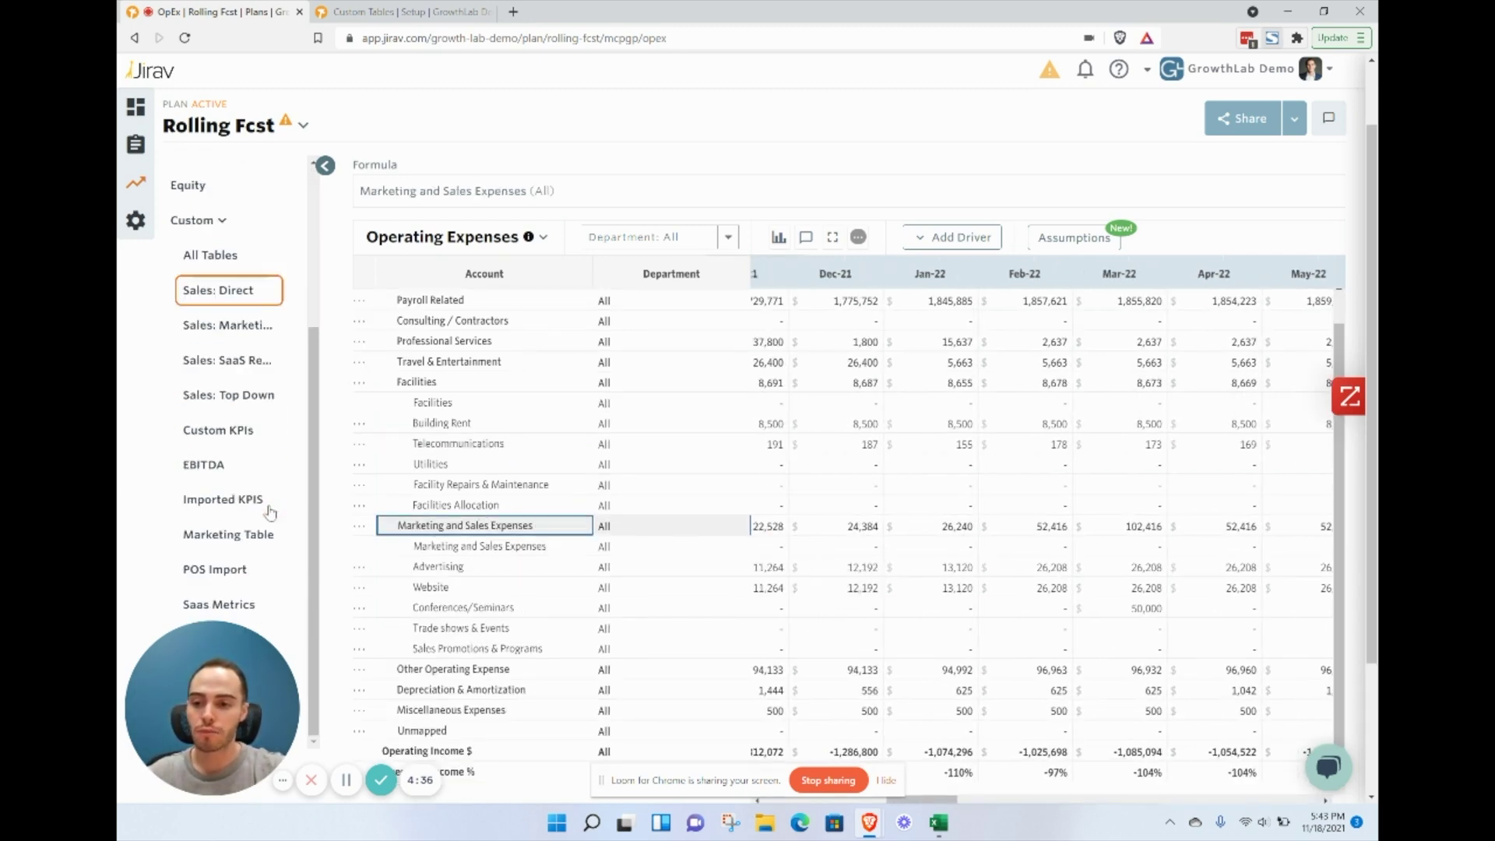
left_click(216, 538)
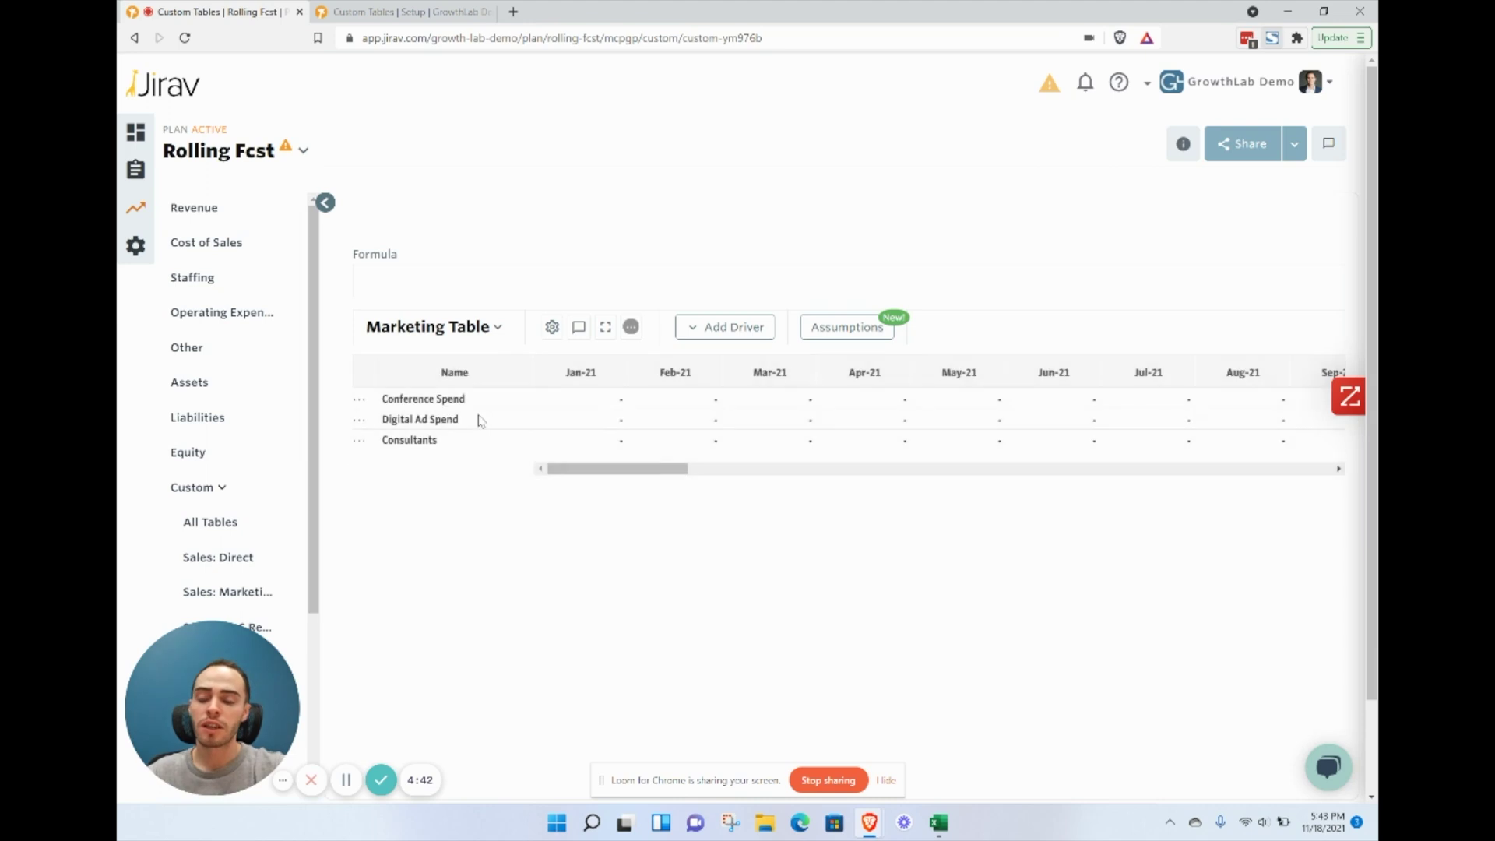
- Enter Conference Spend of 5000 in Mar-22 and 10000 in Sep-22 and save the changes
left_click_drag(779, 403, 780, 441)
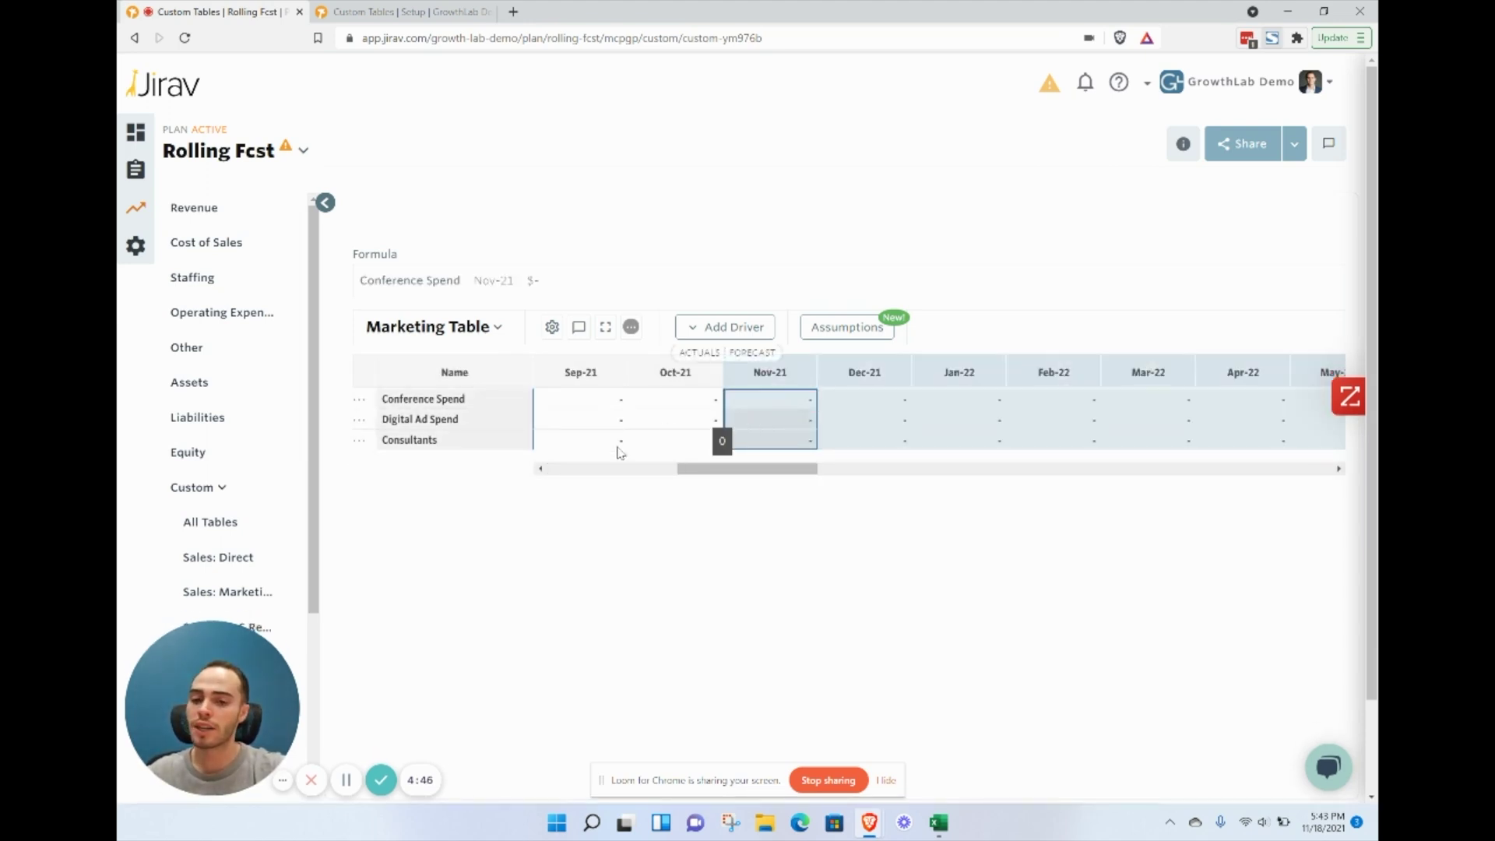
left_click(749, 445)
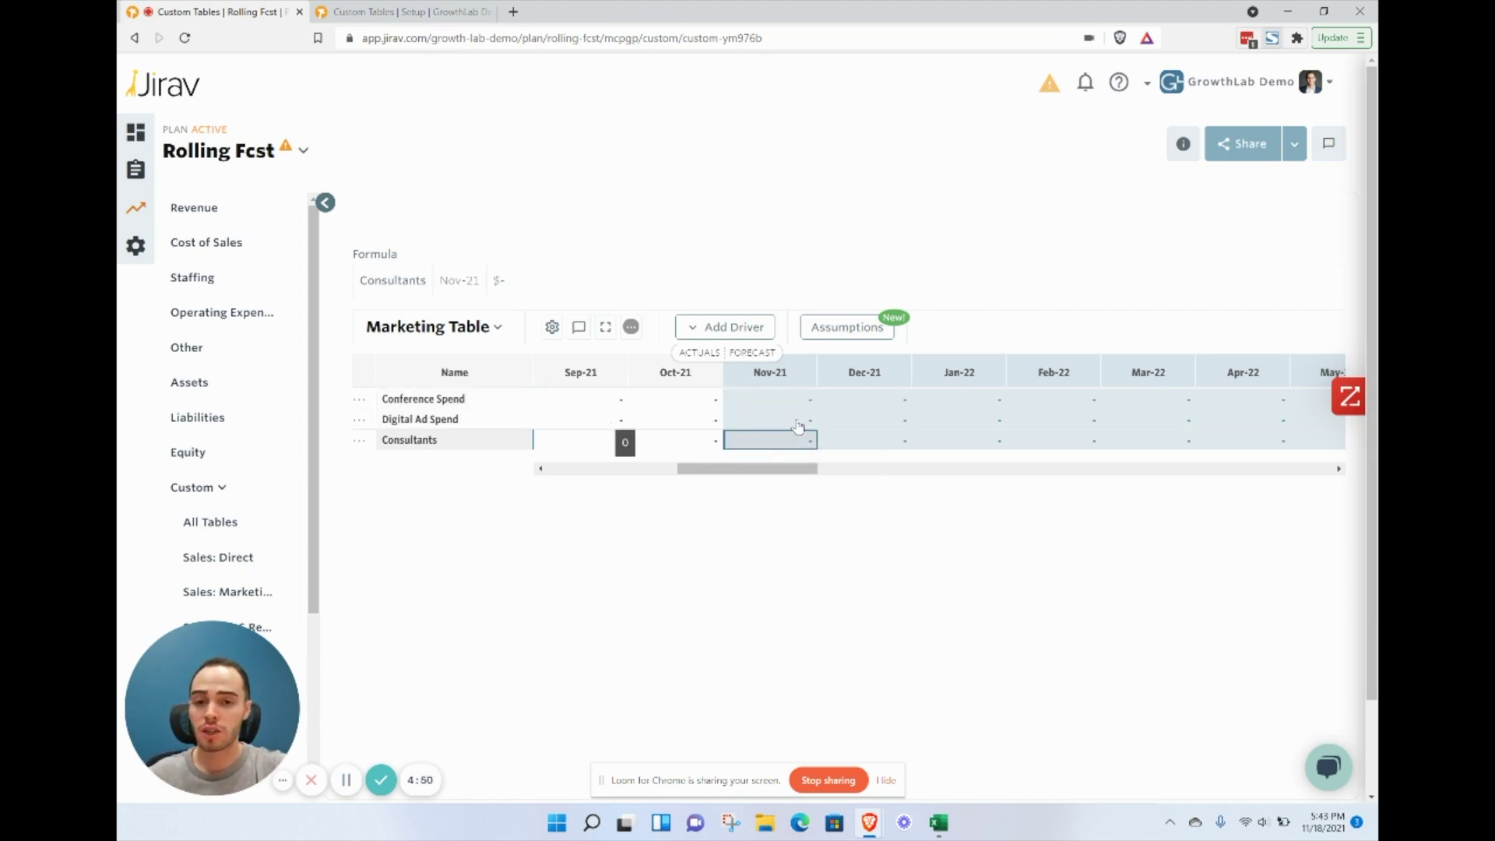
left_click(785, 401)
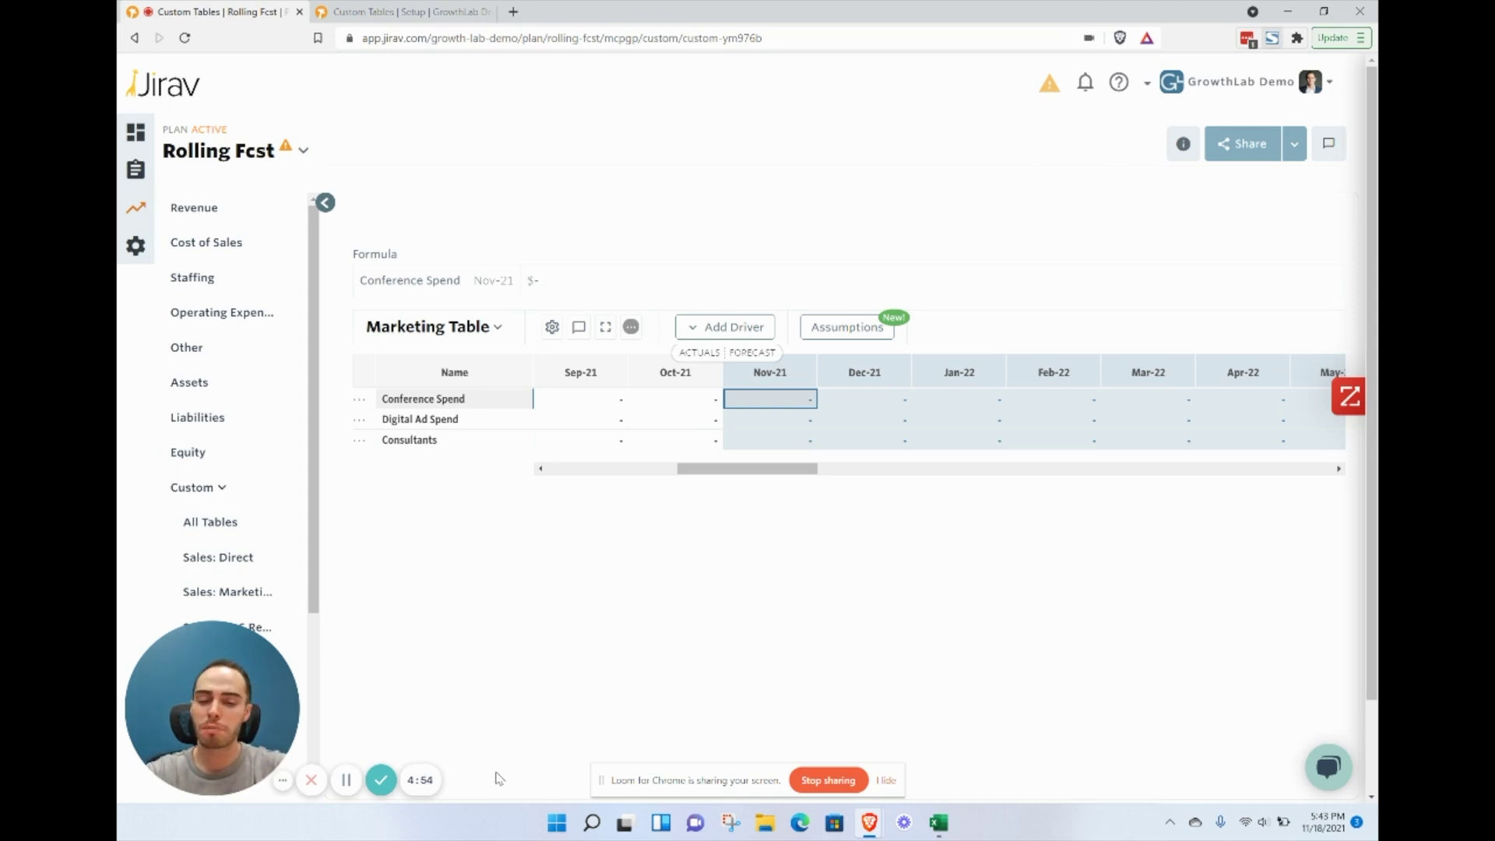
key("Right")
key("Right")
key("Right")
key("Right")
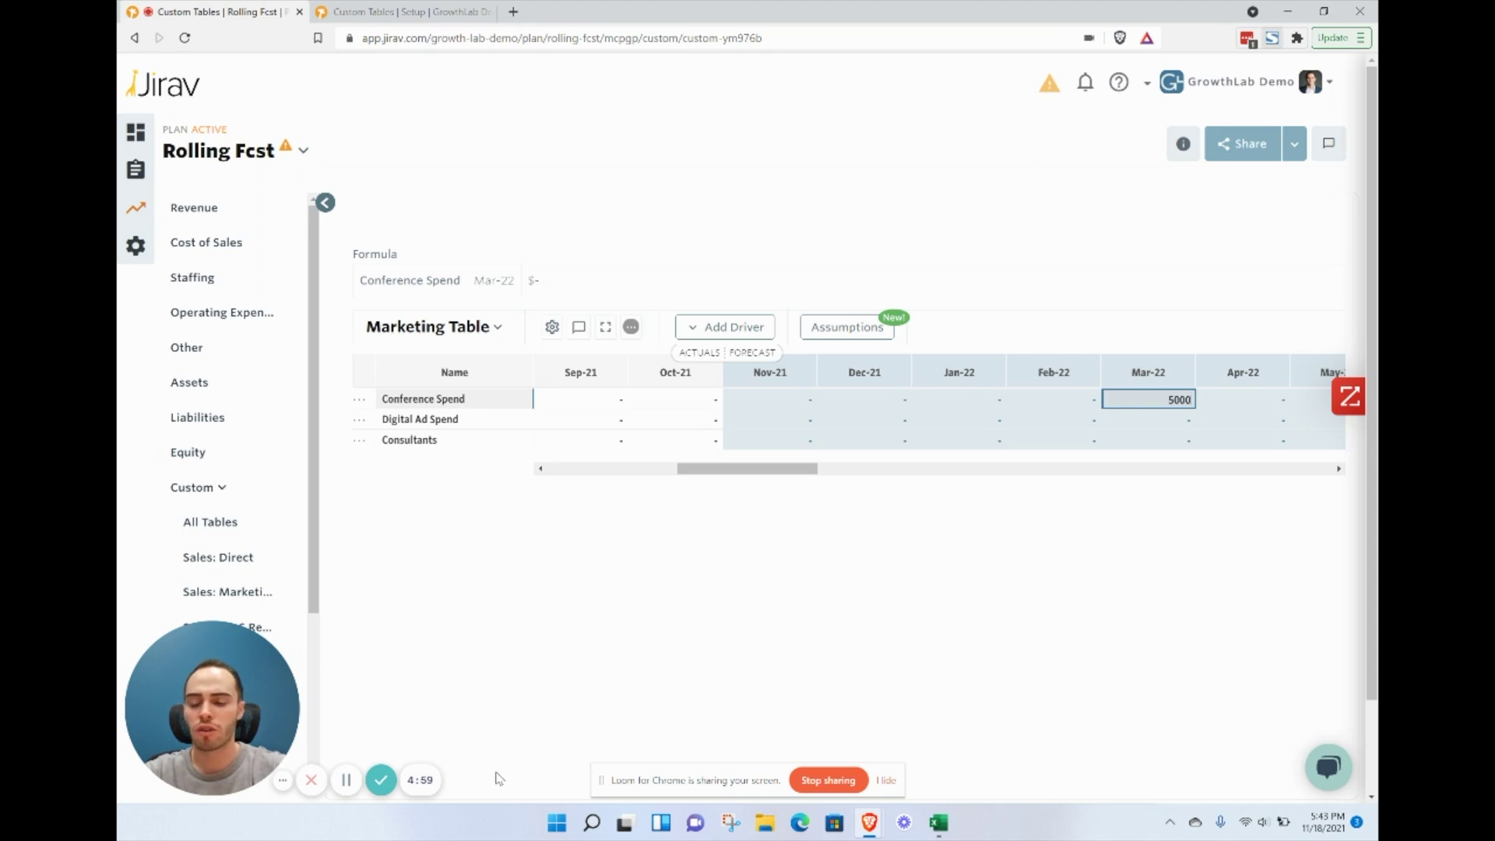
key("Right")
key("Right")
key("Right")
key("Right")
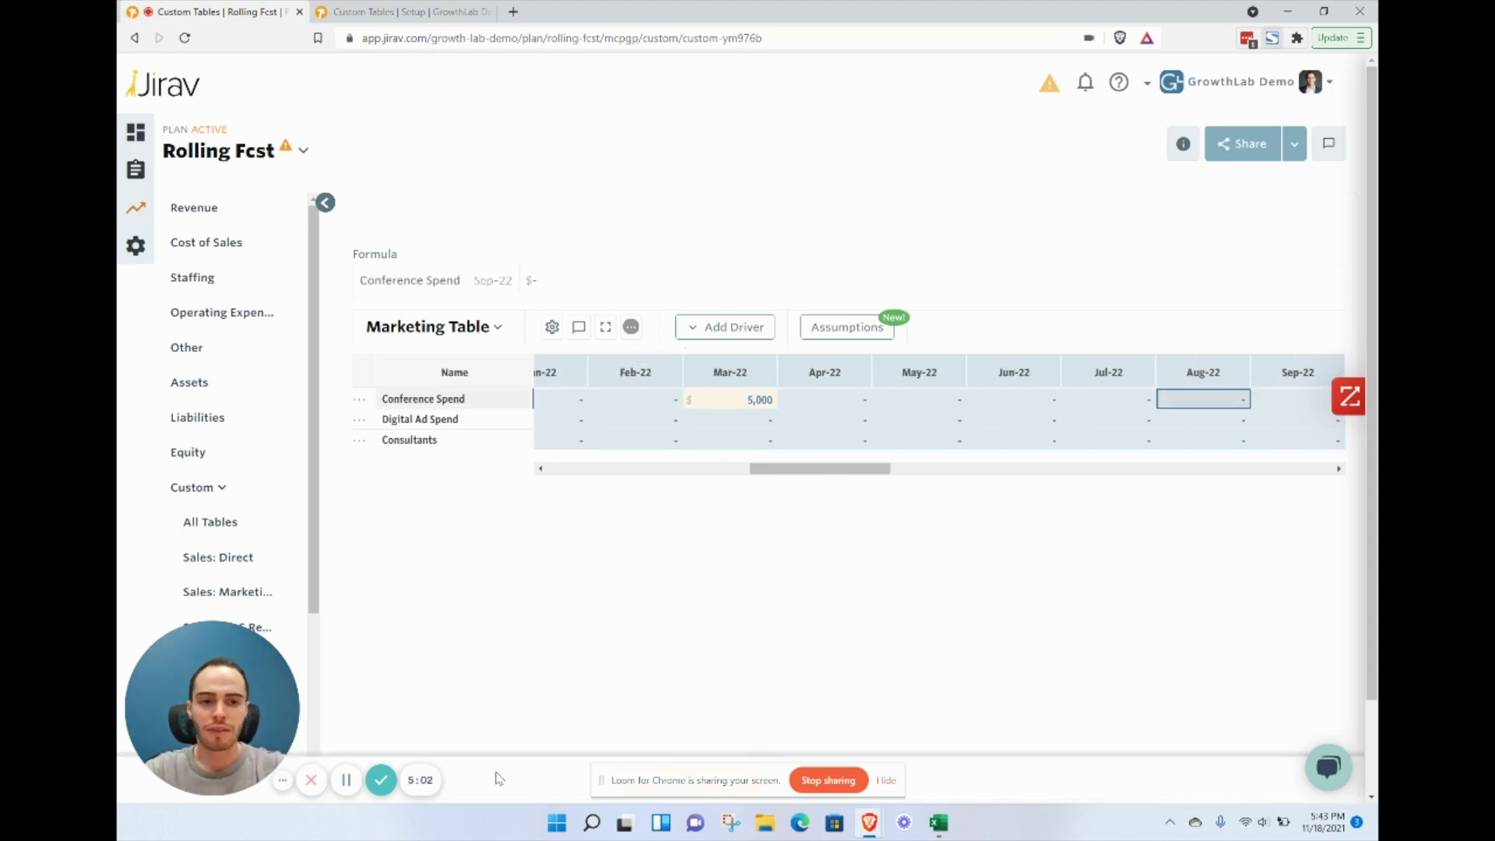
key("Right")
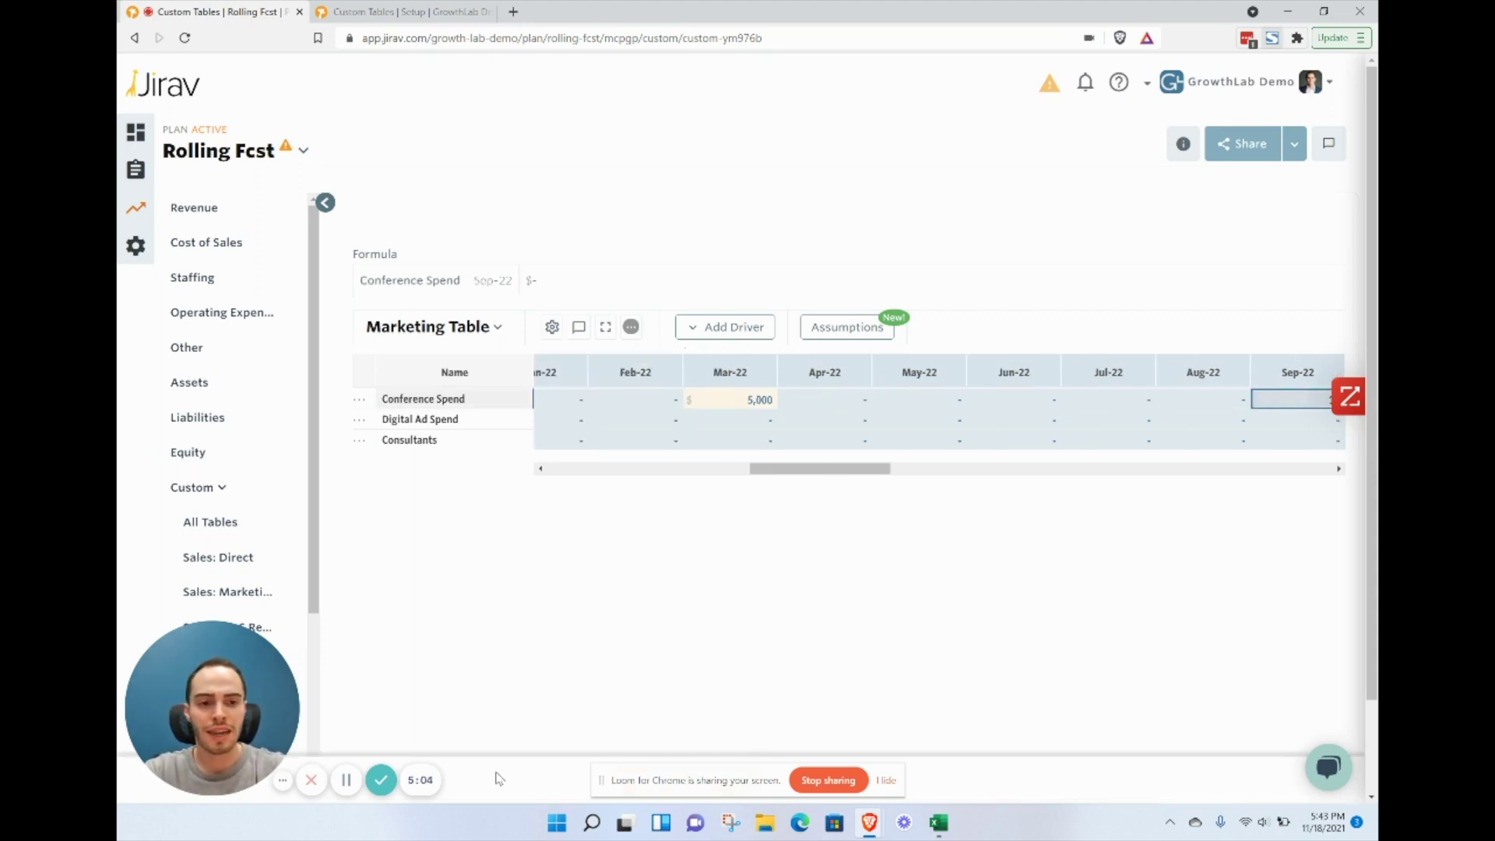
key("Return")
type("10")
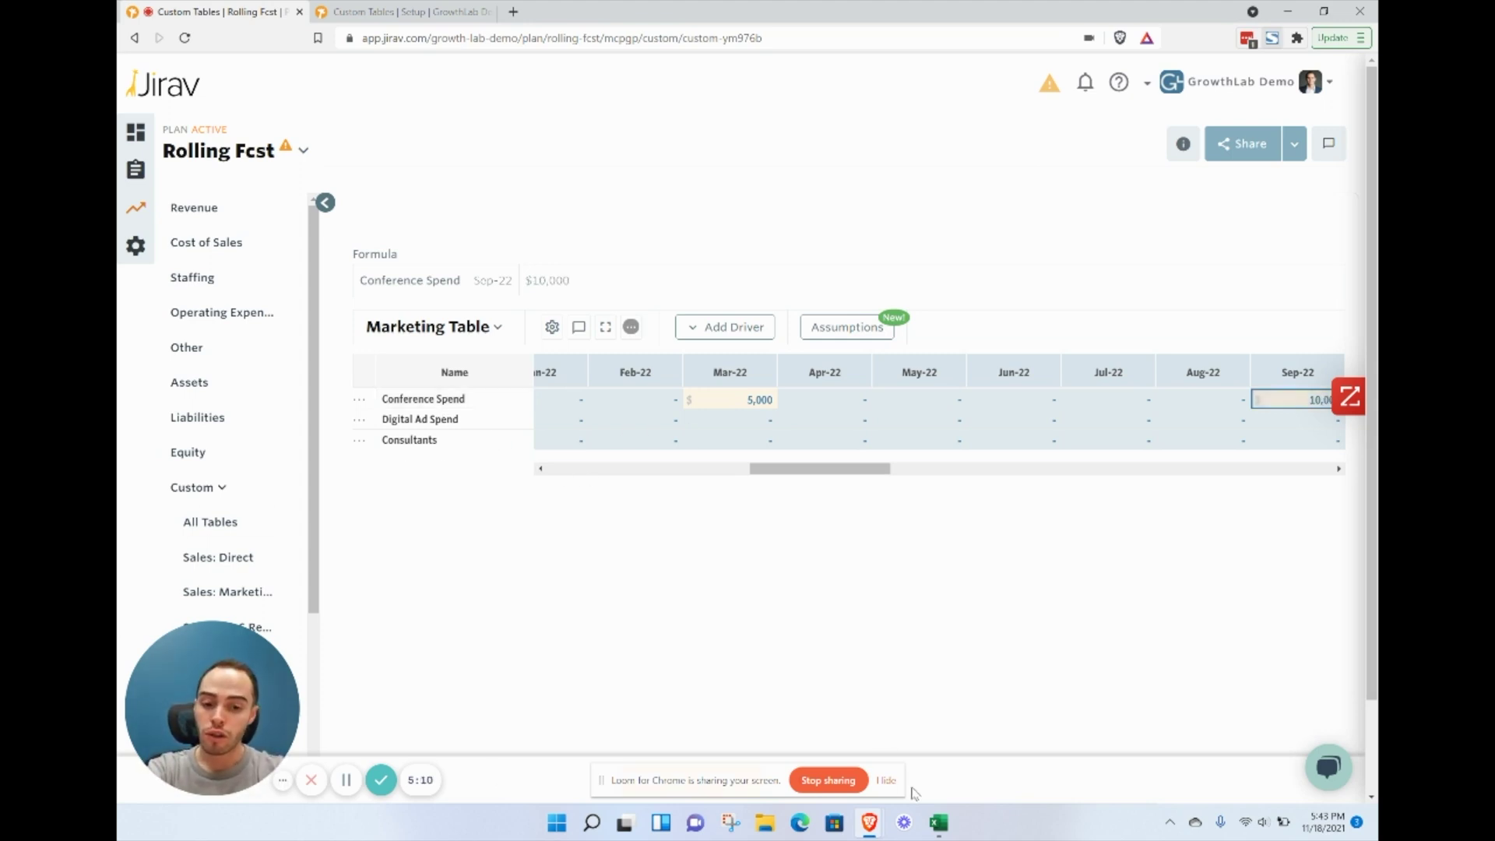
left_click(887, 781)
left_click(698, 780)
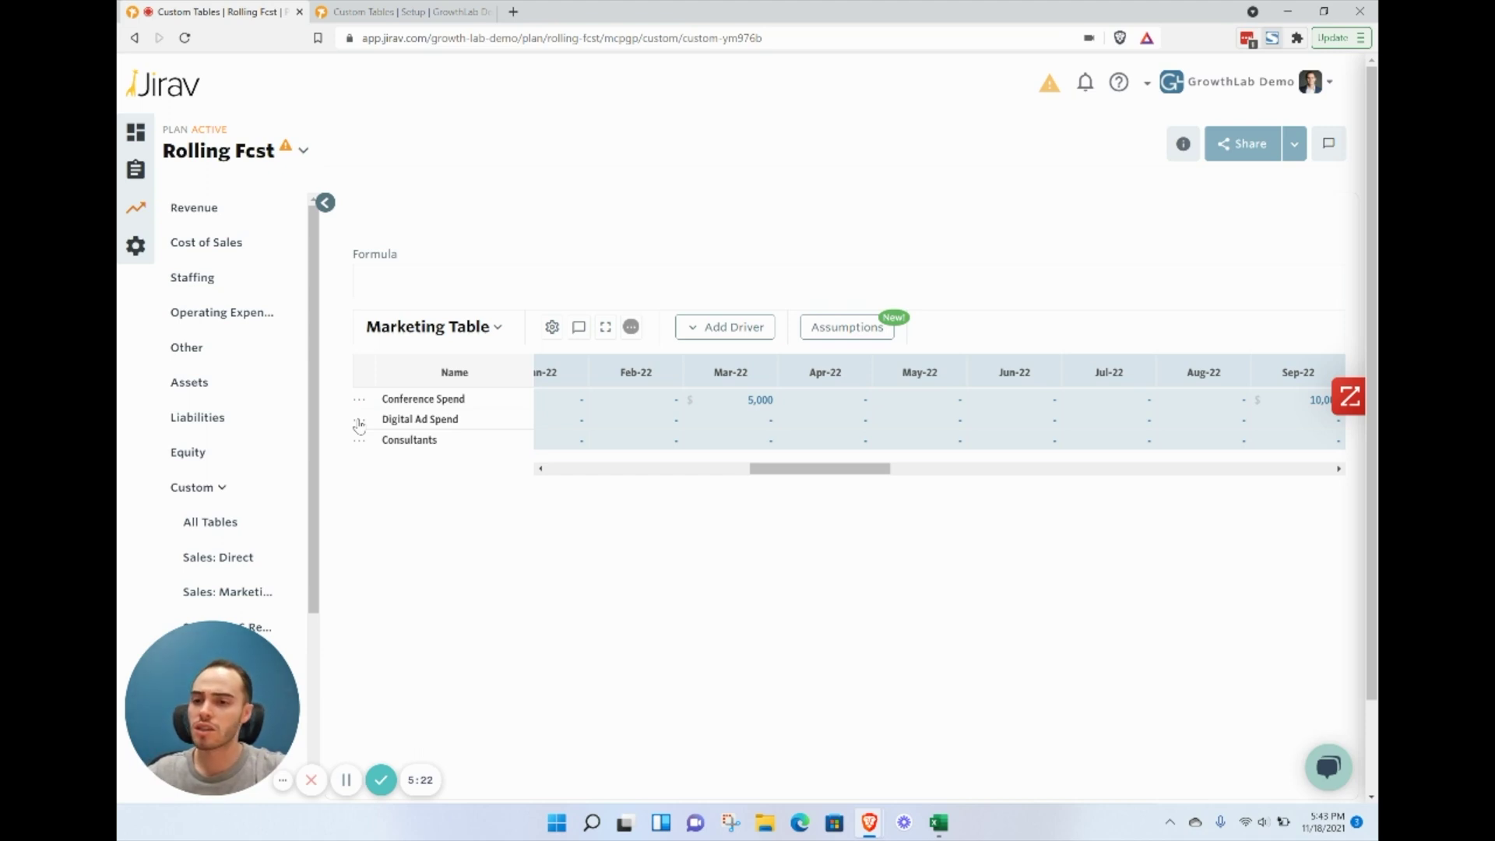
- Start a Custom driver on the Digital Ad Spend row
left_click(360, 424)
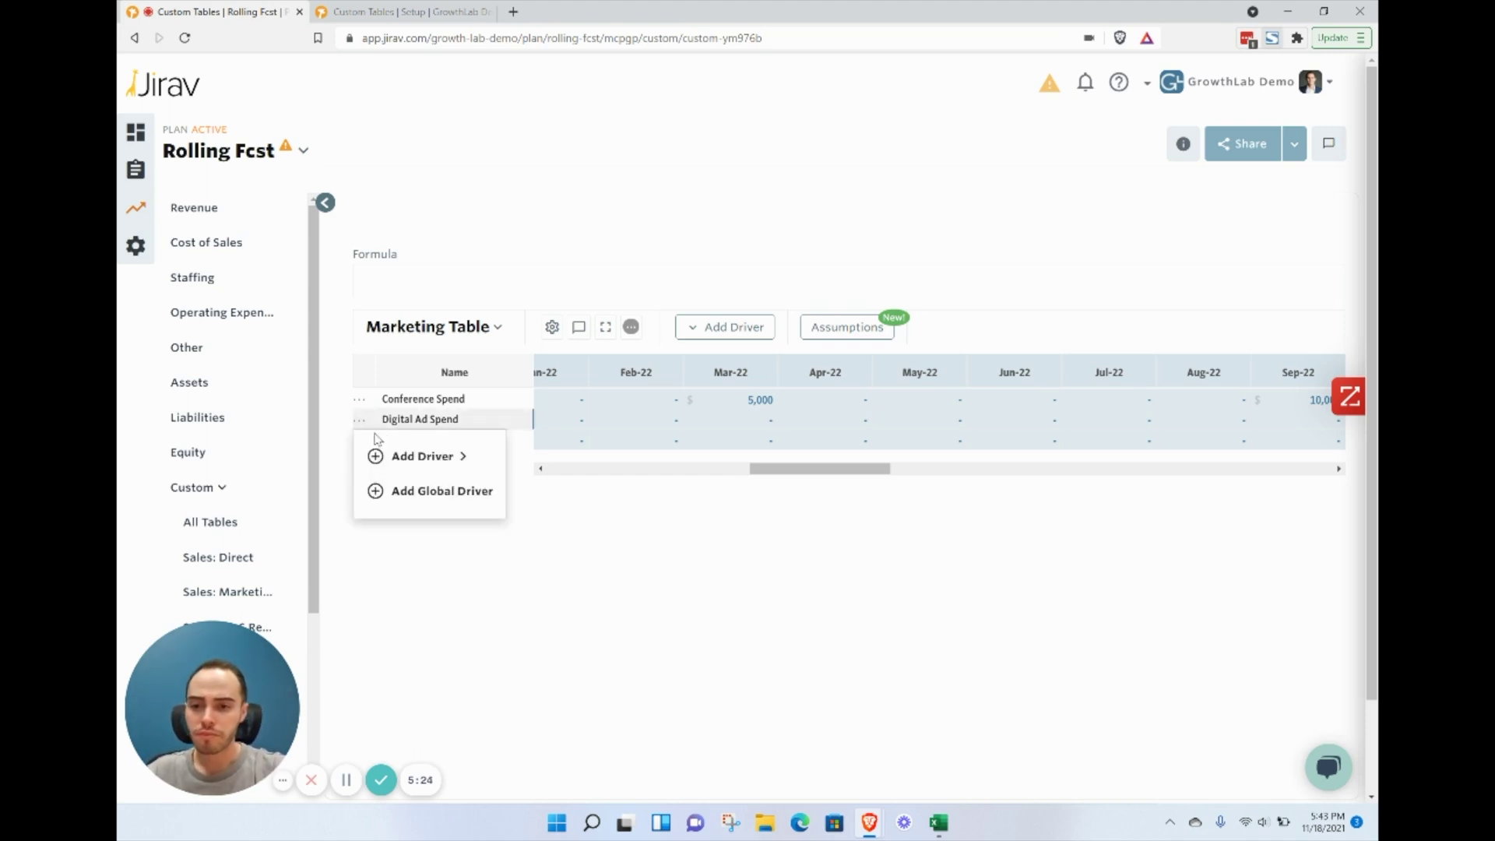
left_click(419, 456)
left_click(409, 627)
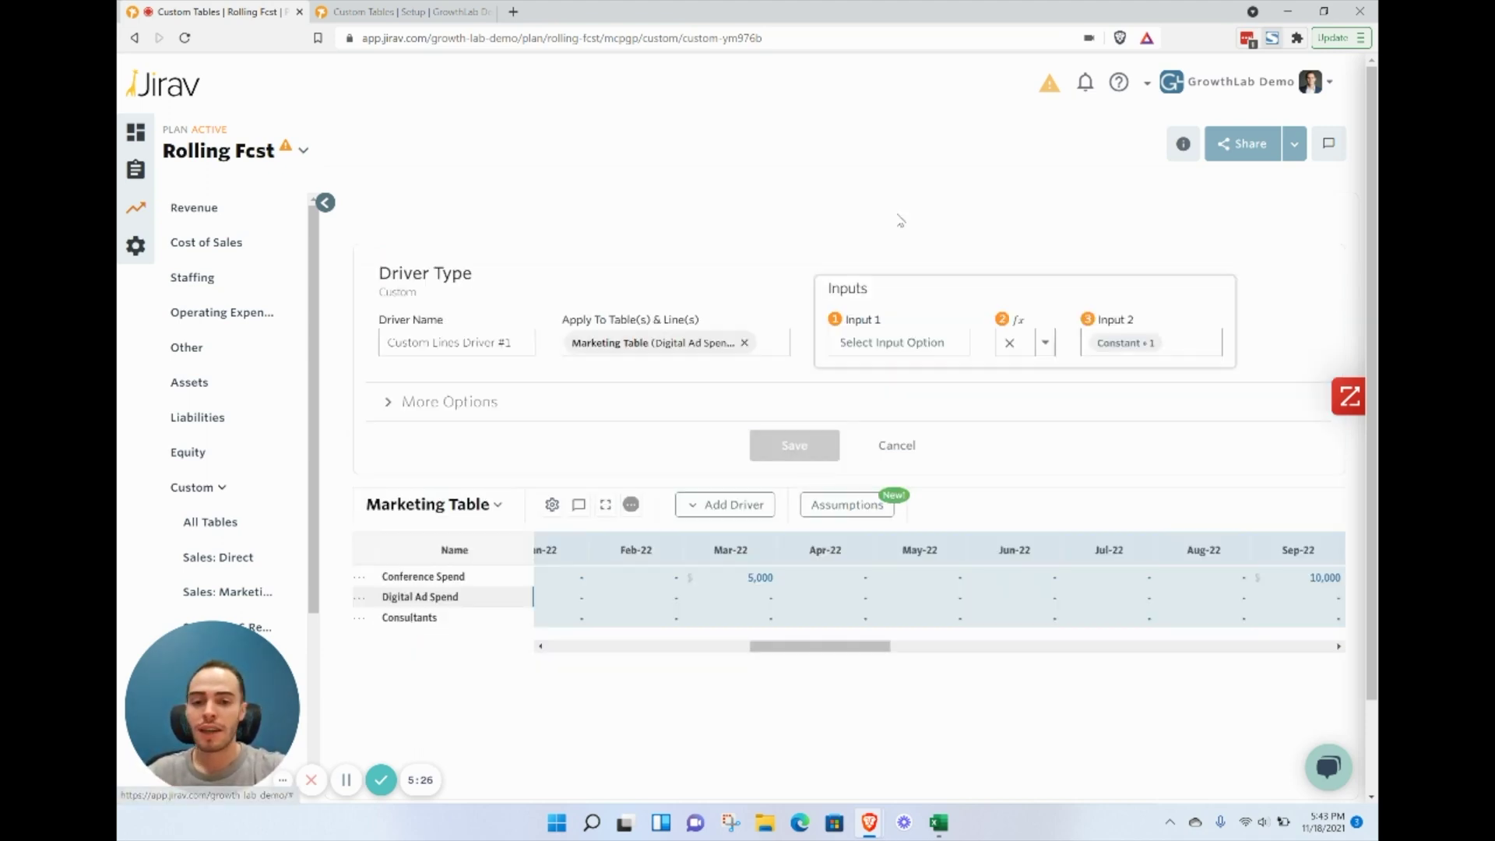
- Set Input 1 to Custom Tables › Sales: SaaS Revenue › New Customers and save it
left_click(900, 343)
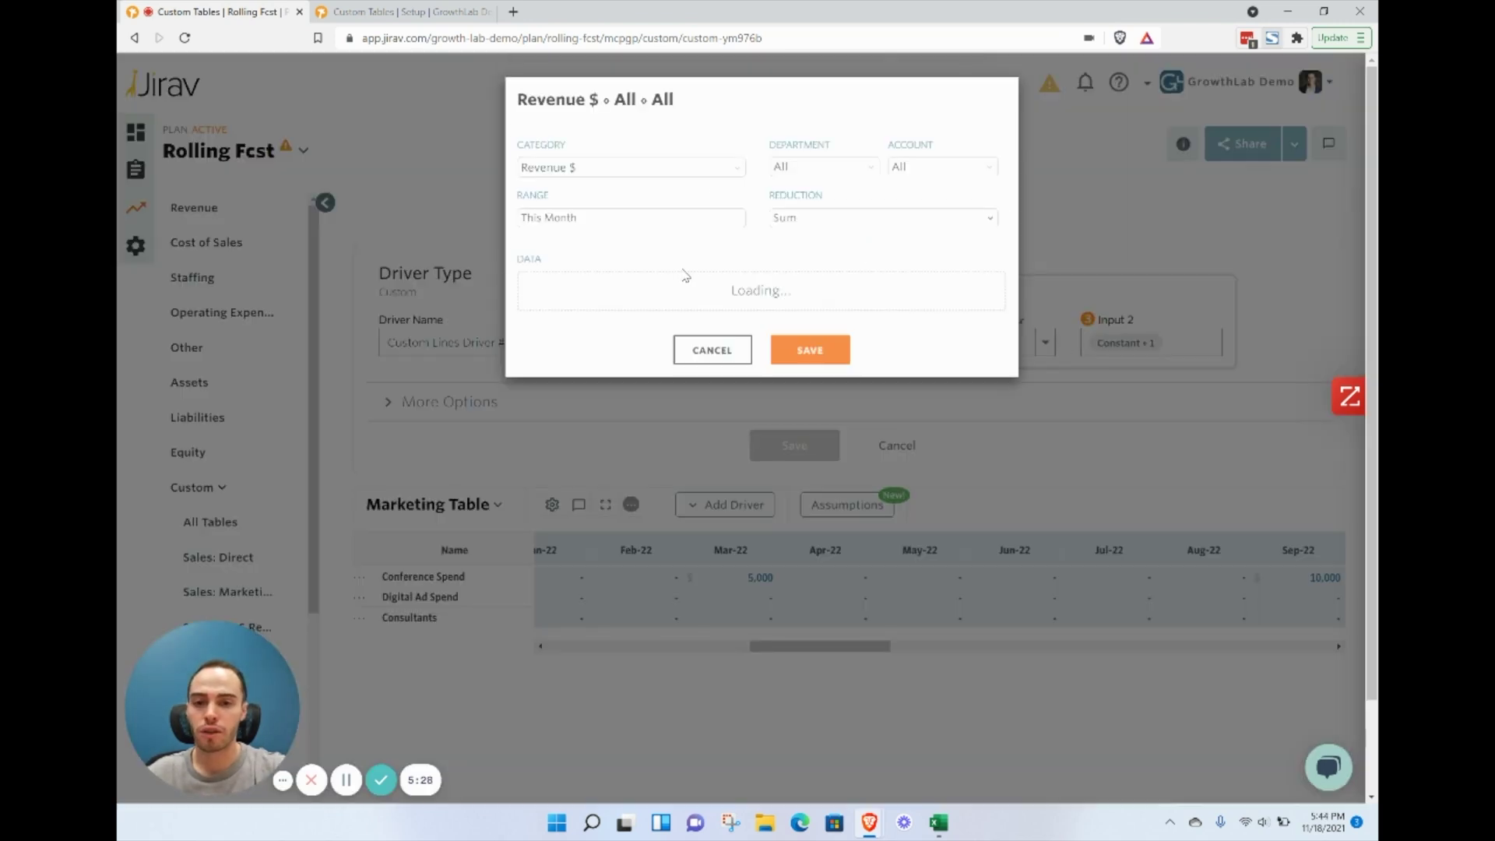
left_click(604, 167)
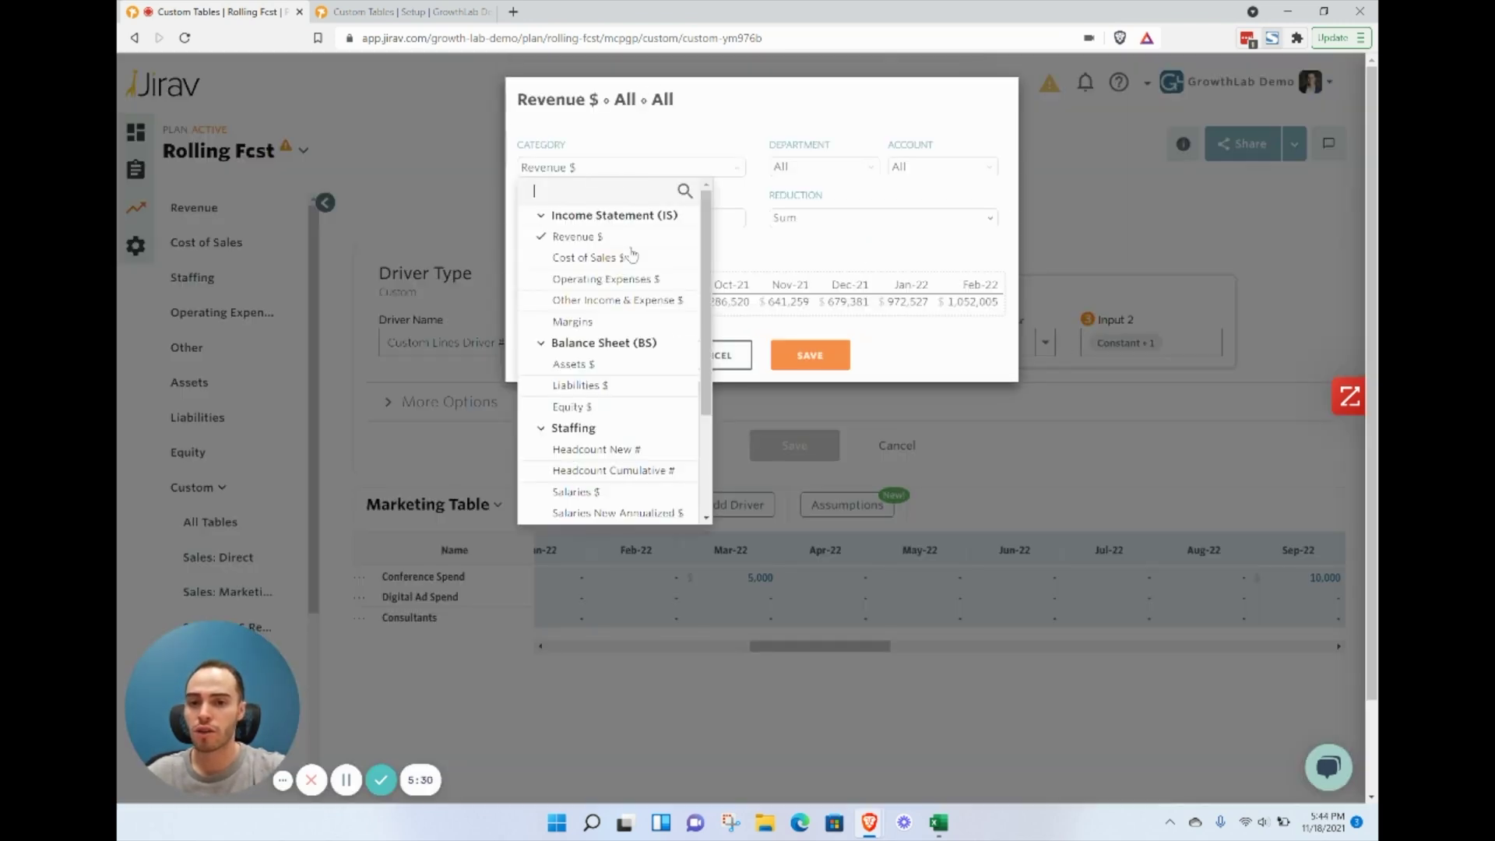
scroll(619, 427, "down", 3)
left_click(587, 387)
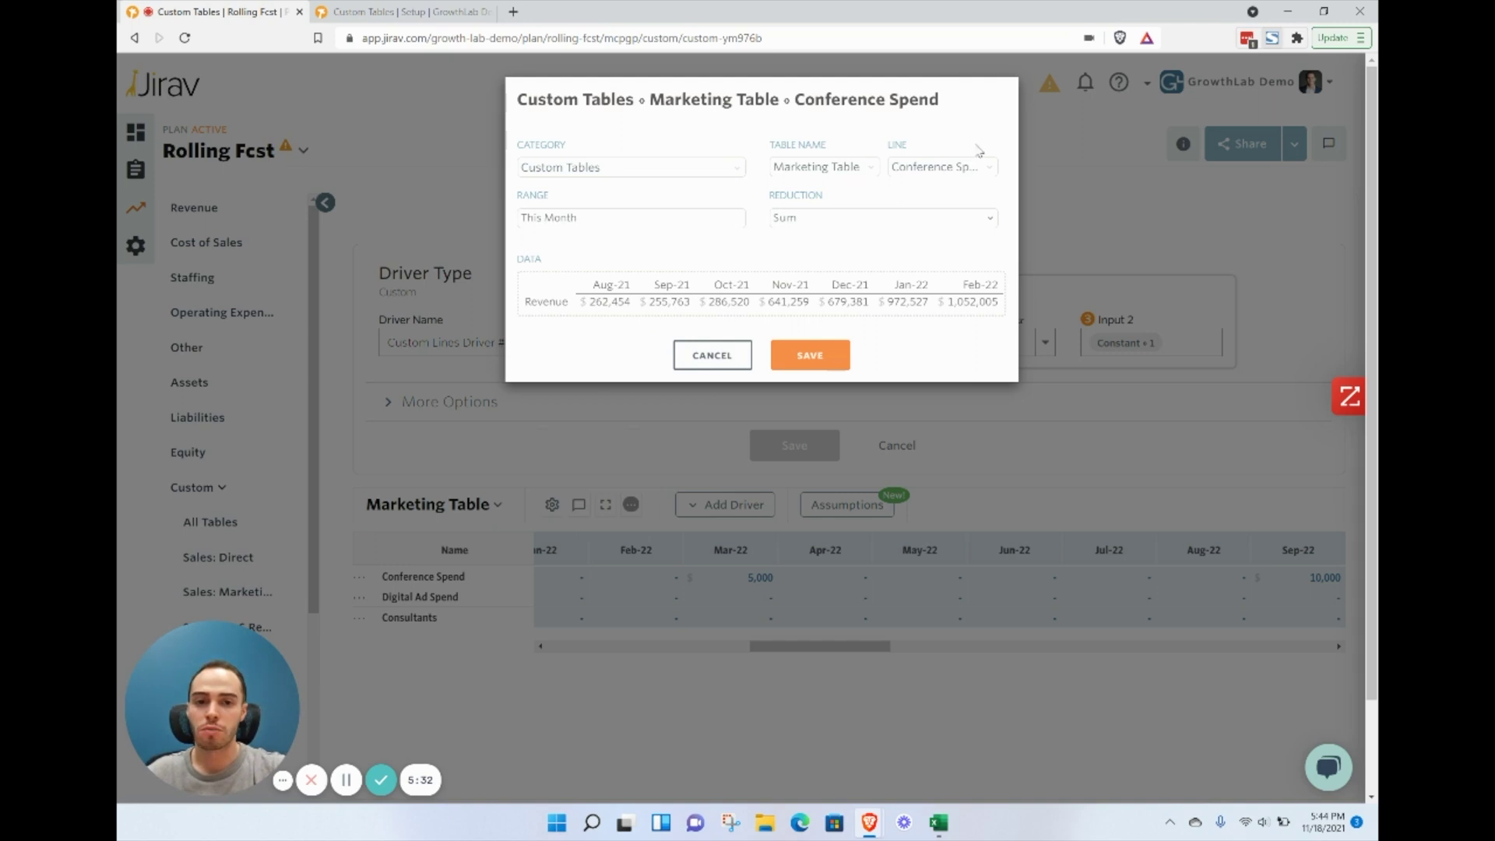
left_click(837, 172)
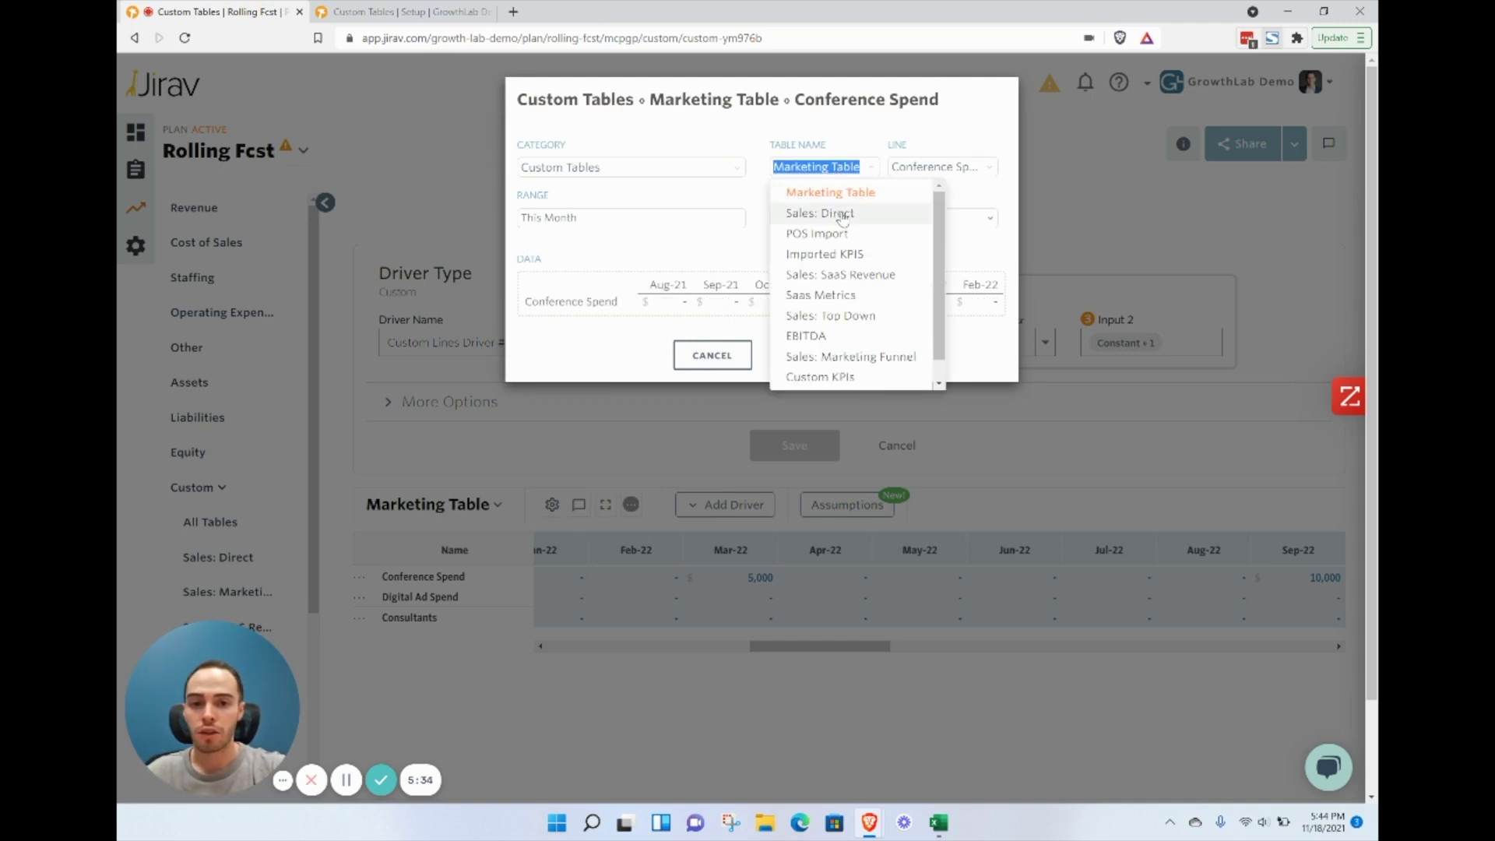
left_click(870, 276)
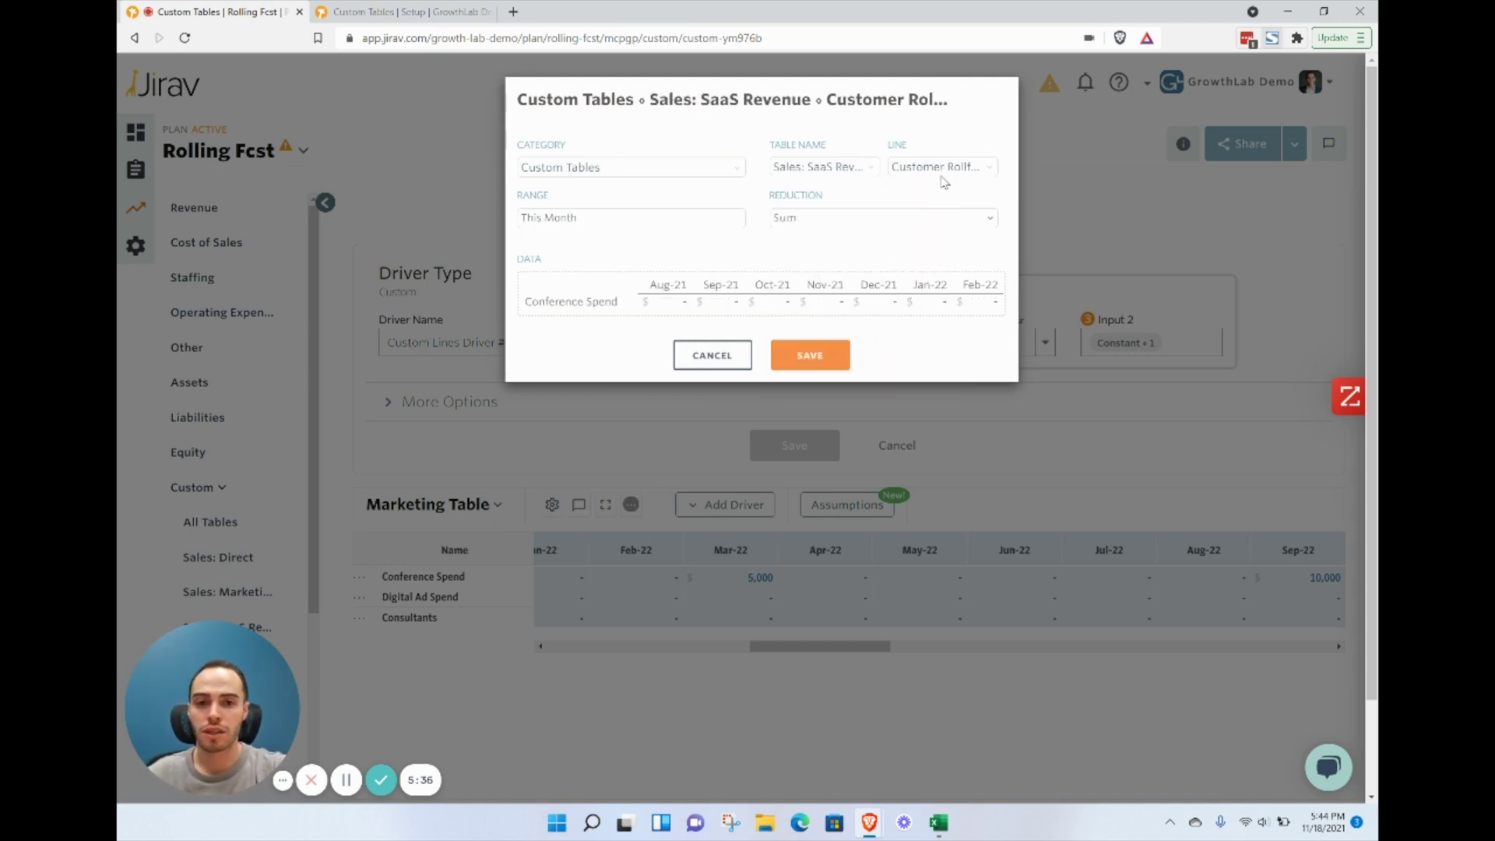
left_click(949, 167)
left_click(985, 235)
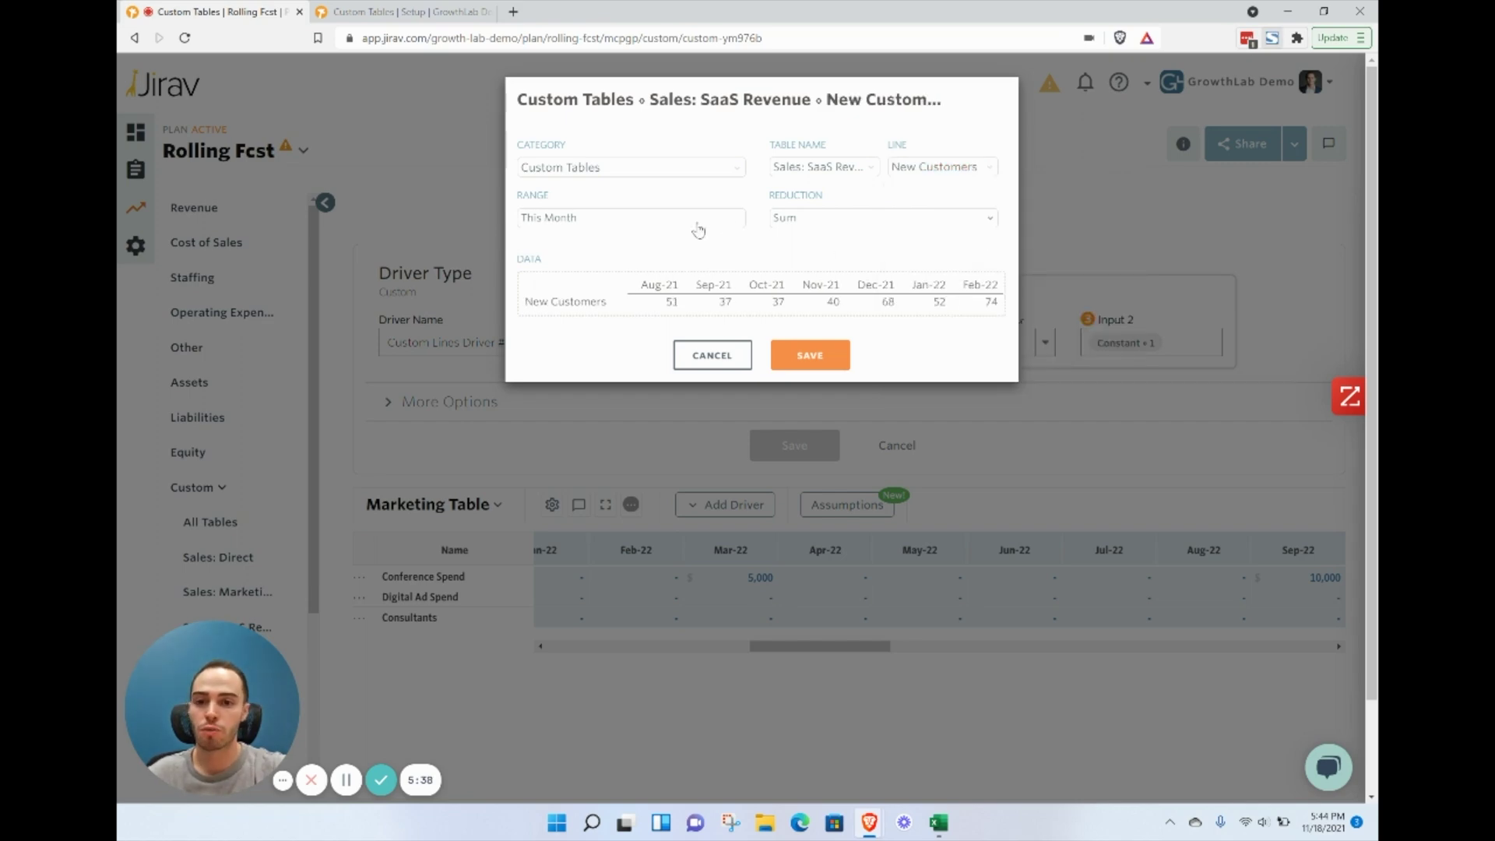
left_click(820, 359)
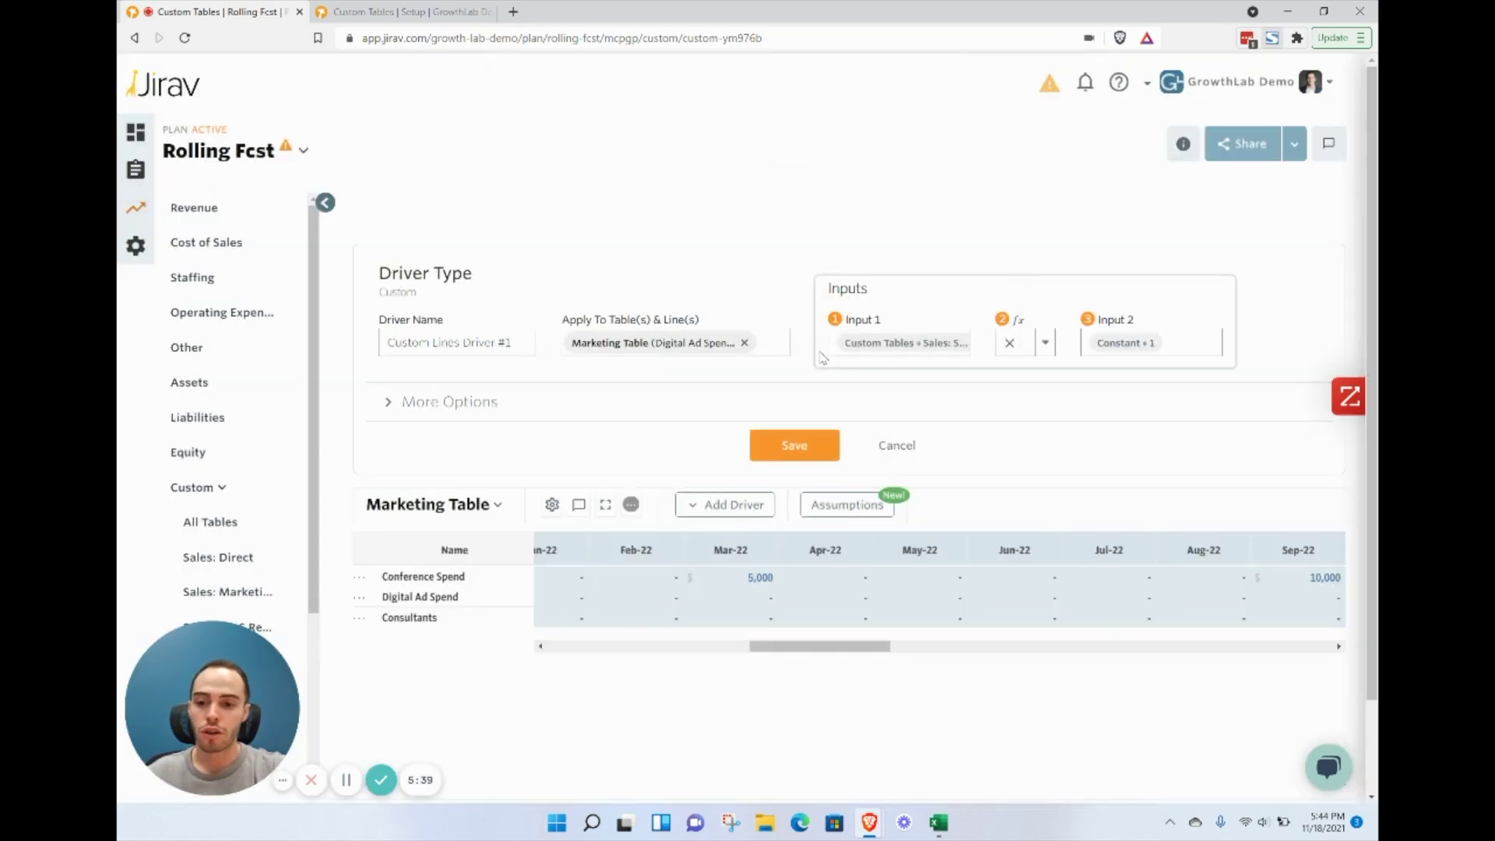
- Keep Input 2 as a Constant of 10 and create the driver
left_click(1106, 353)
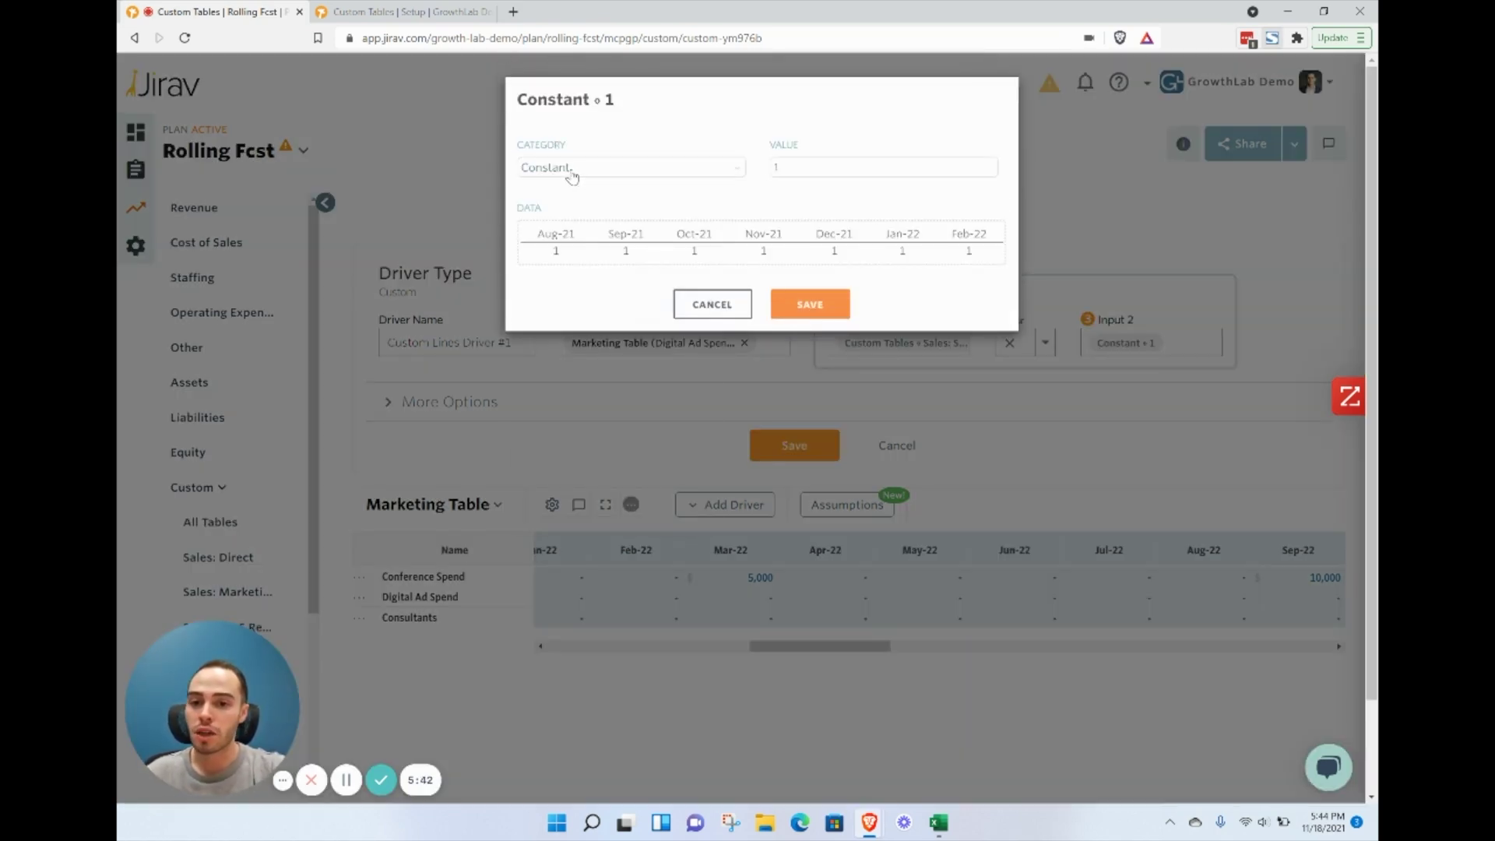
left_click(572, 176)
scroll(620, 445, "down", 3)
left_click(803, 202)
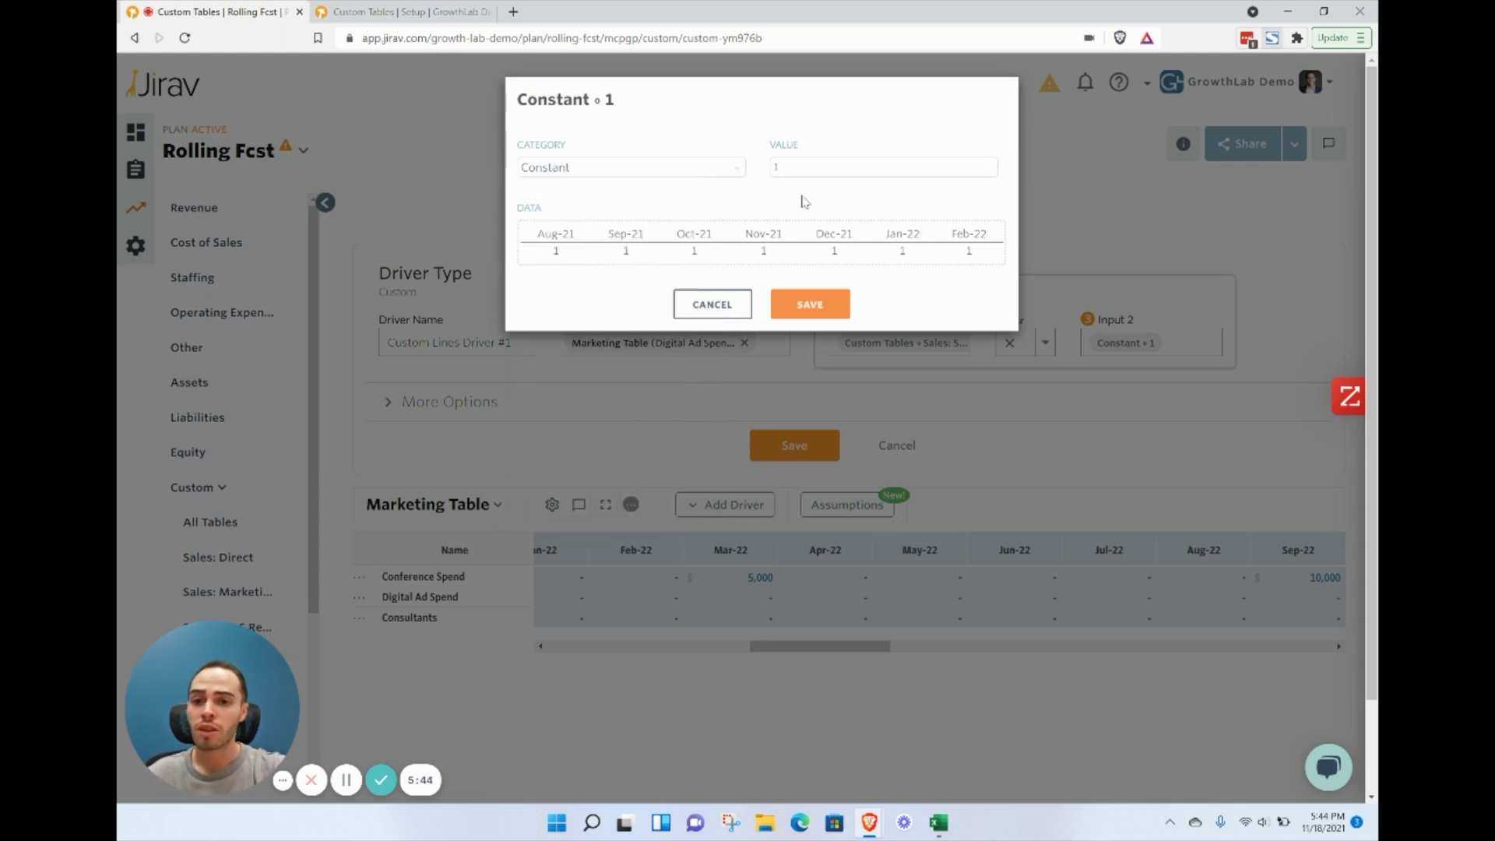
left_click(794, 176)
type("0")
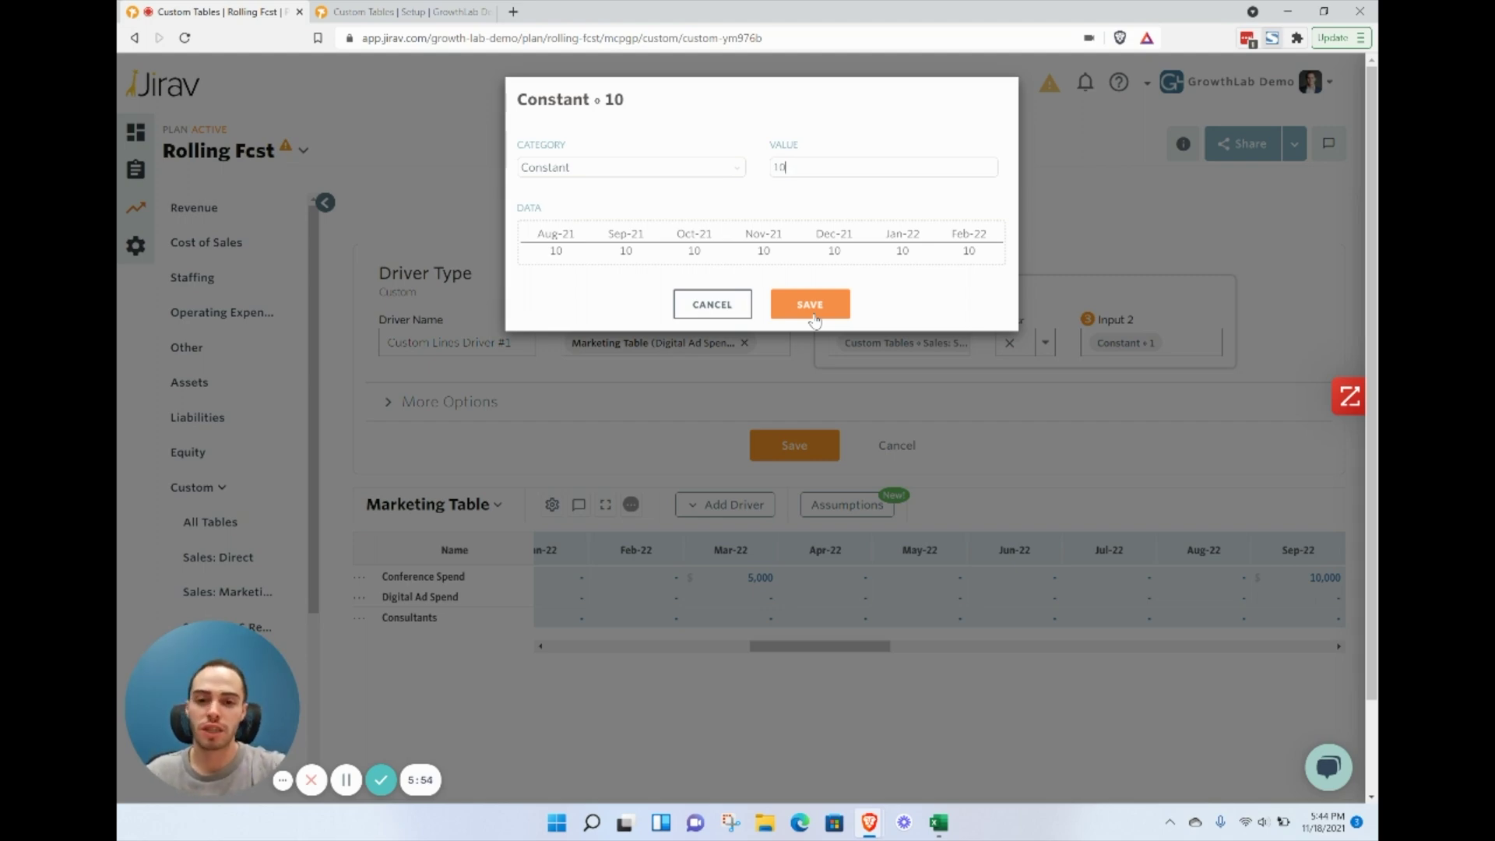
left_click(814, 315)
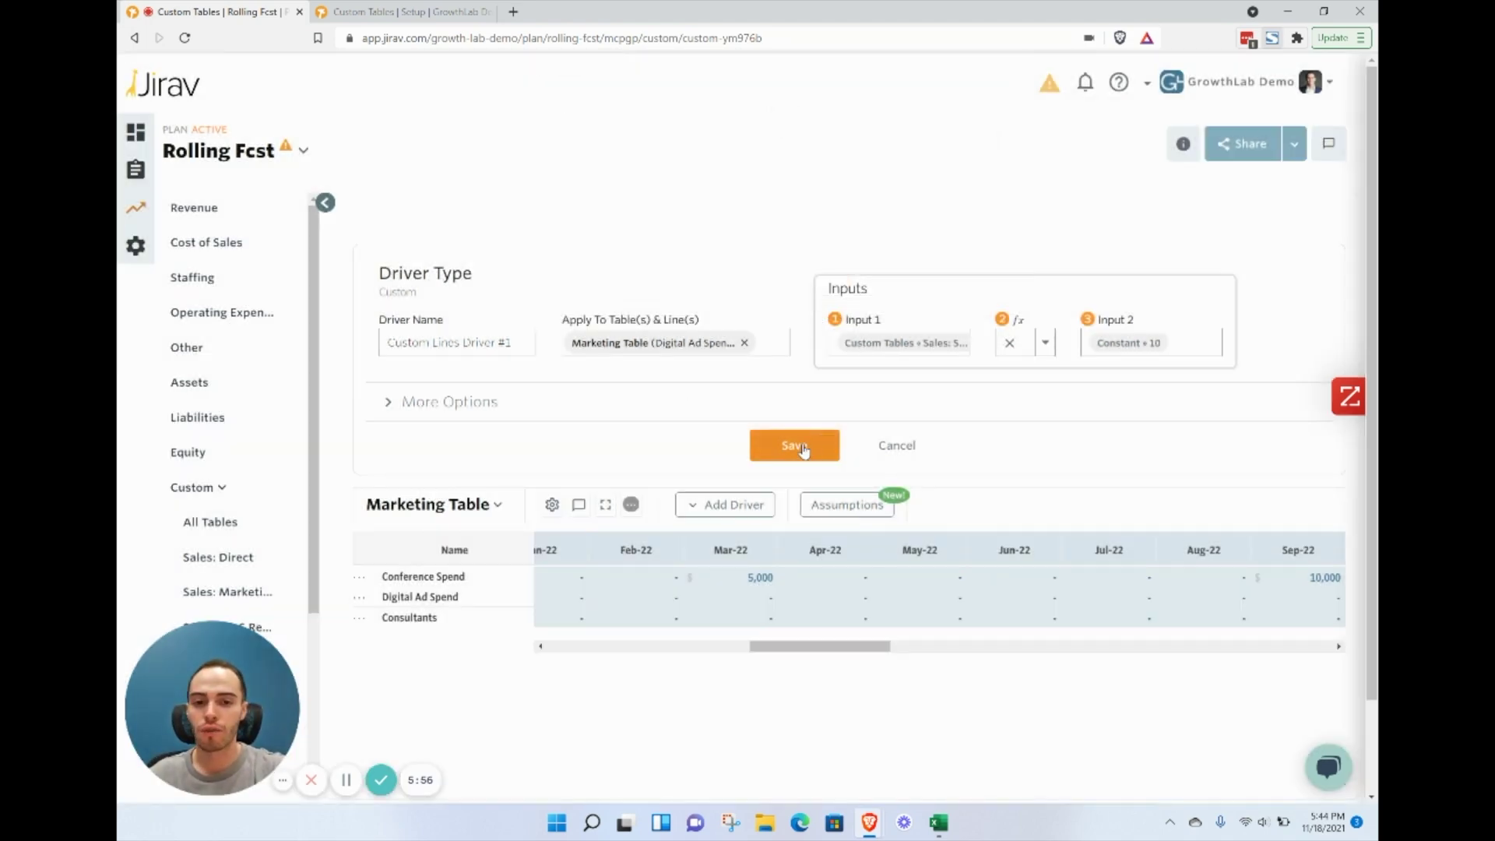
left_click(805, 449)
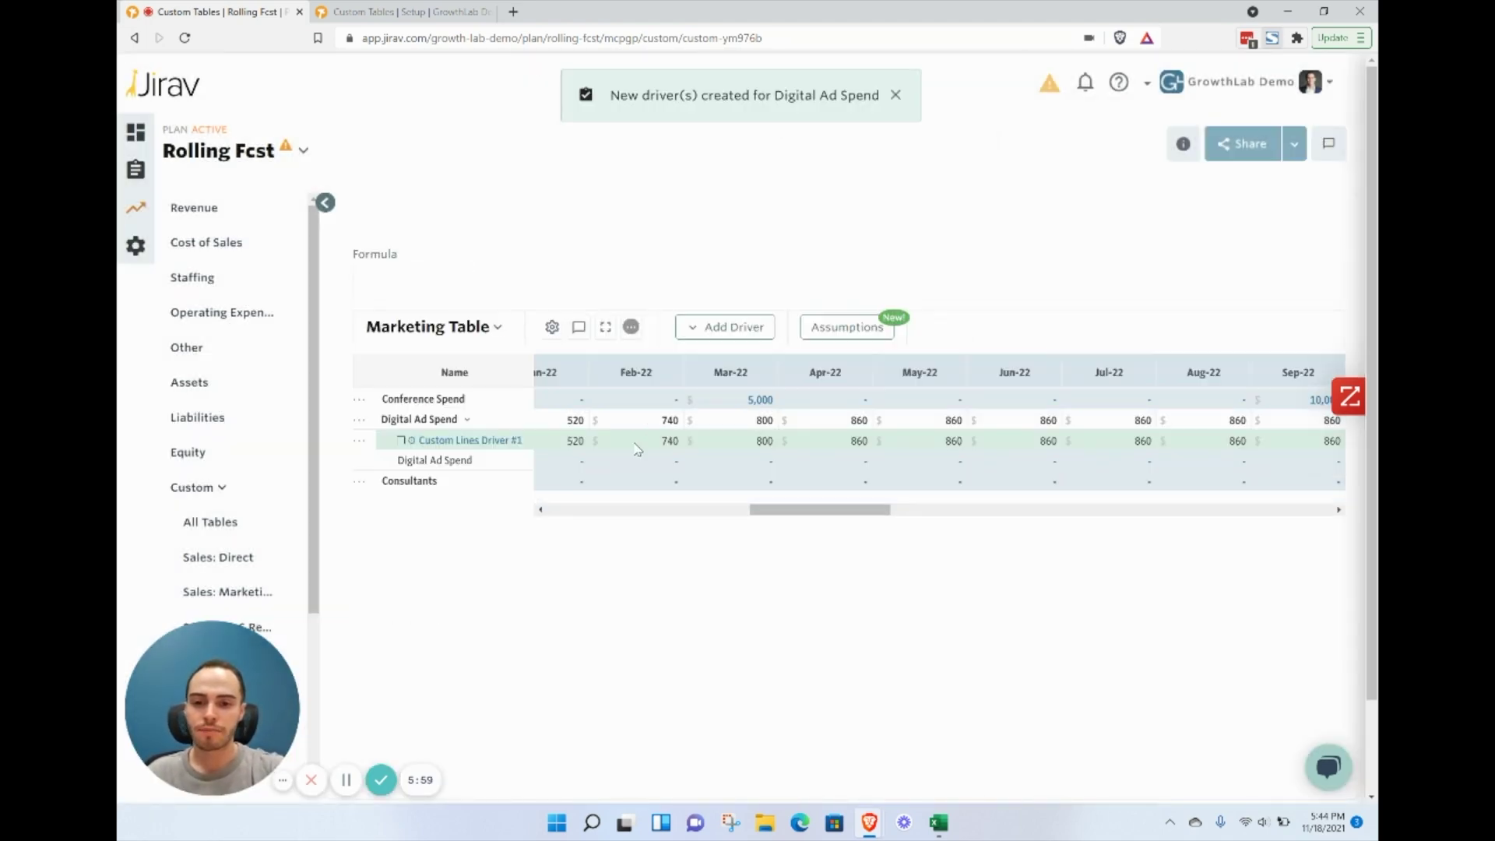
scroll(760, 468, "left", 1)
scroll(772, 479, "left", 2)
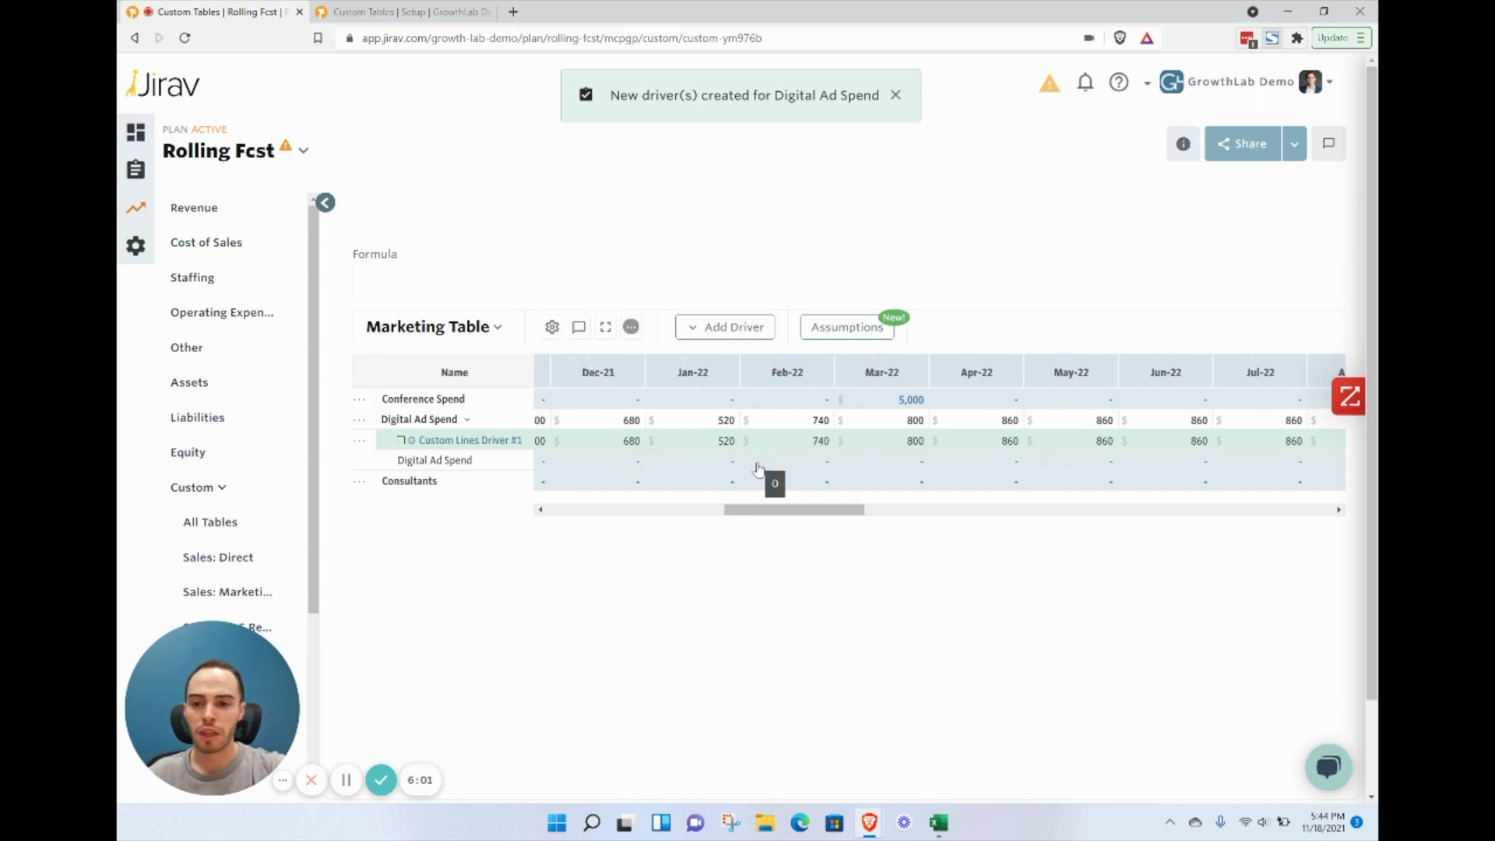
- Change the Digital Ad Spend driver's Input 2 constant to 1000000, save it, and collapse the row
left_click(466, 421)
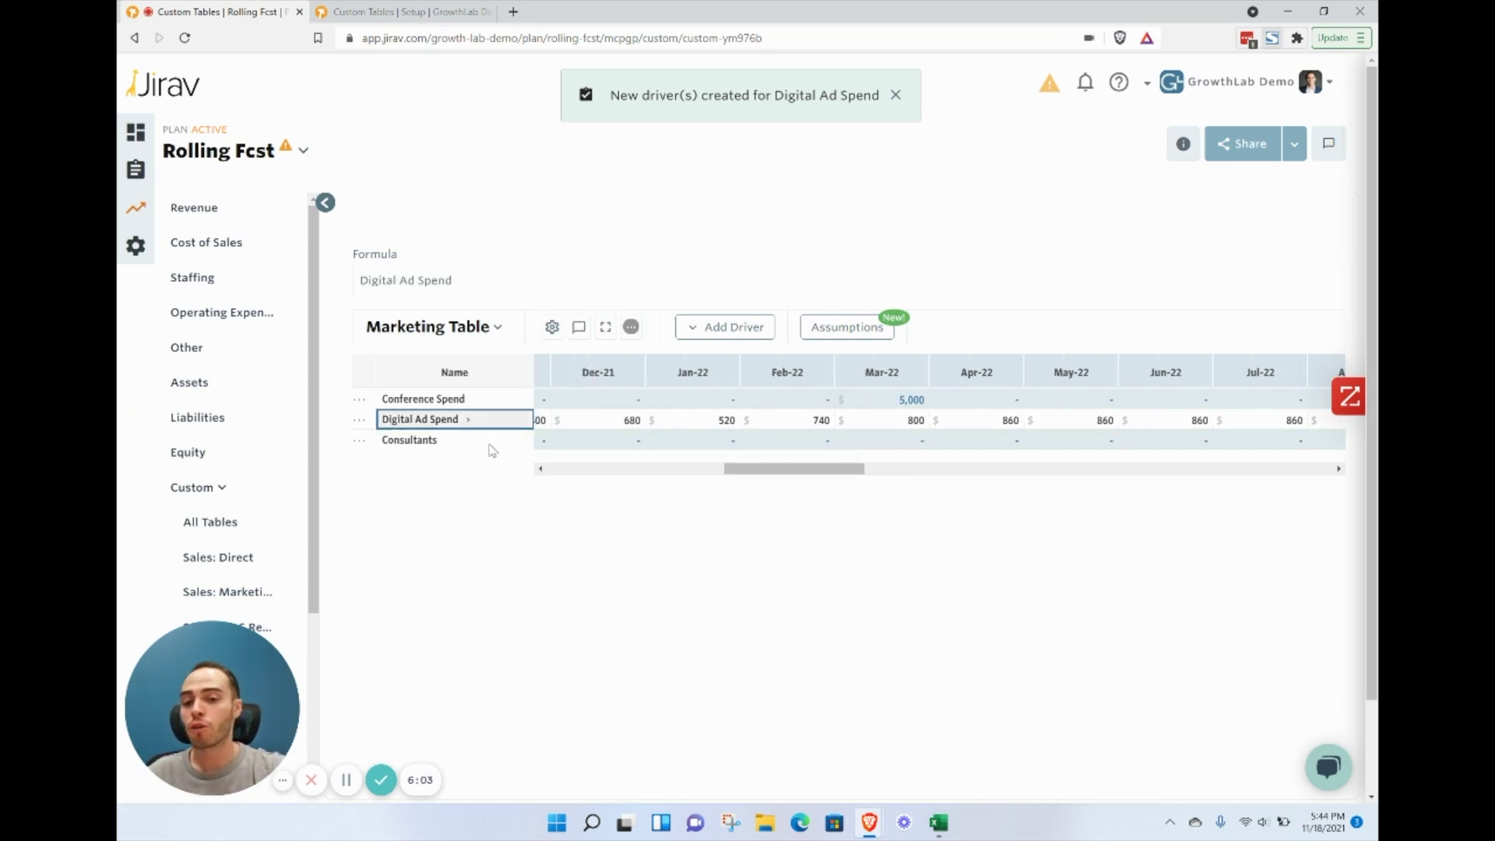
scroll(721, 429, "left", 1)
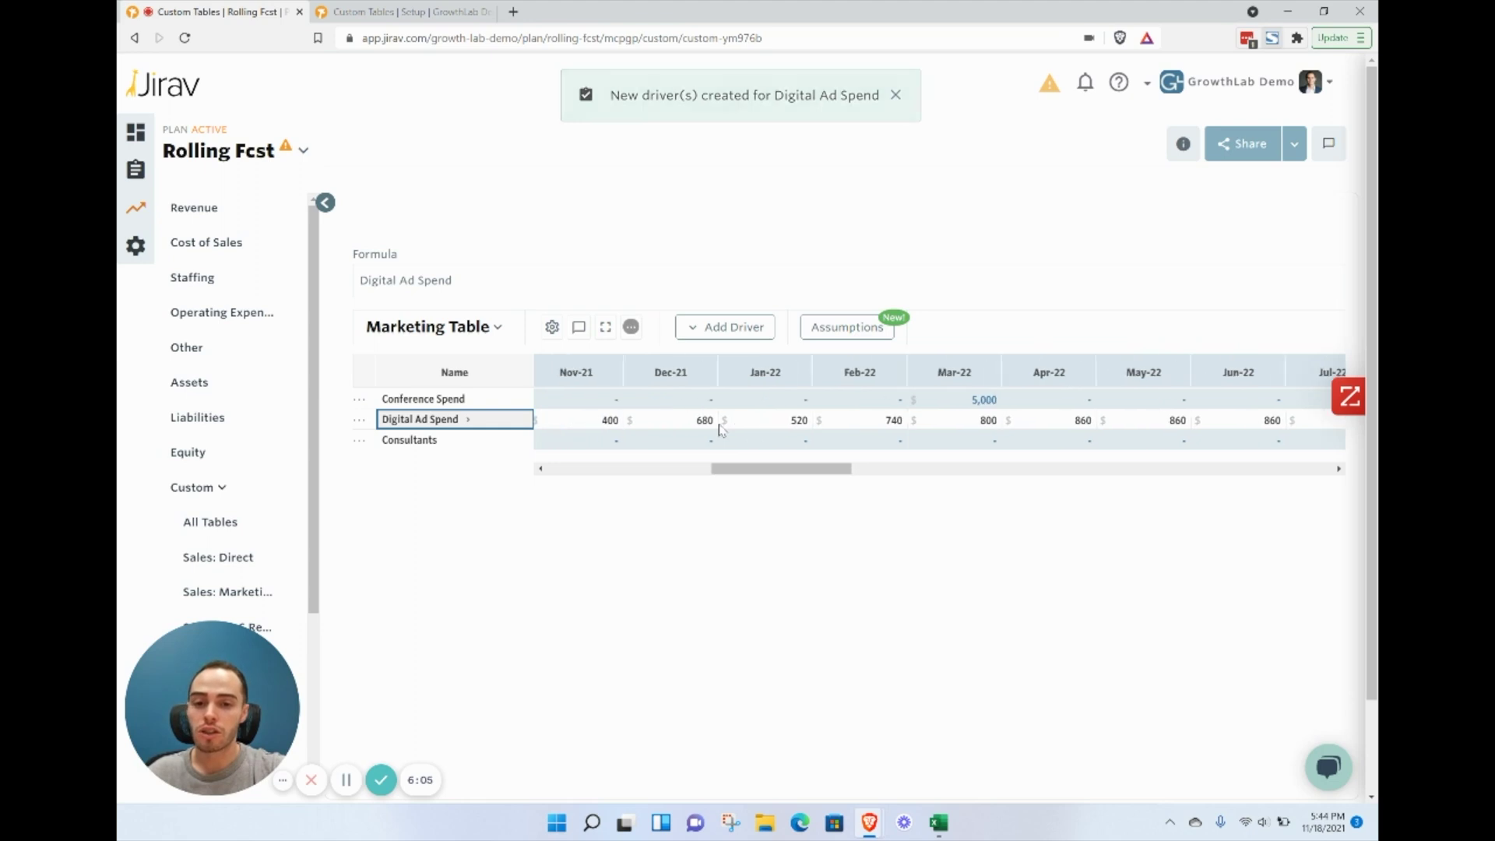
scroll(722, 430, "left", 1)
key("Right")
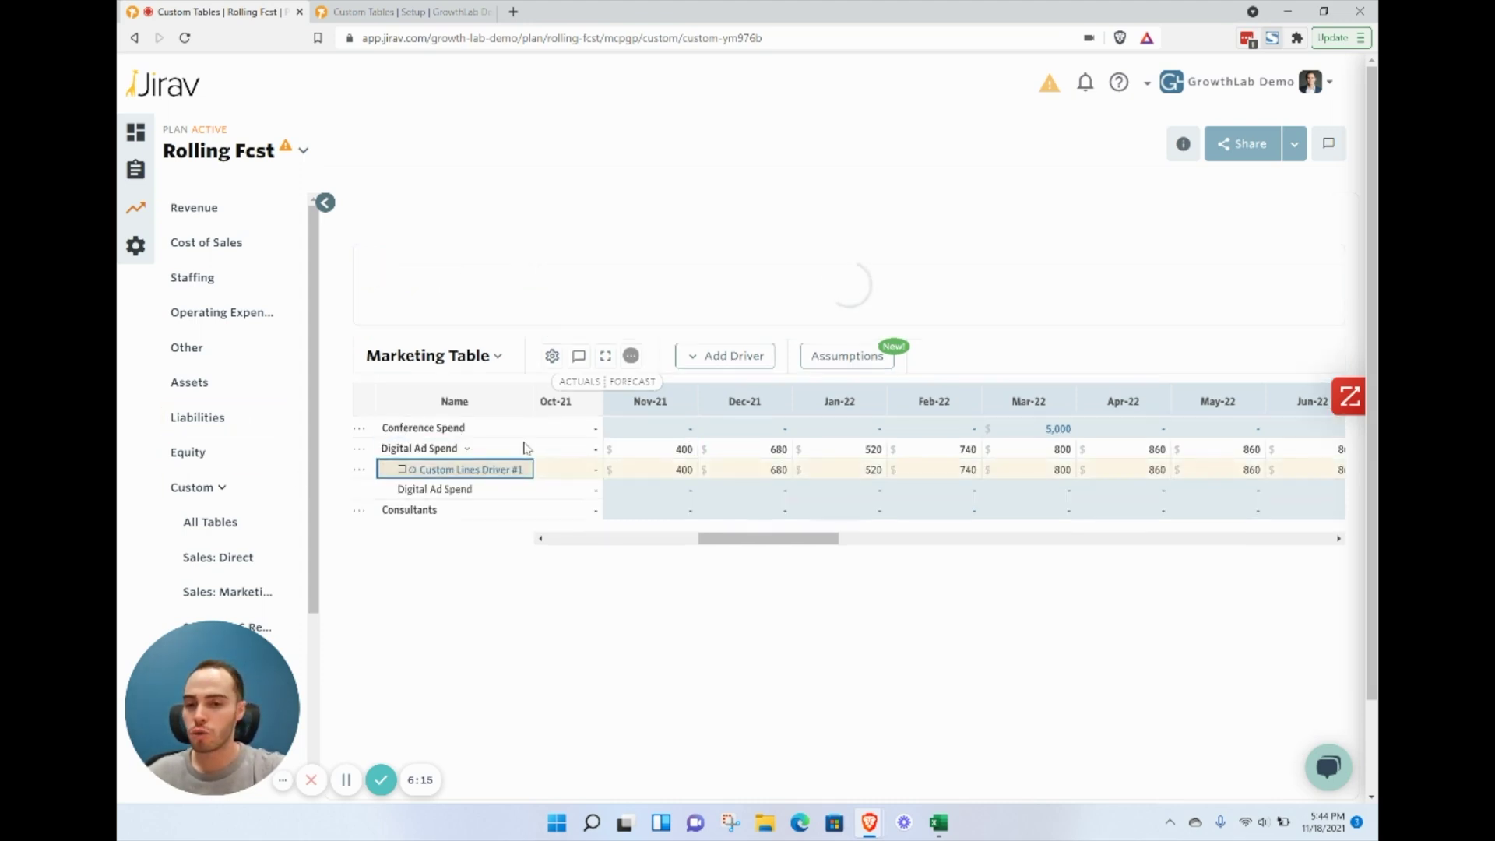
left_click(1122, 362)
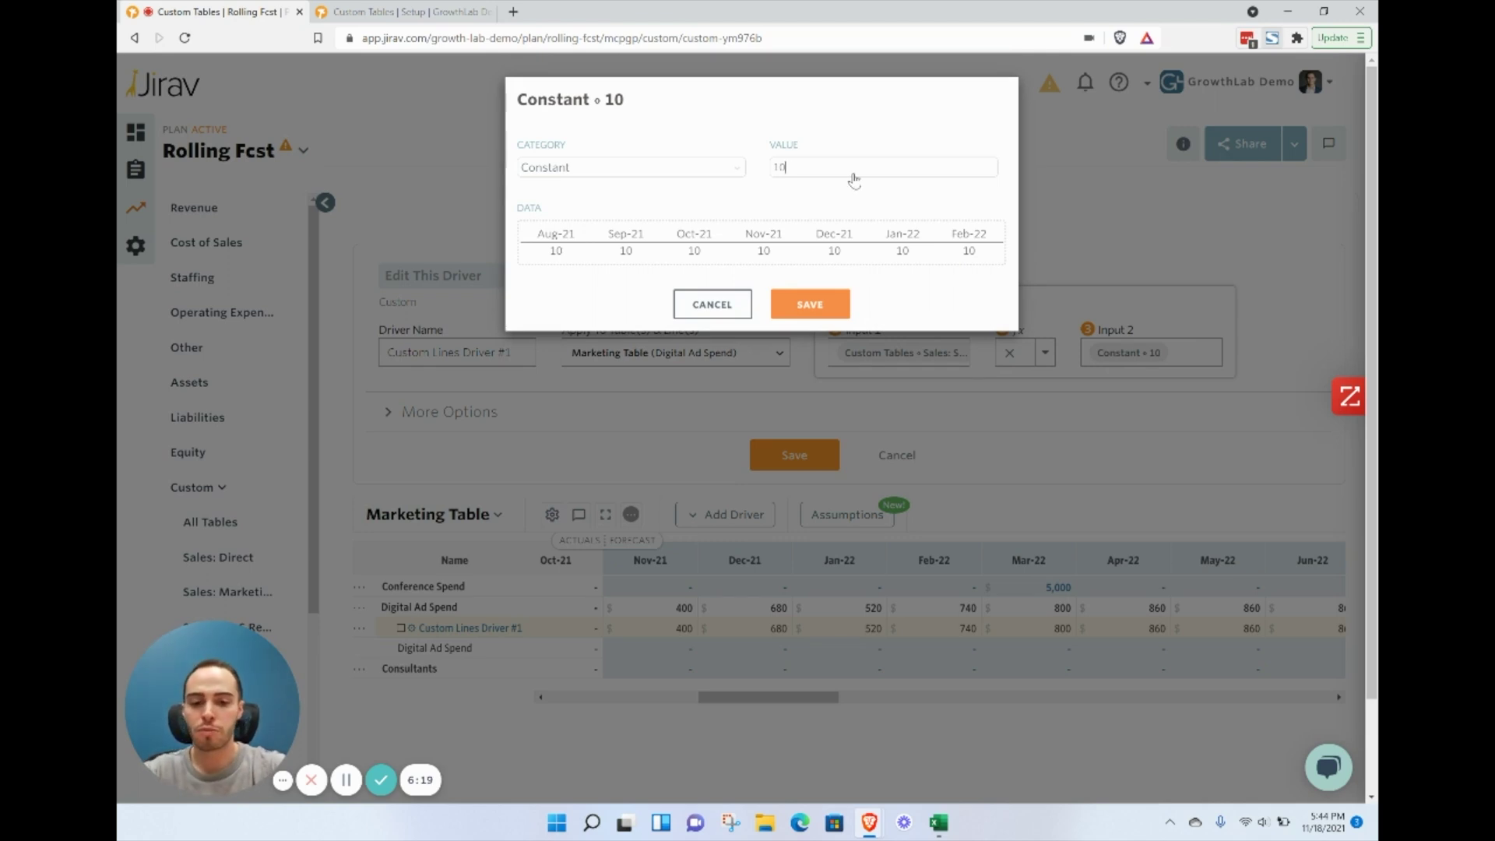
type("0000")
left_click(834, 204)
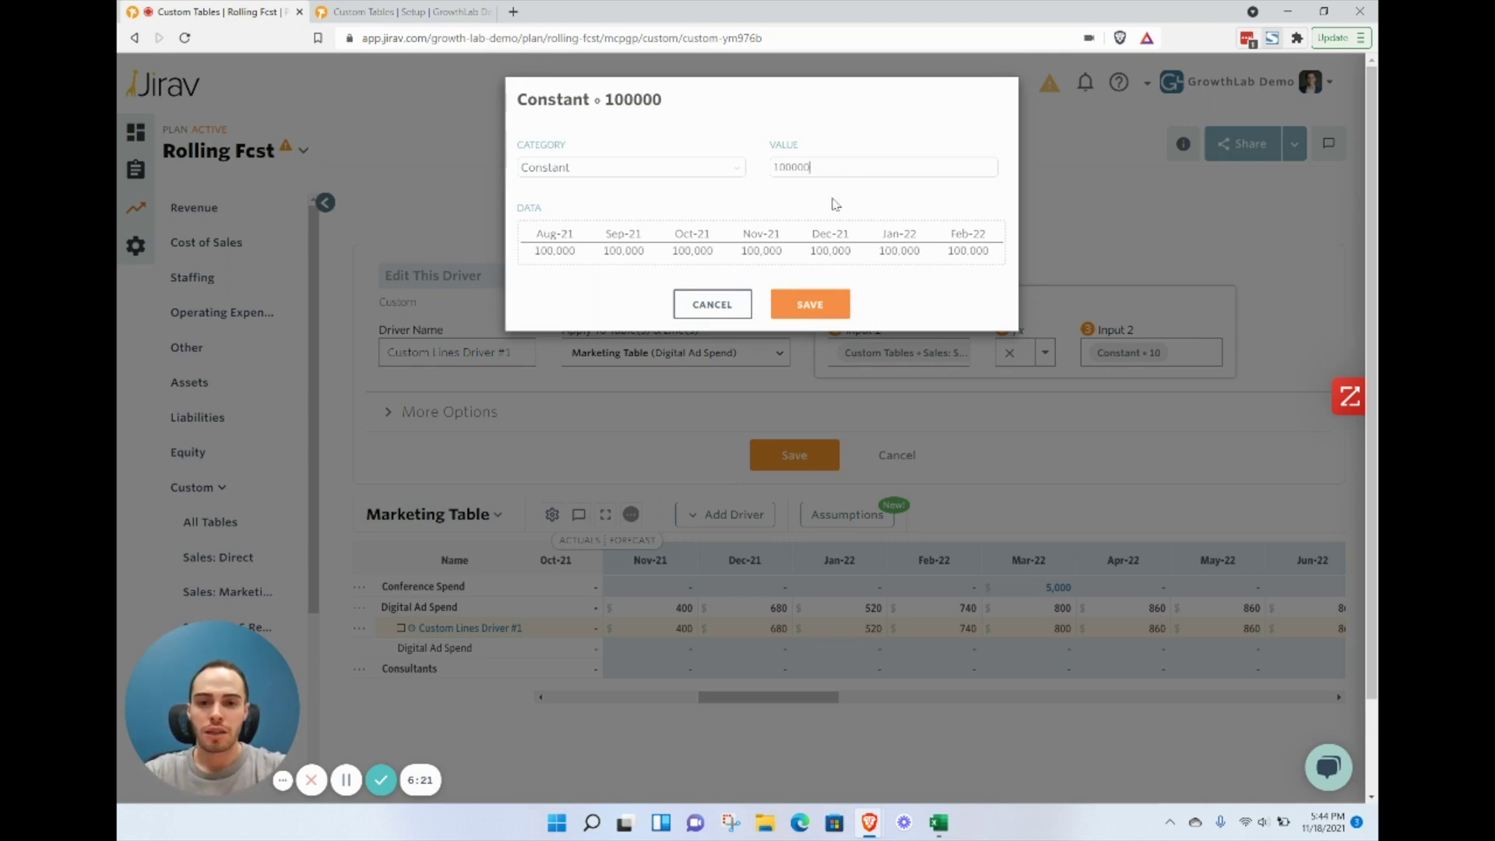
type("0")
left_click(811, 306)
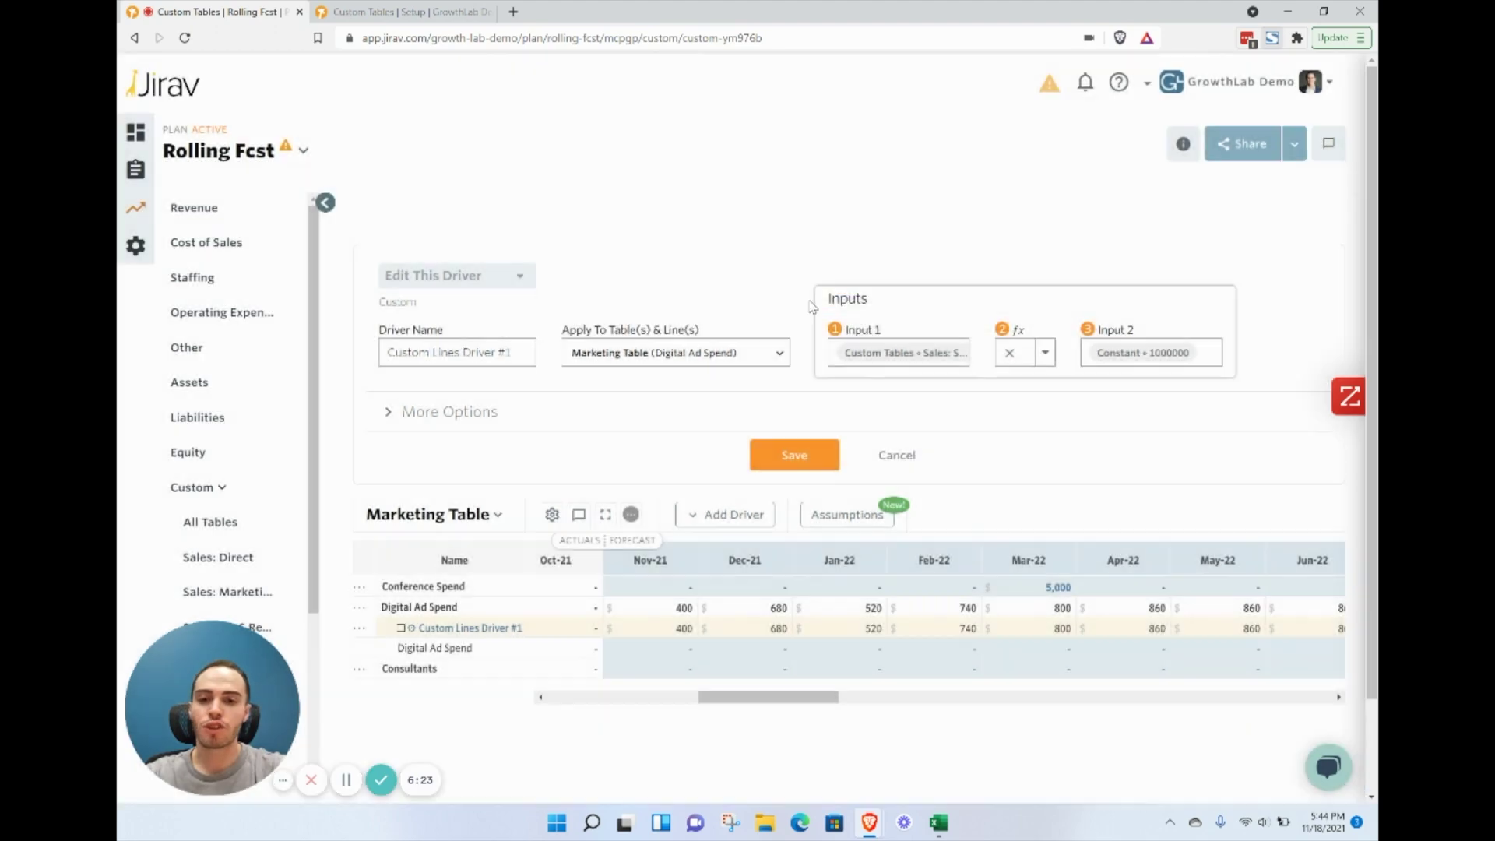
left_click(824, 458)
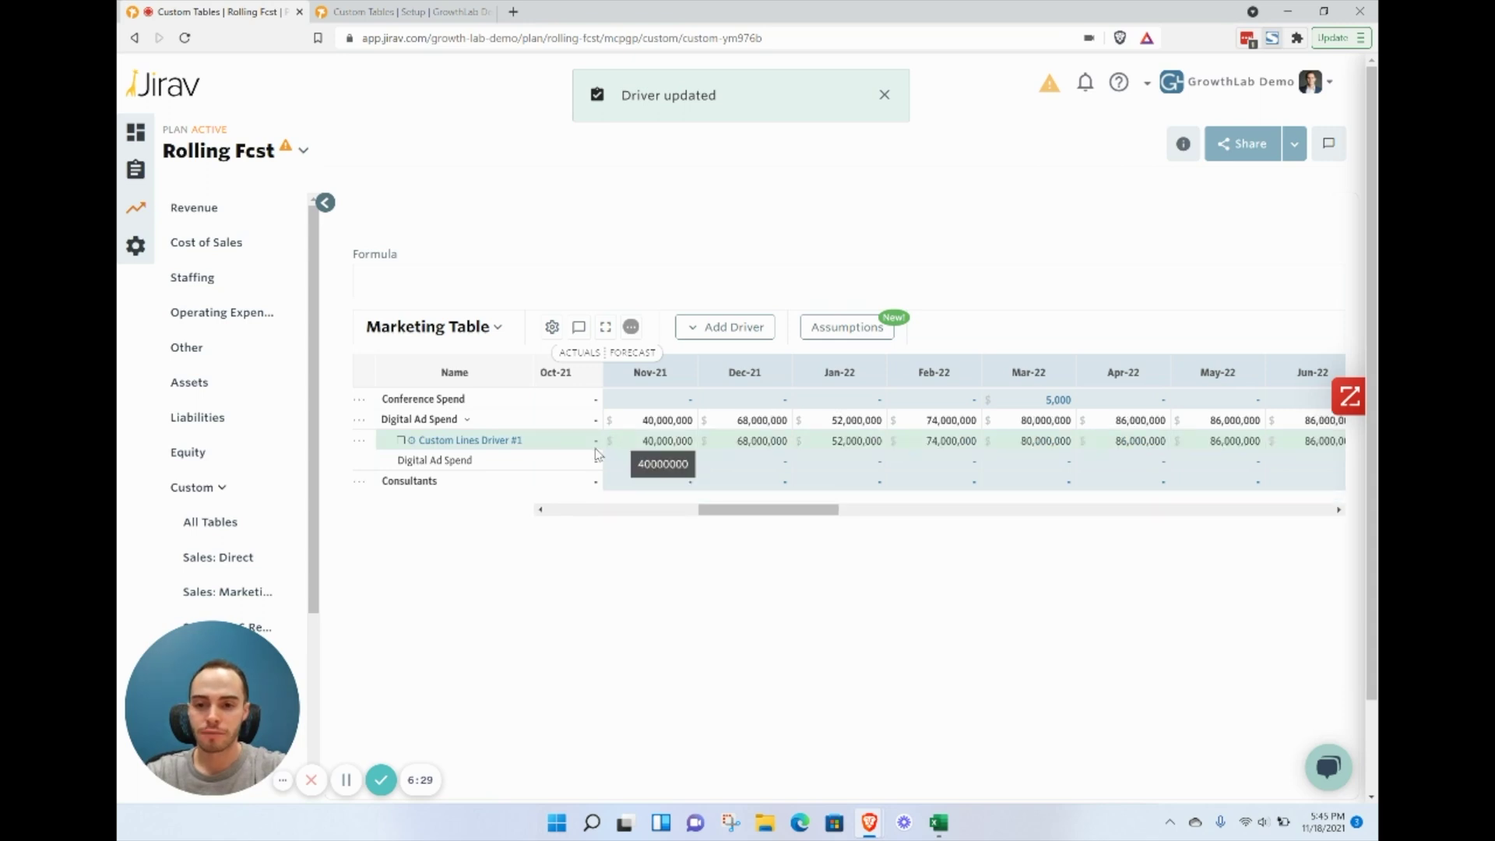
left_click(469, 429)
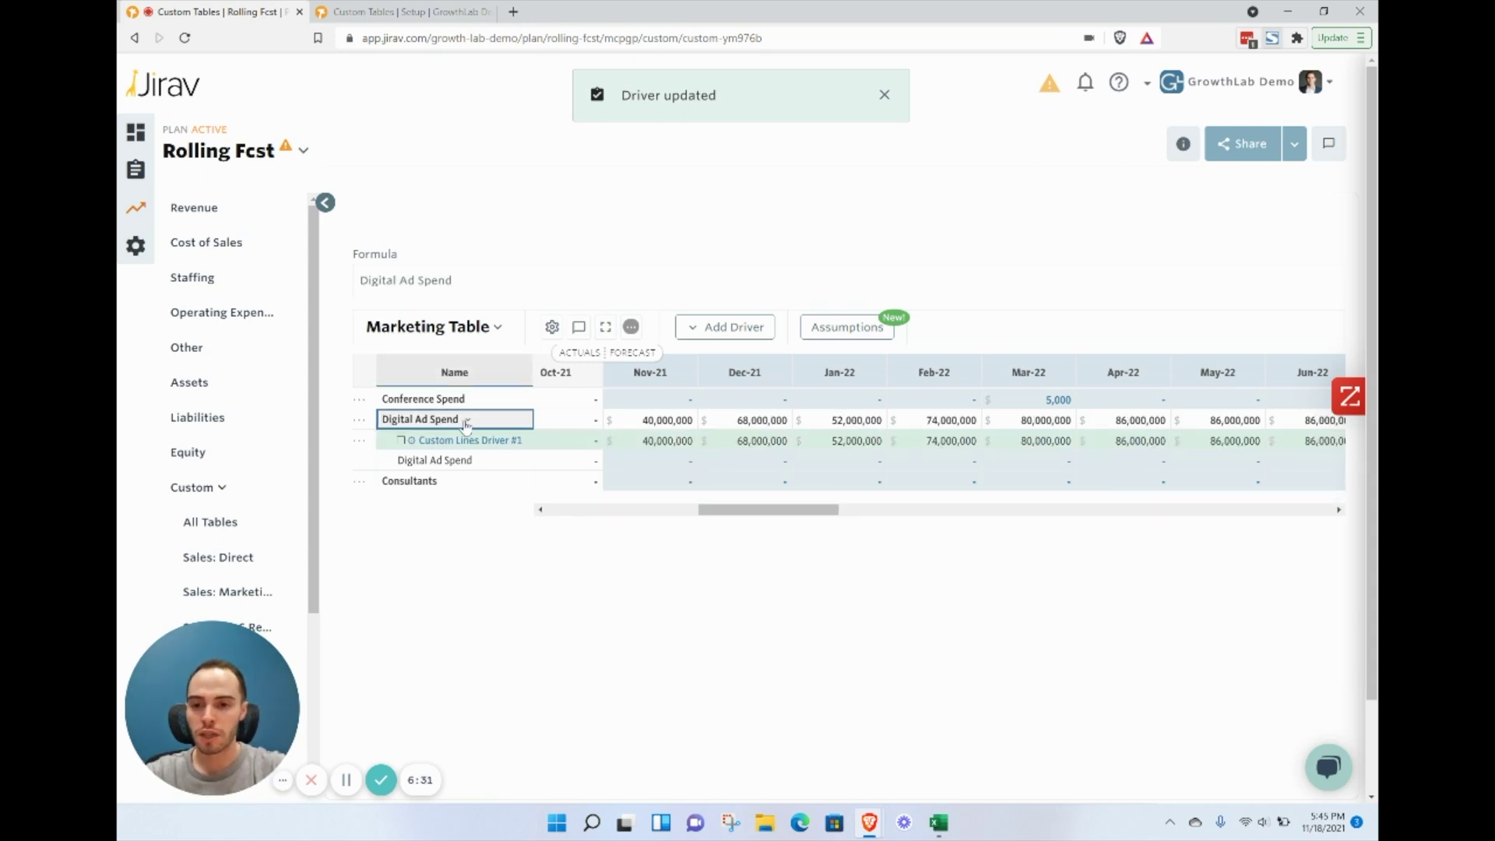
left_click(465, 423)
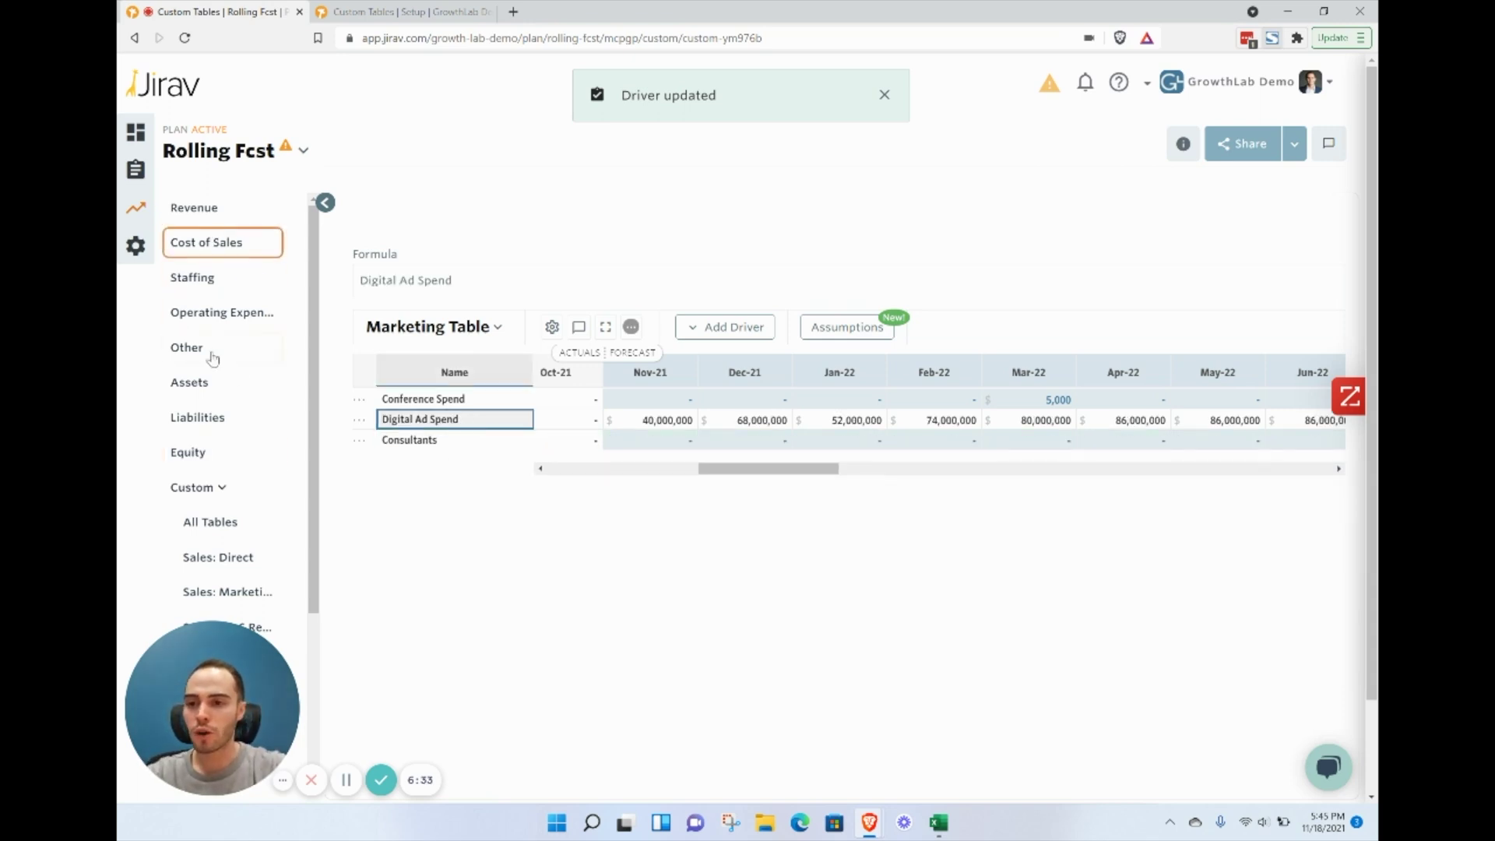
- Return to Operating Expenses, expand Marketing and Sales Expenses, and select the Advertising account
left_click(216, 314)
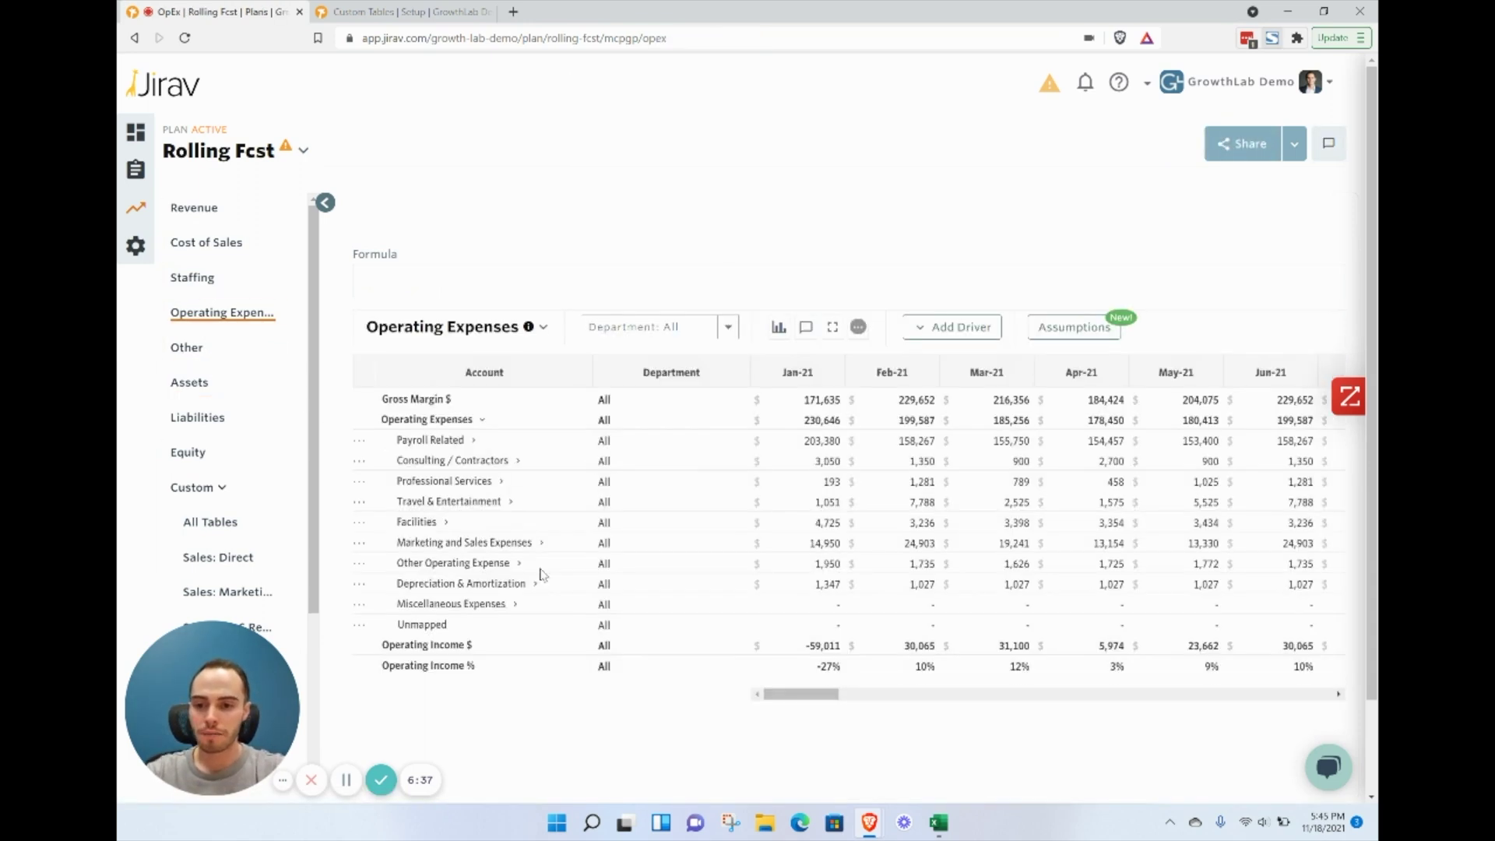
left_click(541, 543)
left_click(995, 542)
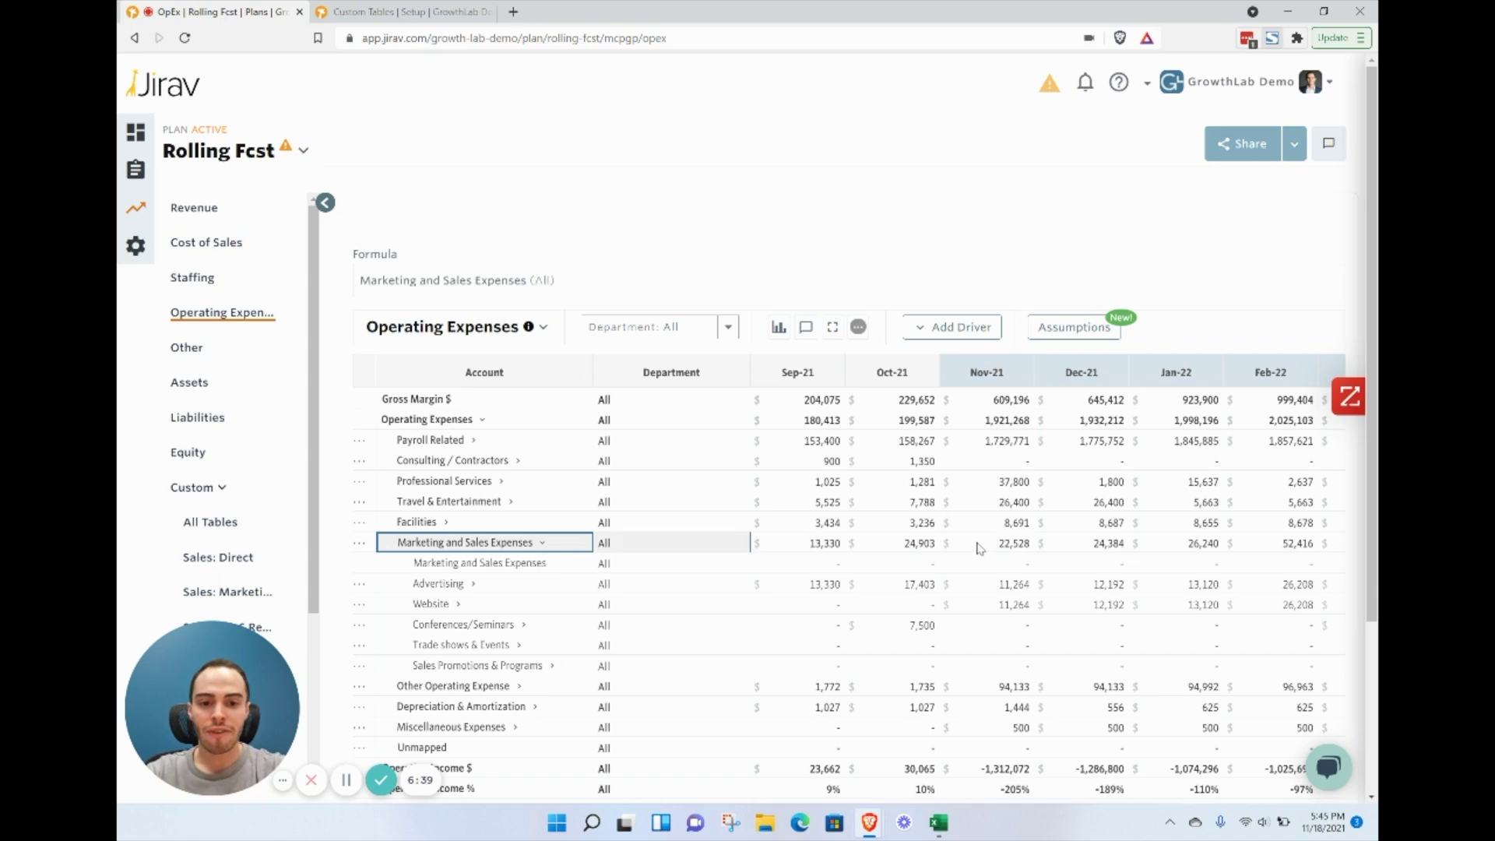
scroll(964, 569, "down", 1)
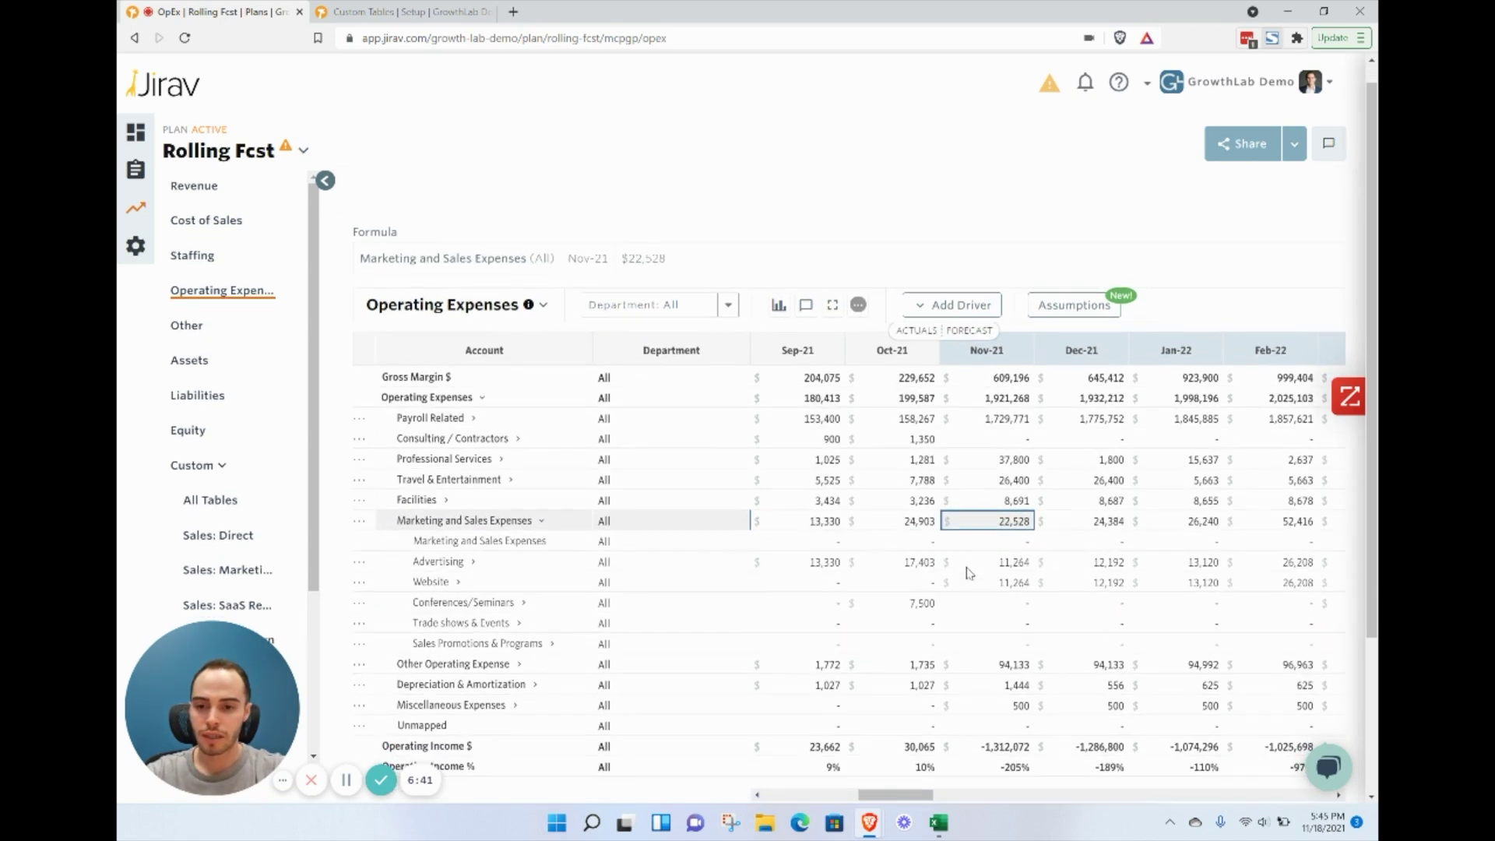
left_click(360, 521)
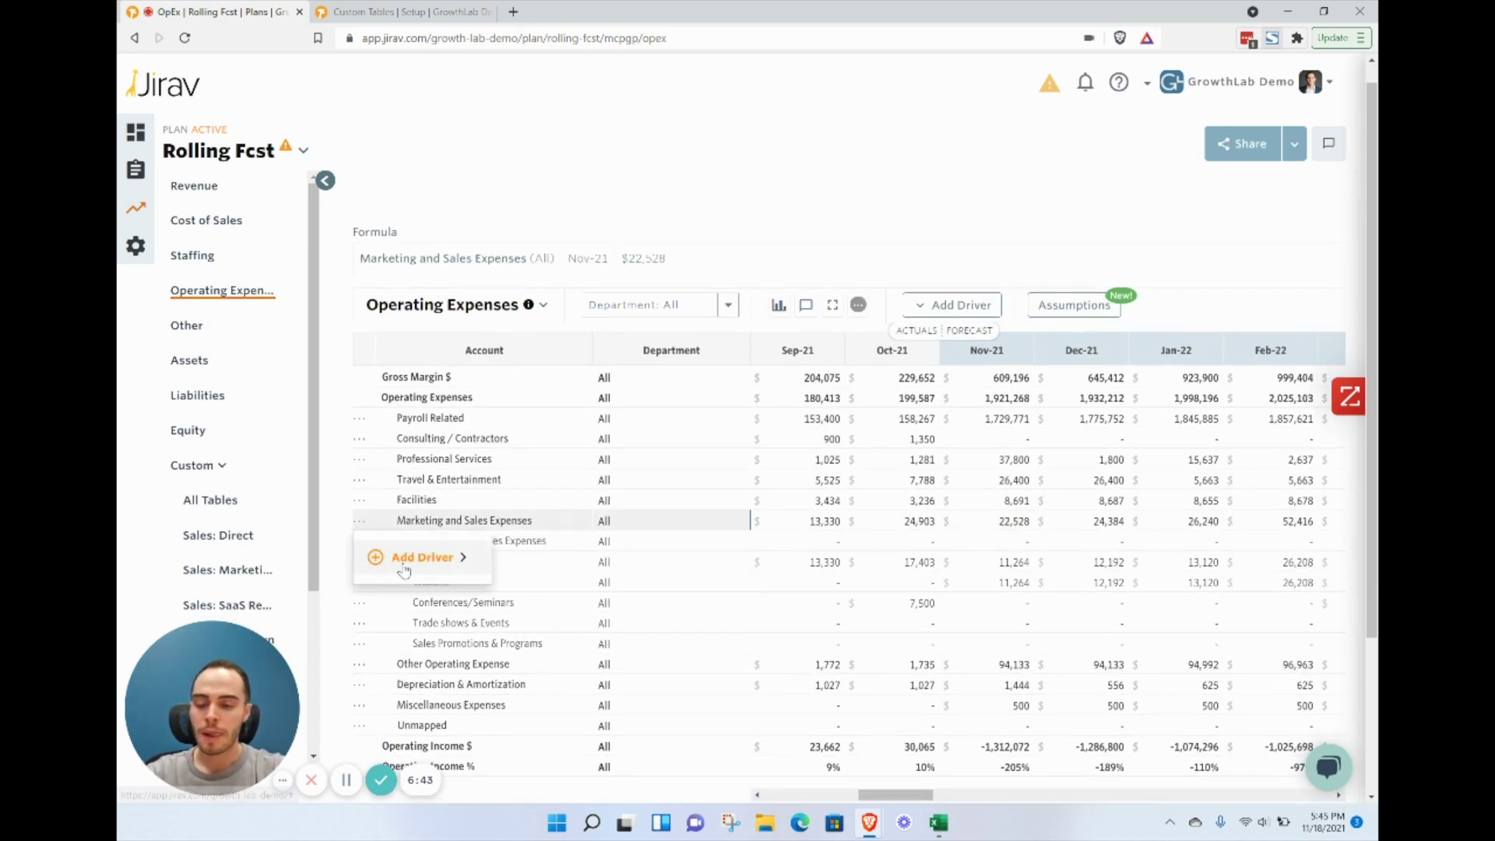
left_click(487, 622)
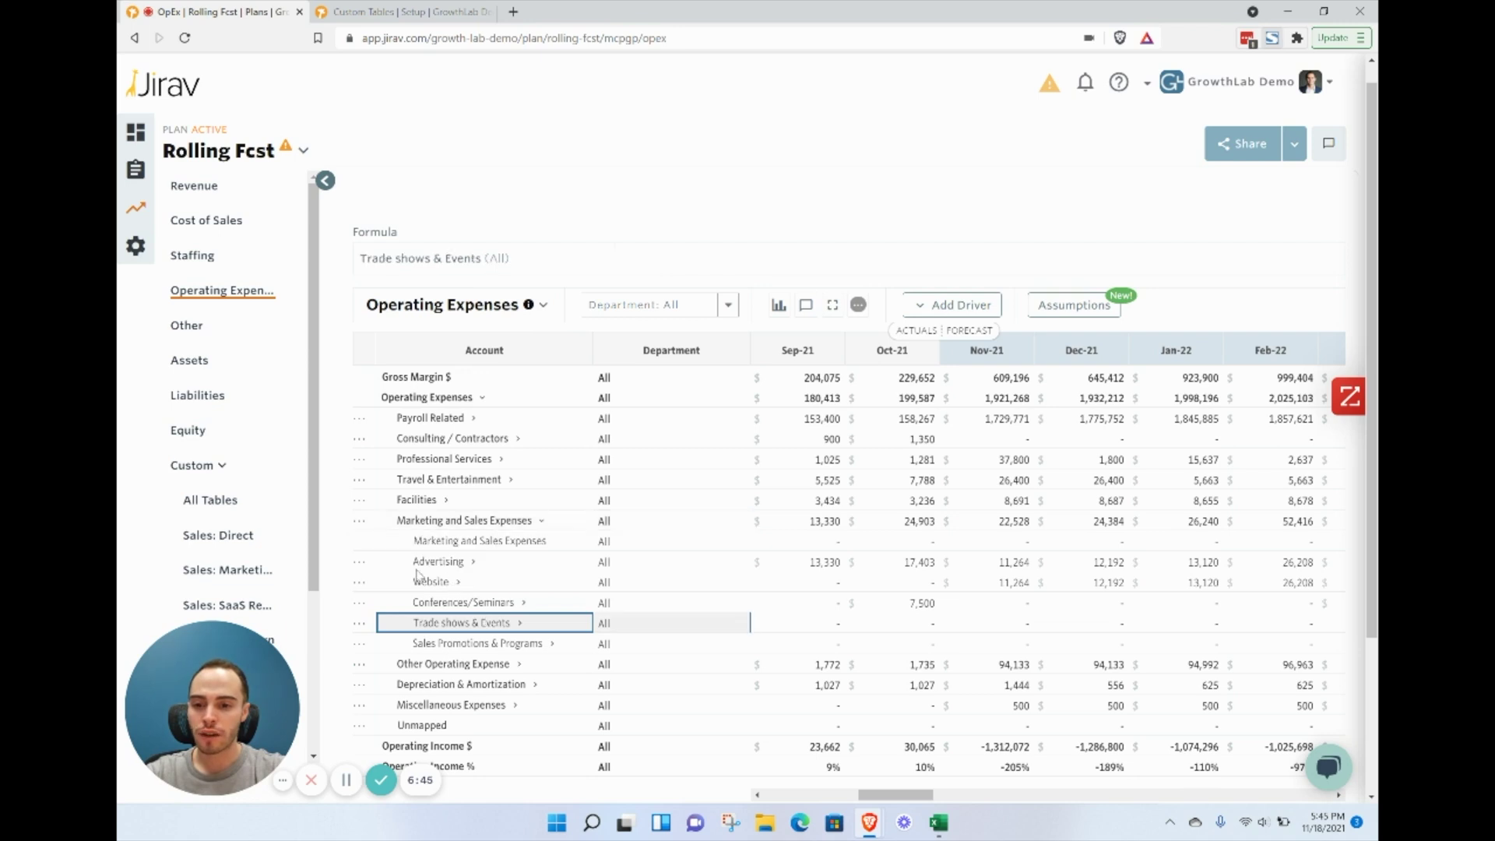
left_click(467, 563)
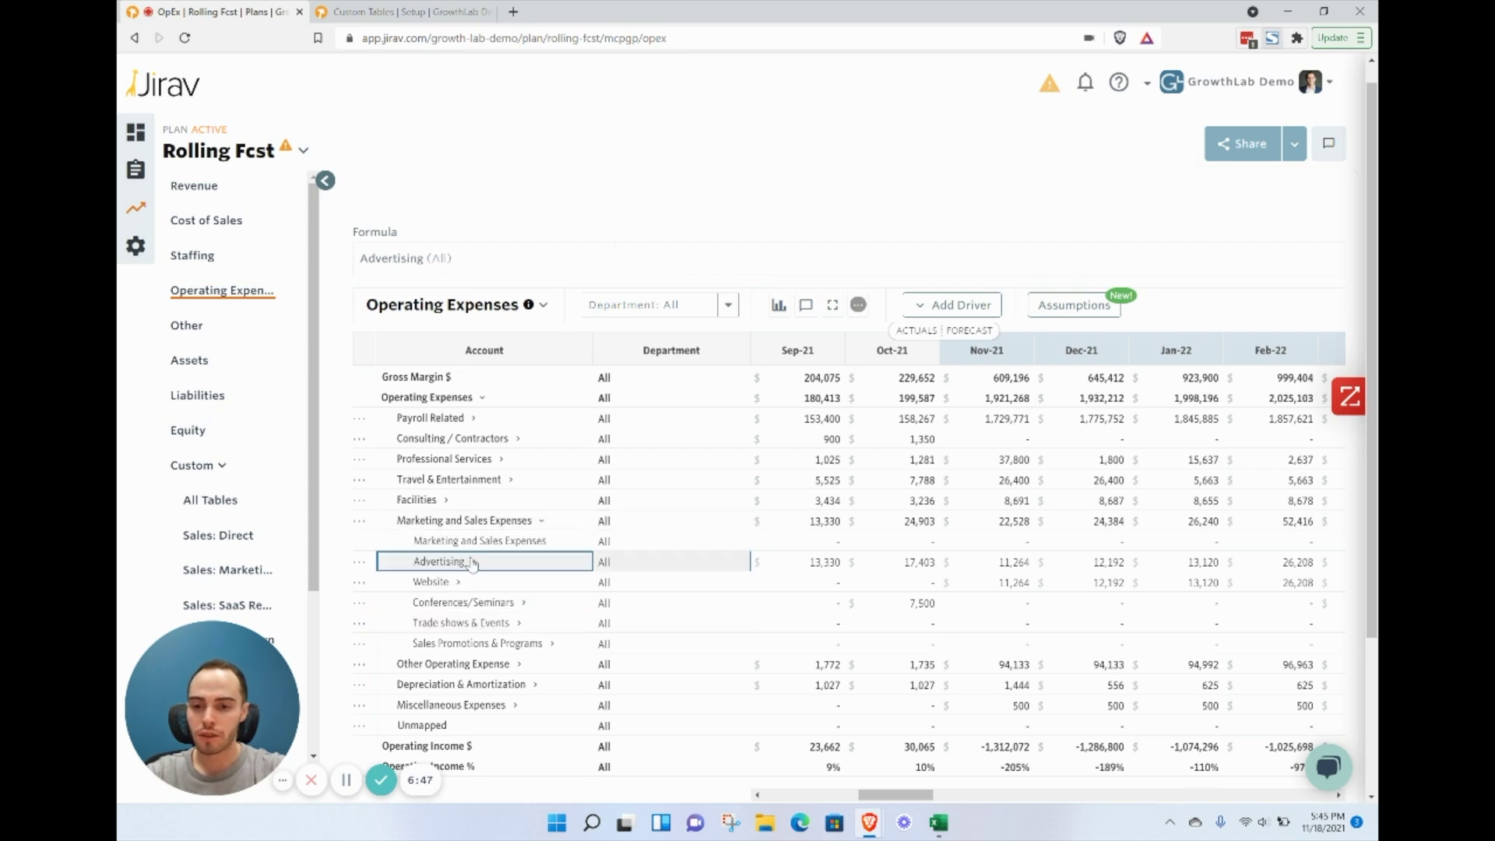
left_click(472, 563)
- Add a Custom driver on Advertising (Sales & Marketing) with Input 1 from the Marketing Table's Digital Ad Spend line, and save it
left_click(359, 581)
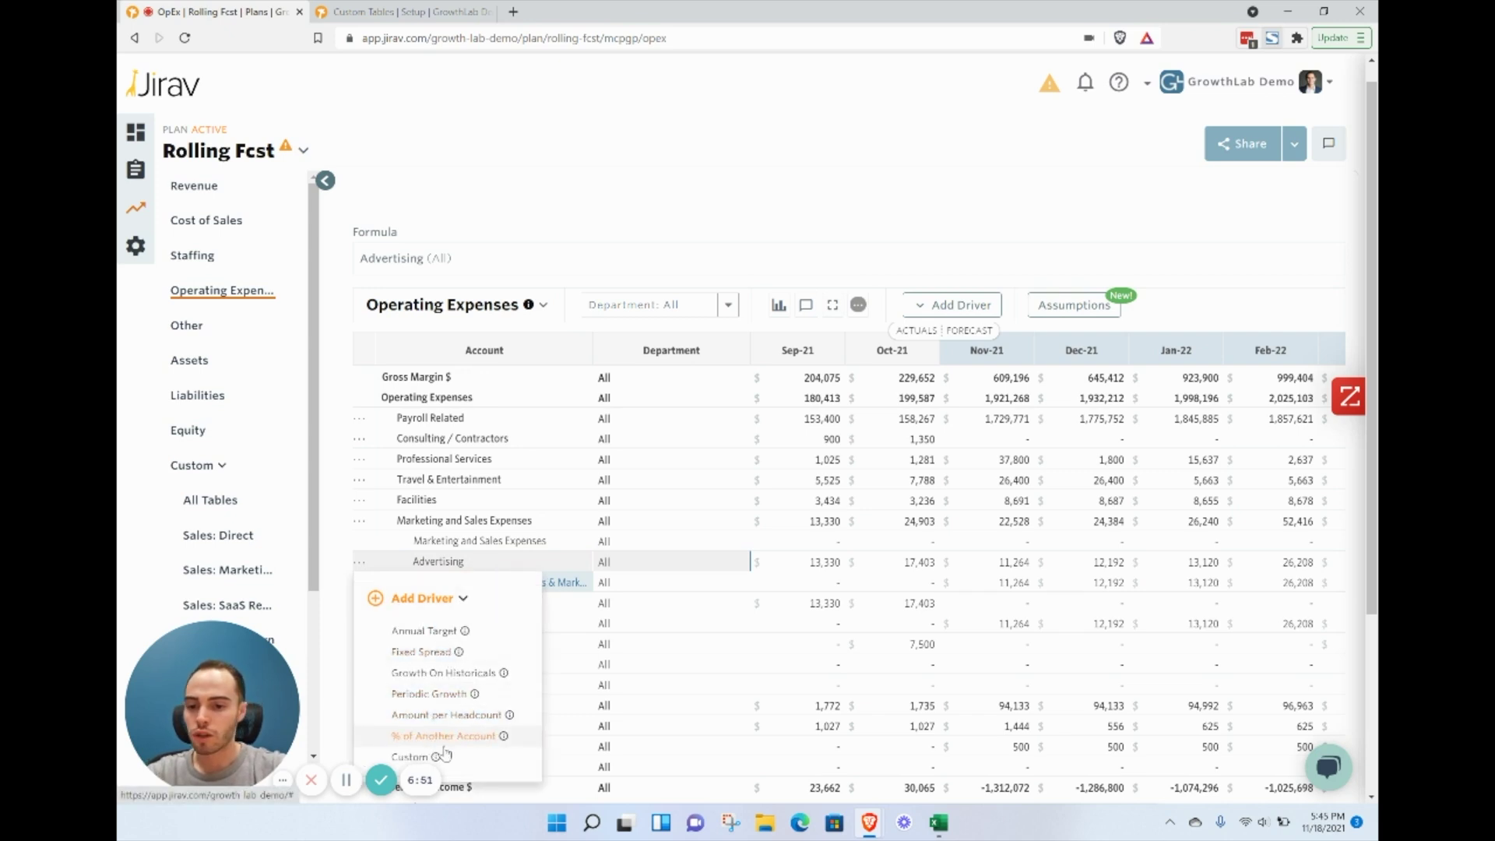
left_click(432, 758)
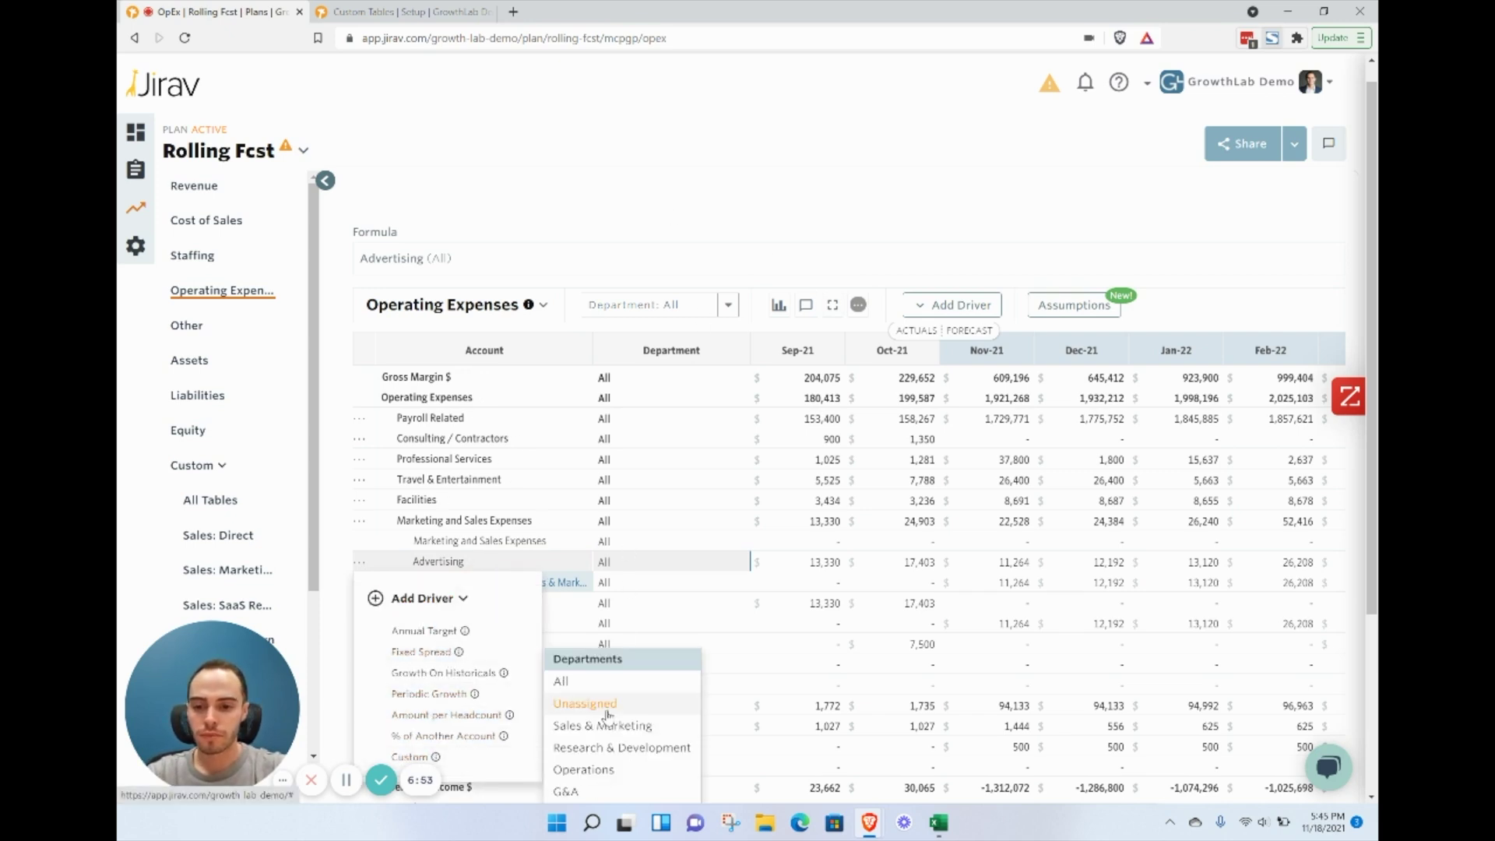
left_click(631, 730)
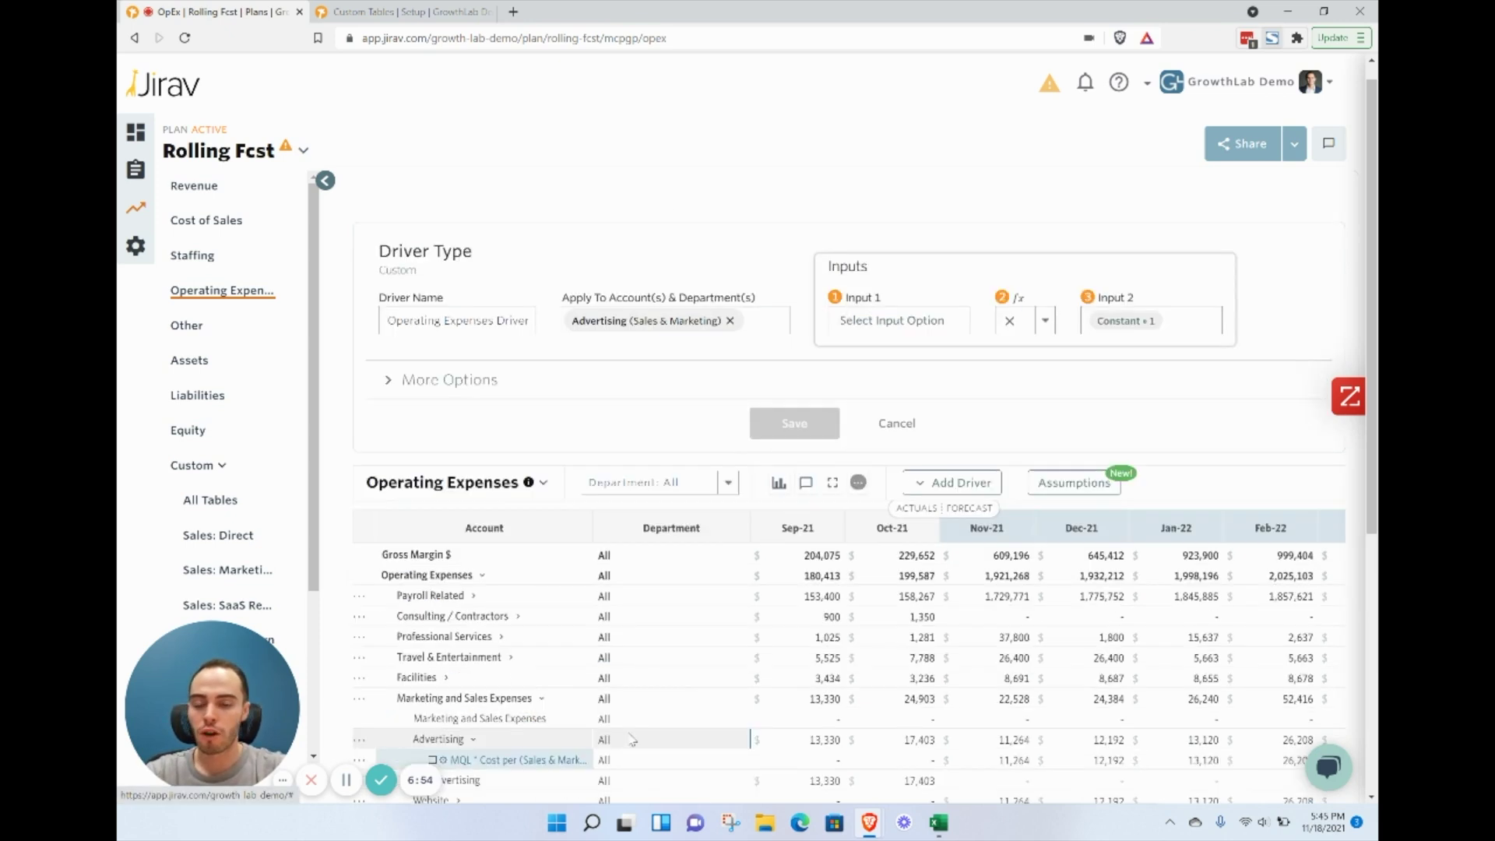
left_click(853, 324)
left_click(571, 173)
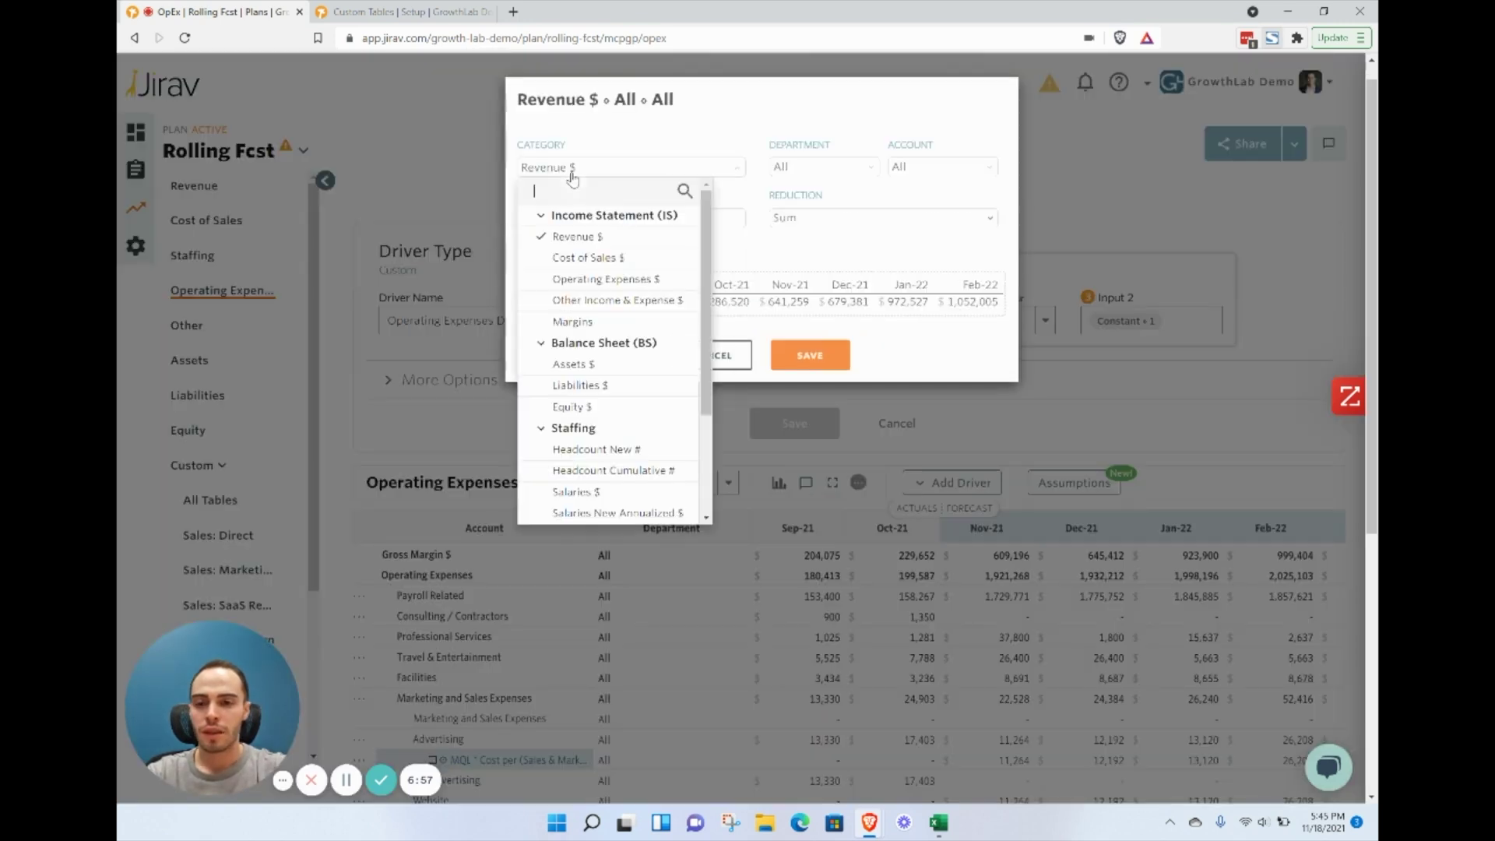
scroll(574, 448, "down", 3)
left_click(617, 386)
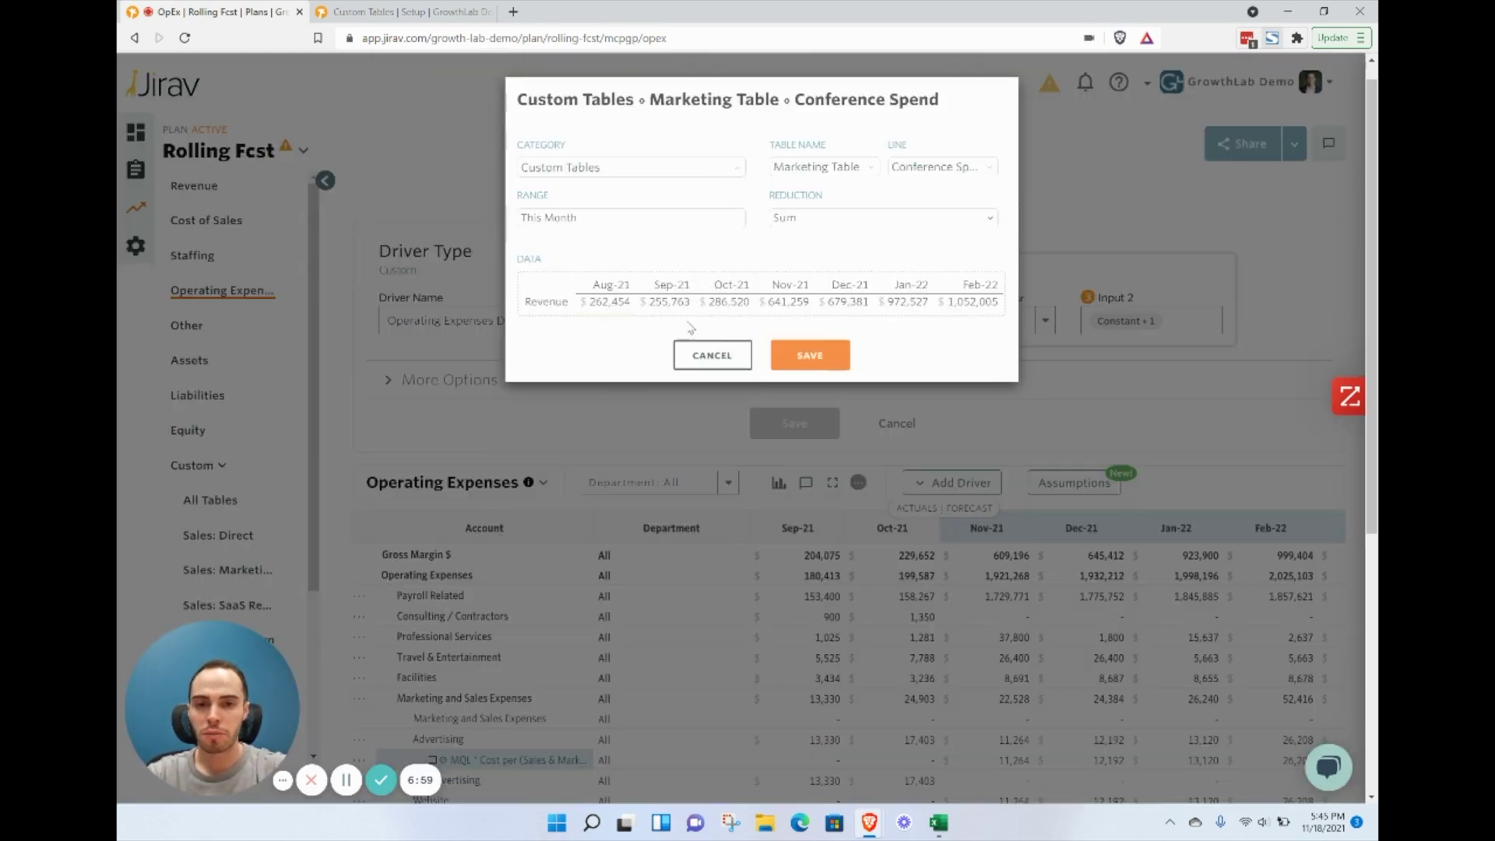
left_click(945, 173)
left_click(958, 211)
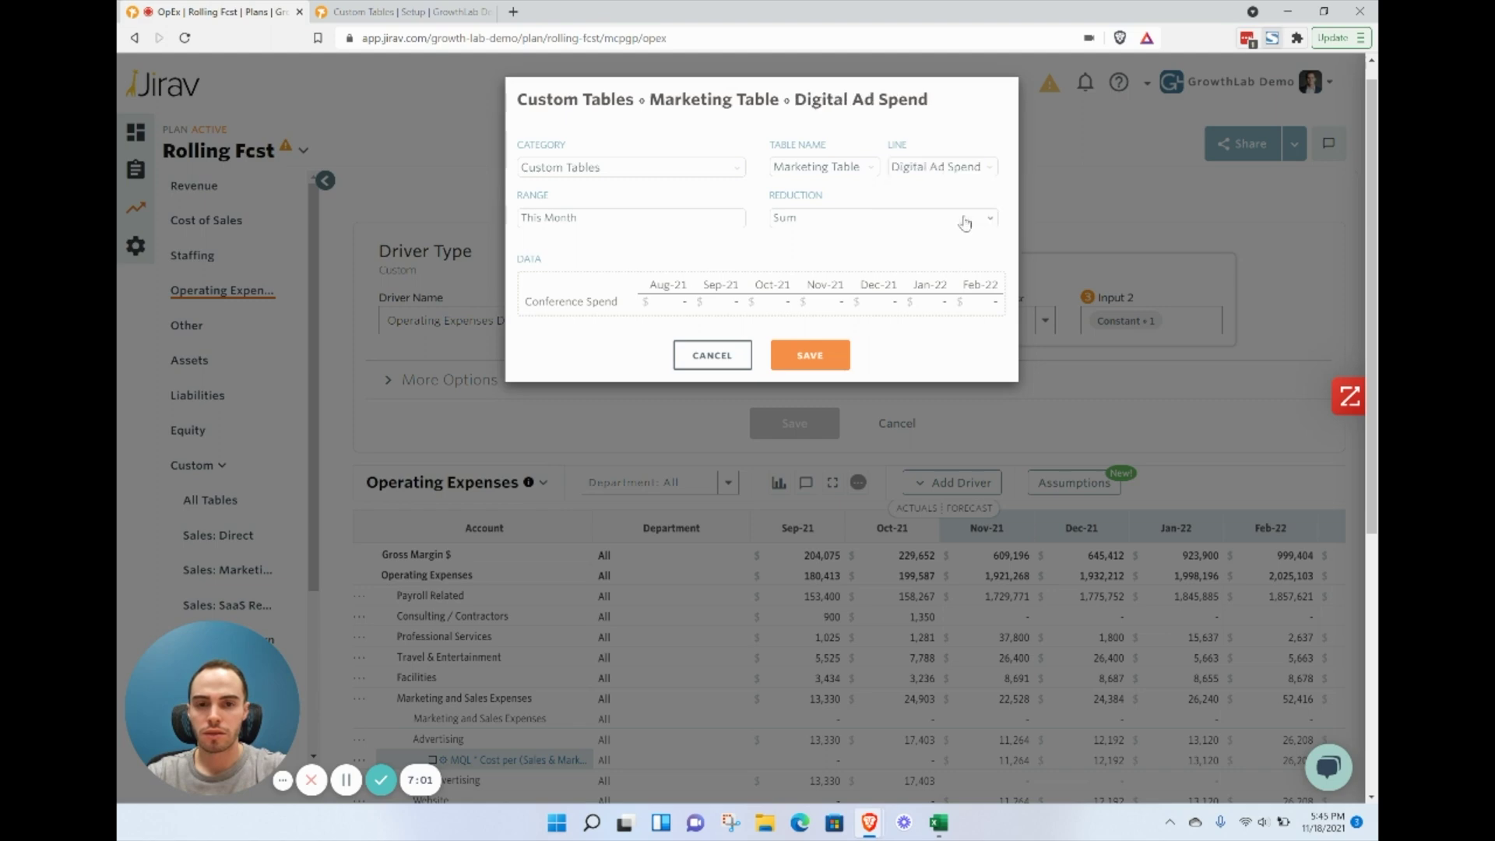
left_click(831, 357)
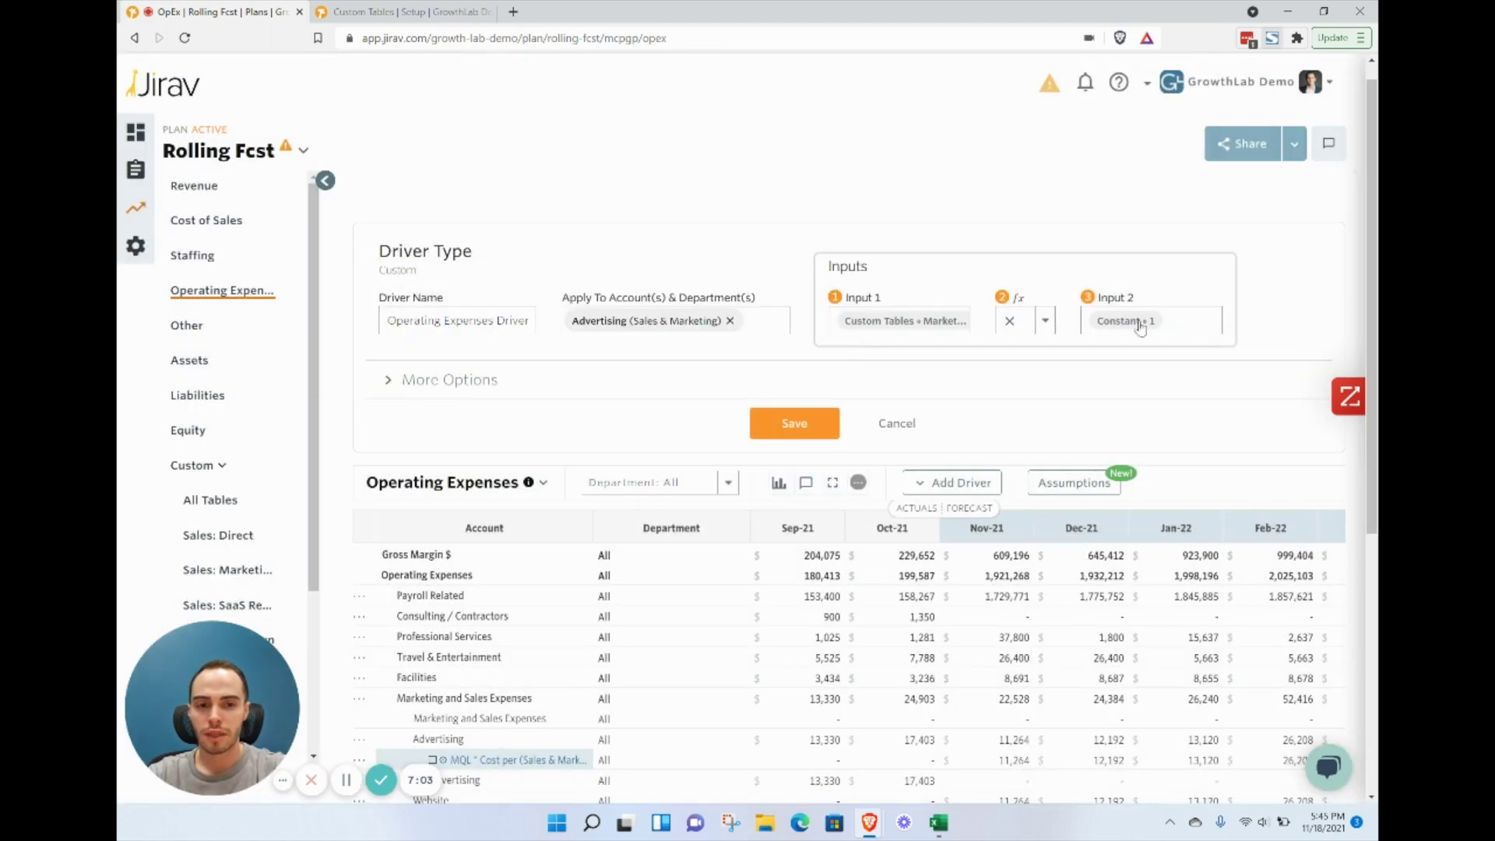
left_click(783, 416)
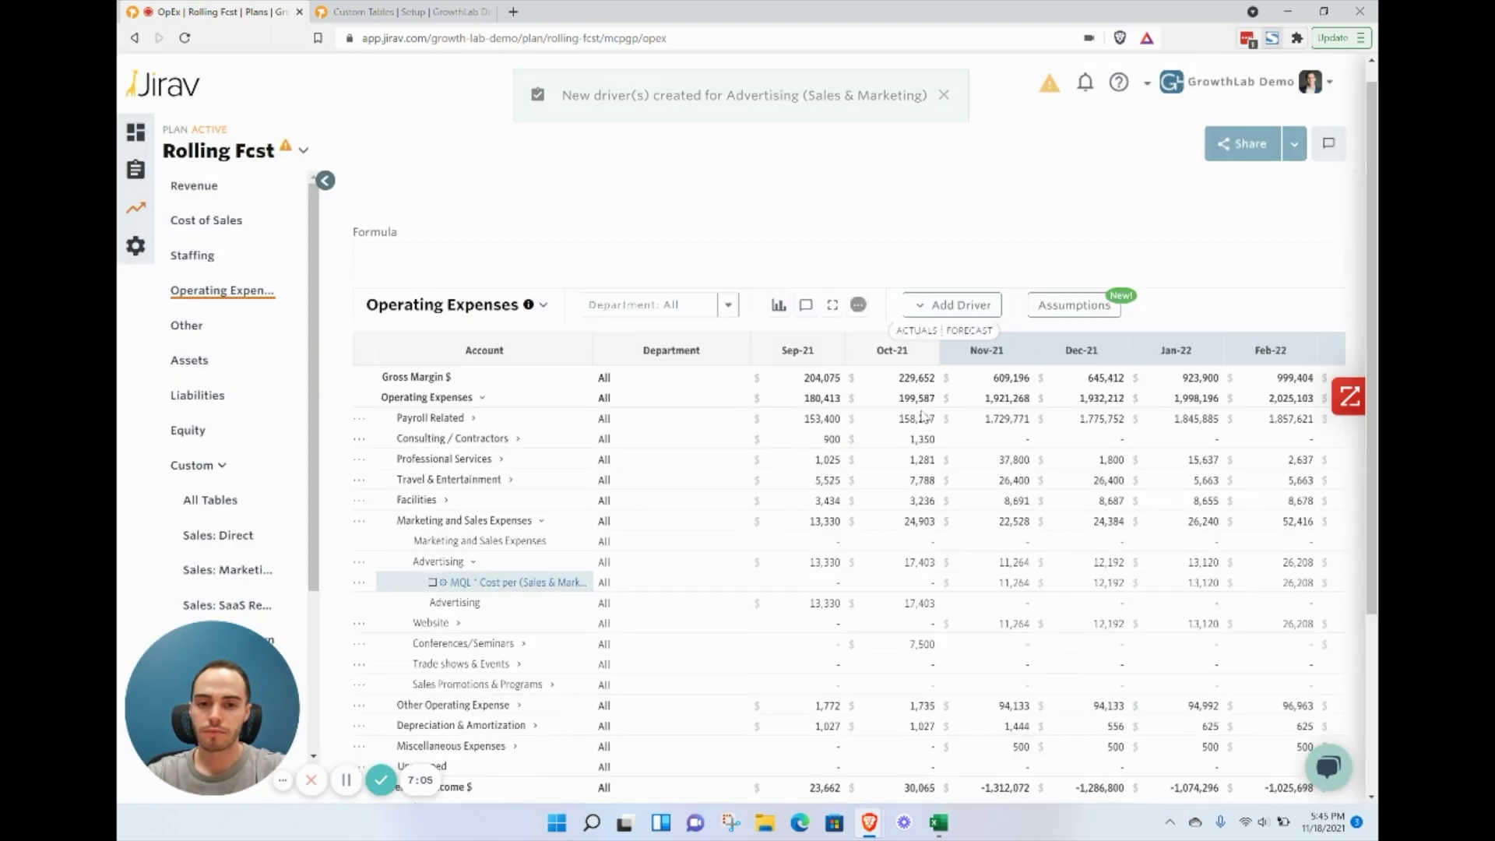
scroll(923, 415, "down", 1)
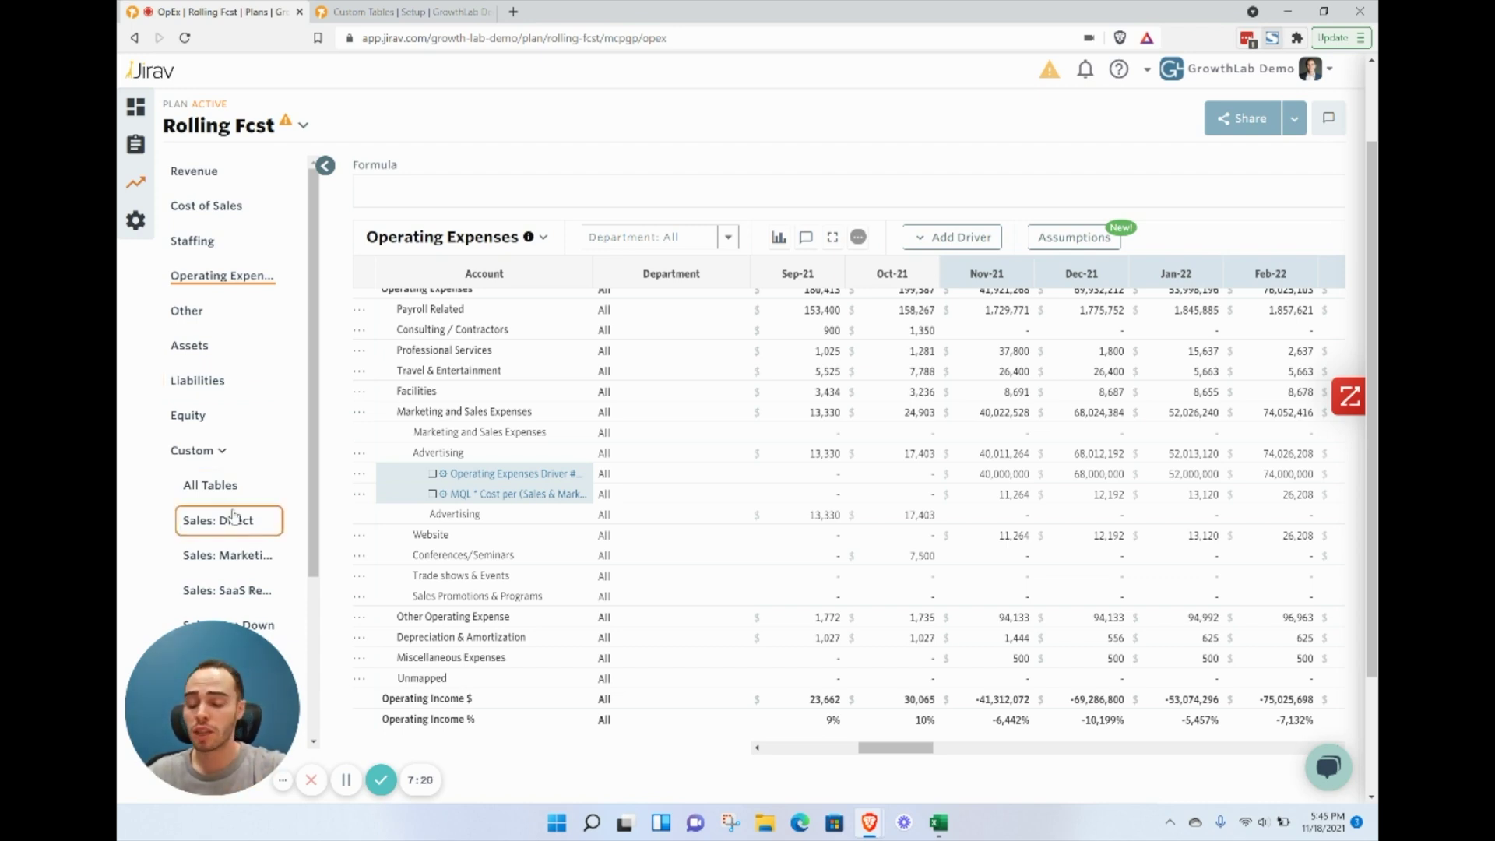
scroll(232, 515, "down", 2)
scroll(233, 516, "down", 1)
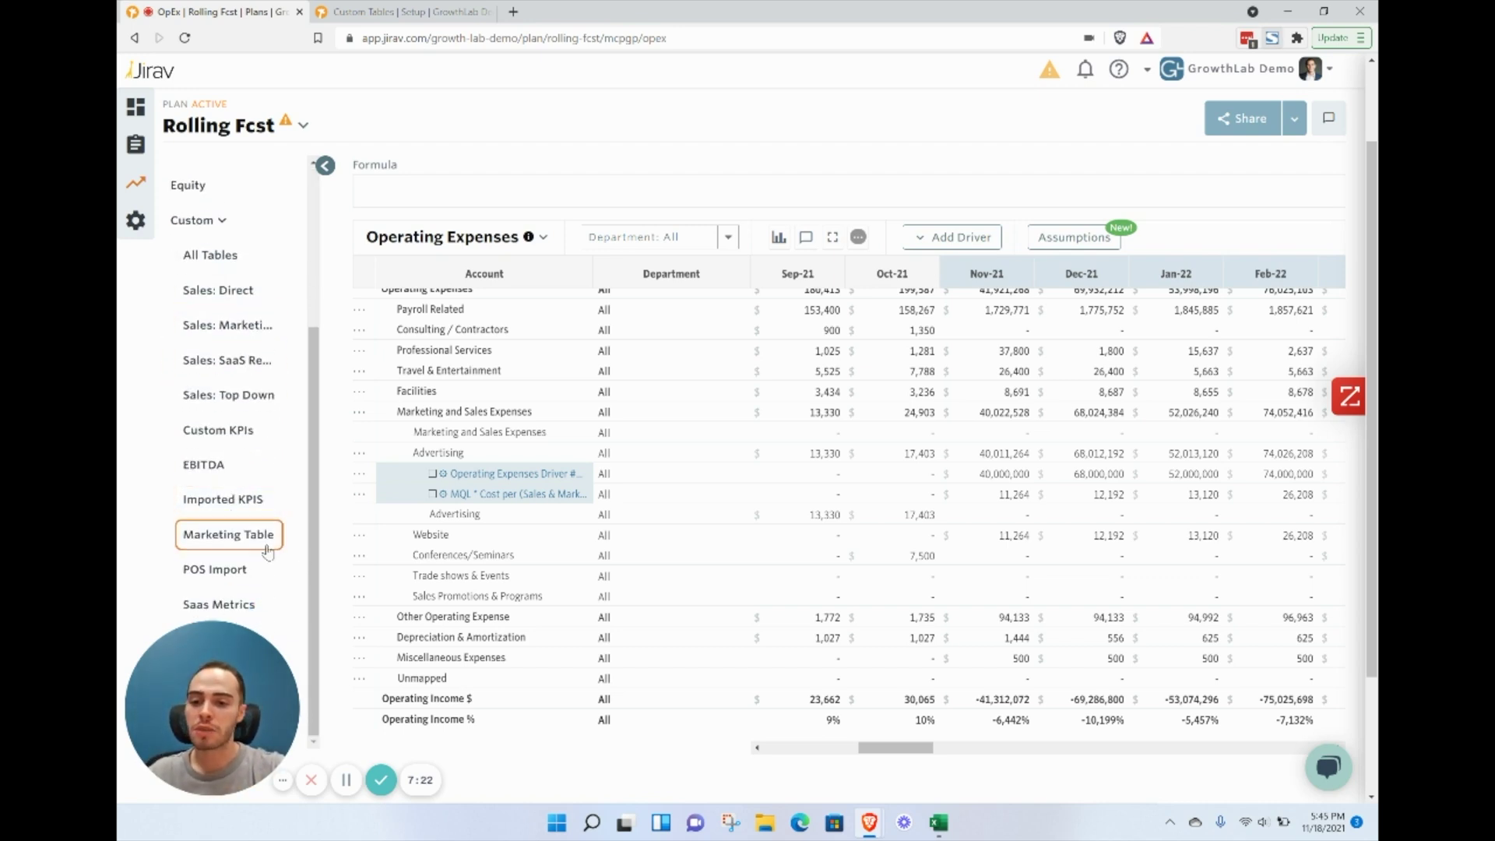
mouse_move(515, 472)
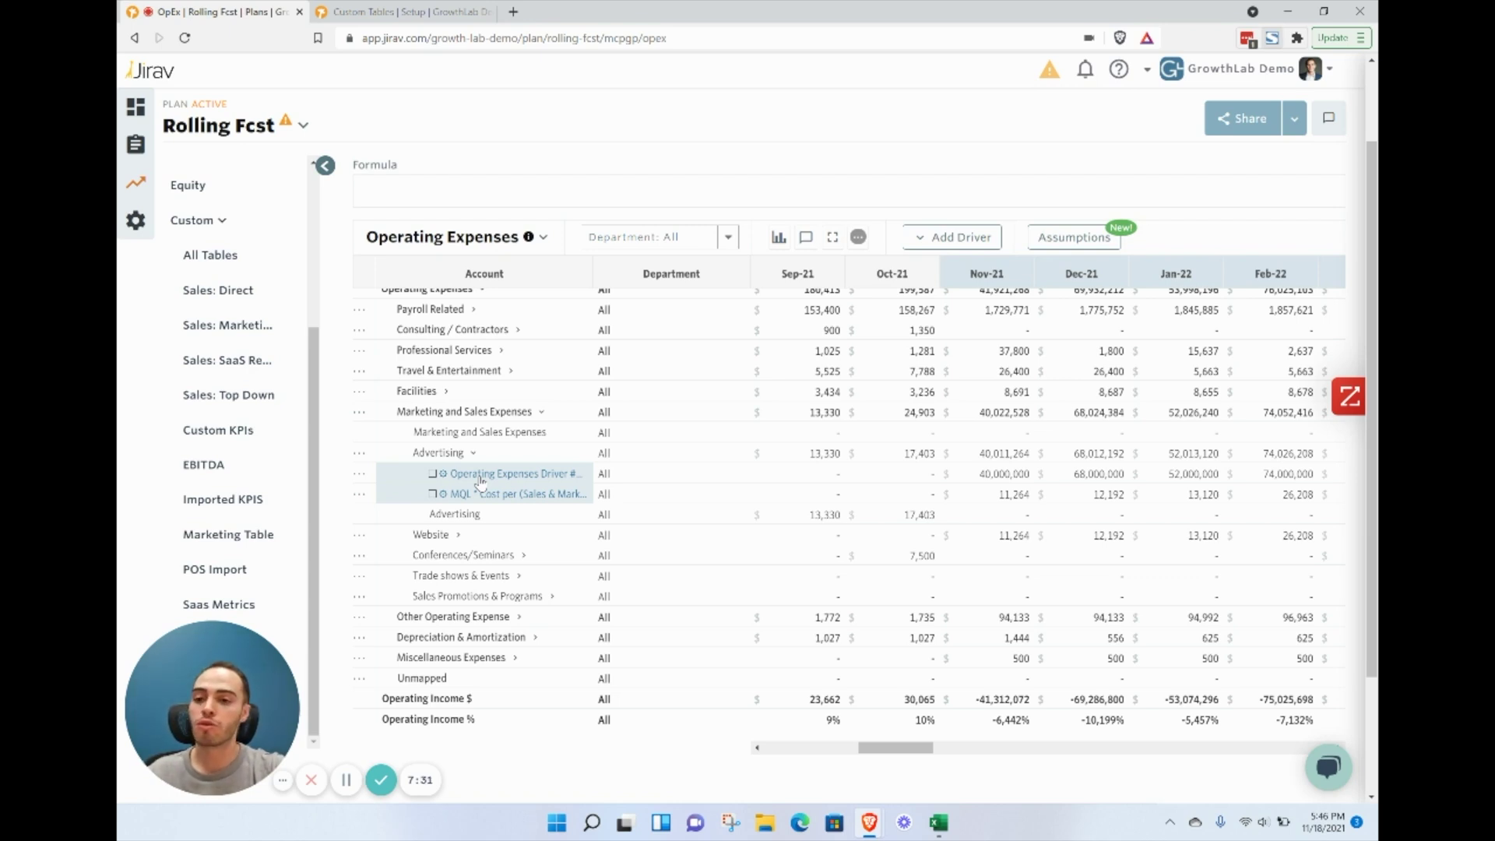
scroll(233, 229, "up", 2)
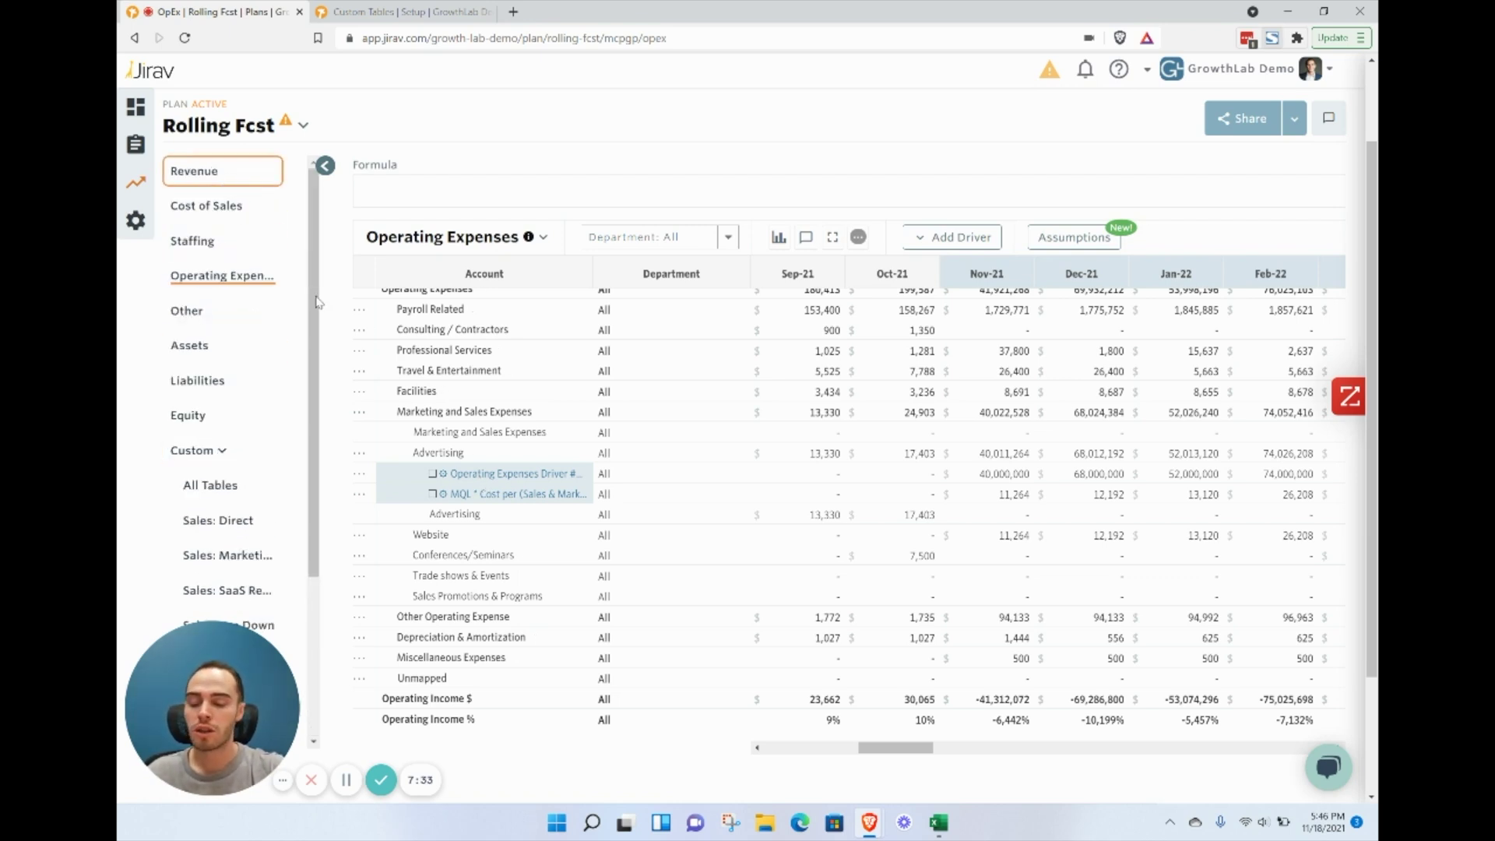
- Clear the Advertising driver's name and enter Digital Ad Spend - CT in the edit form
left_click(483, 476)
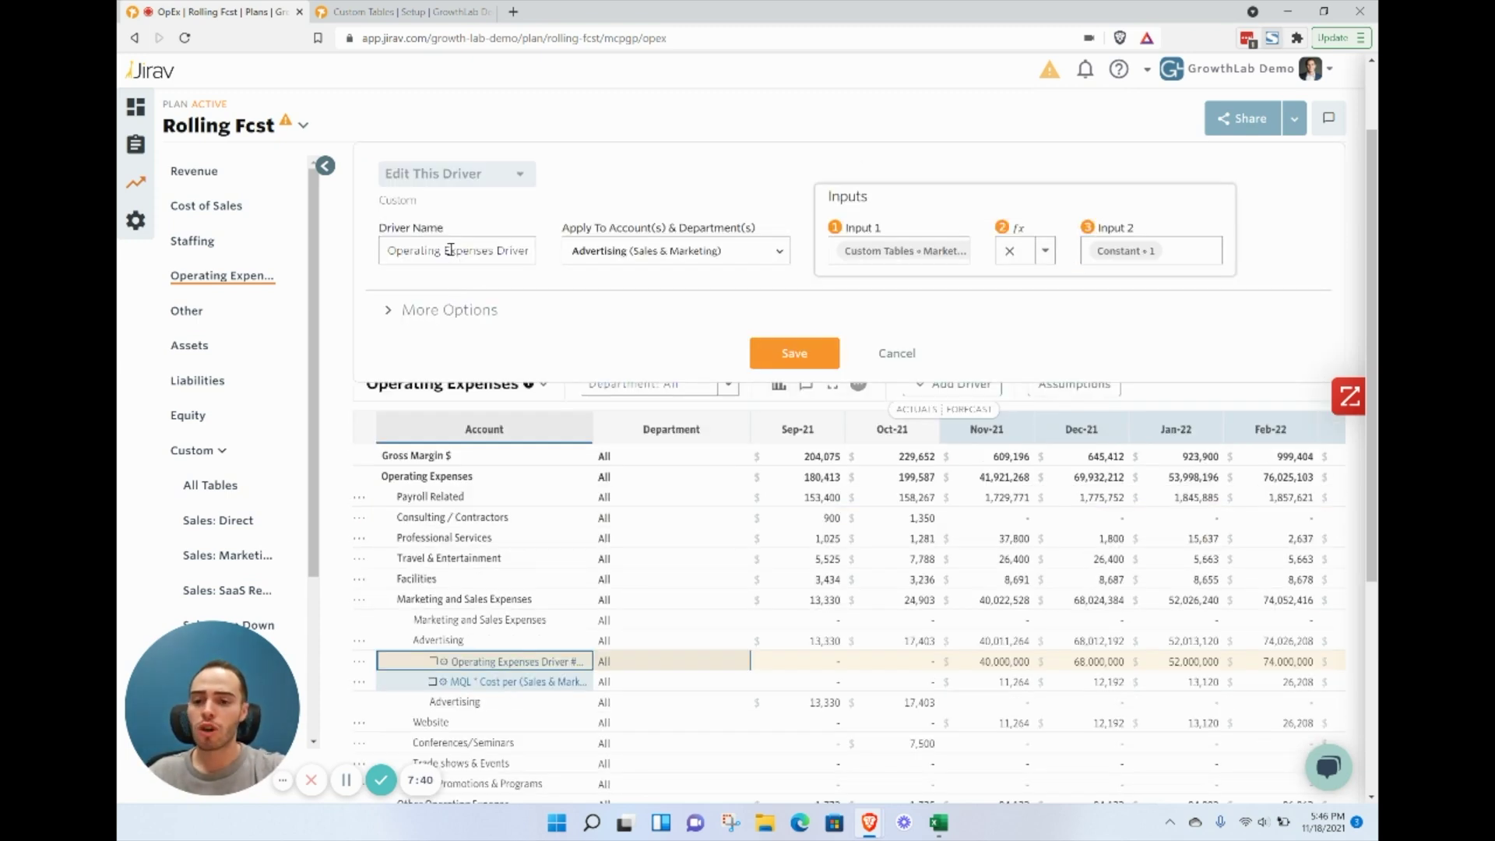
triple_click(450, 250)
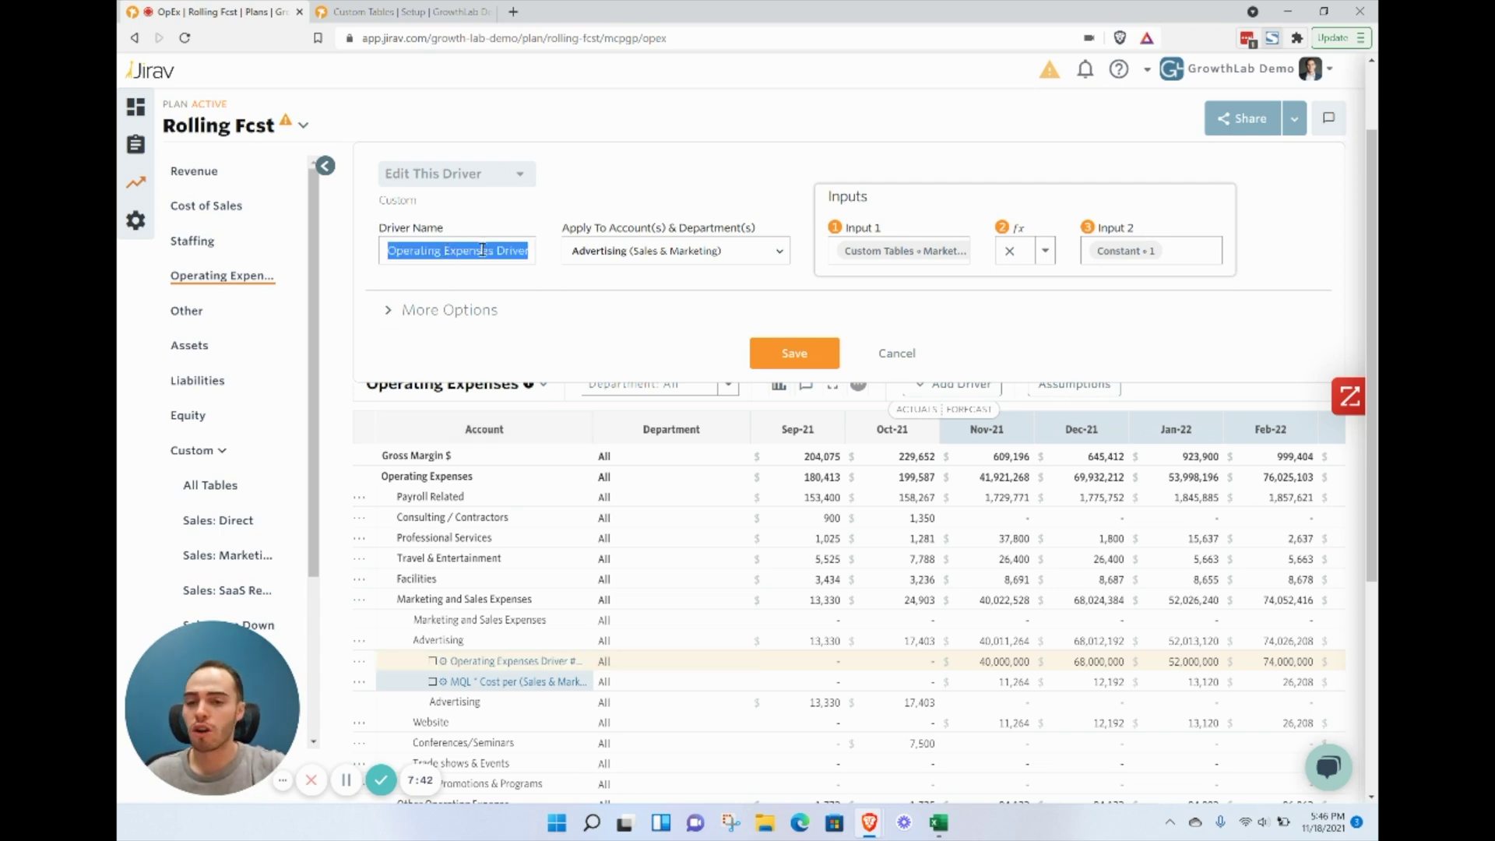
left_click(482, 250)
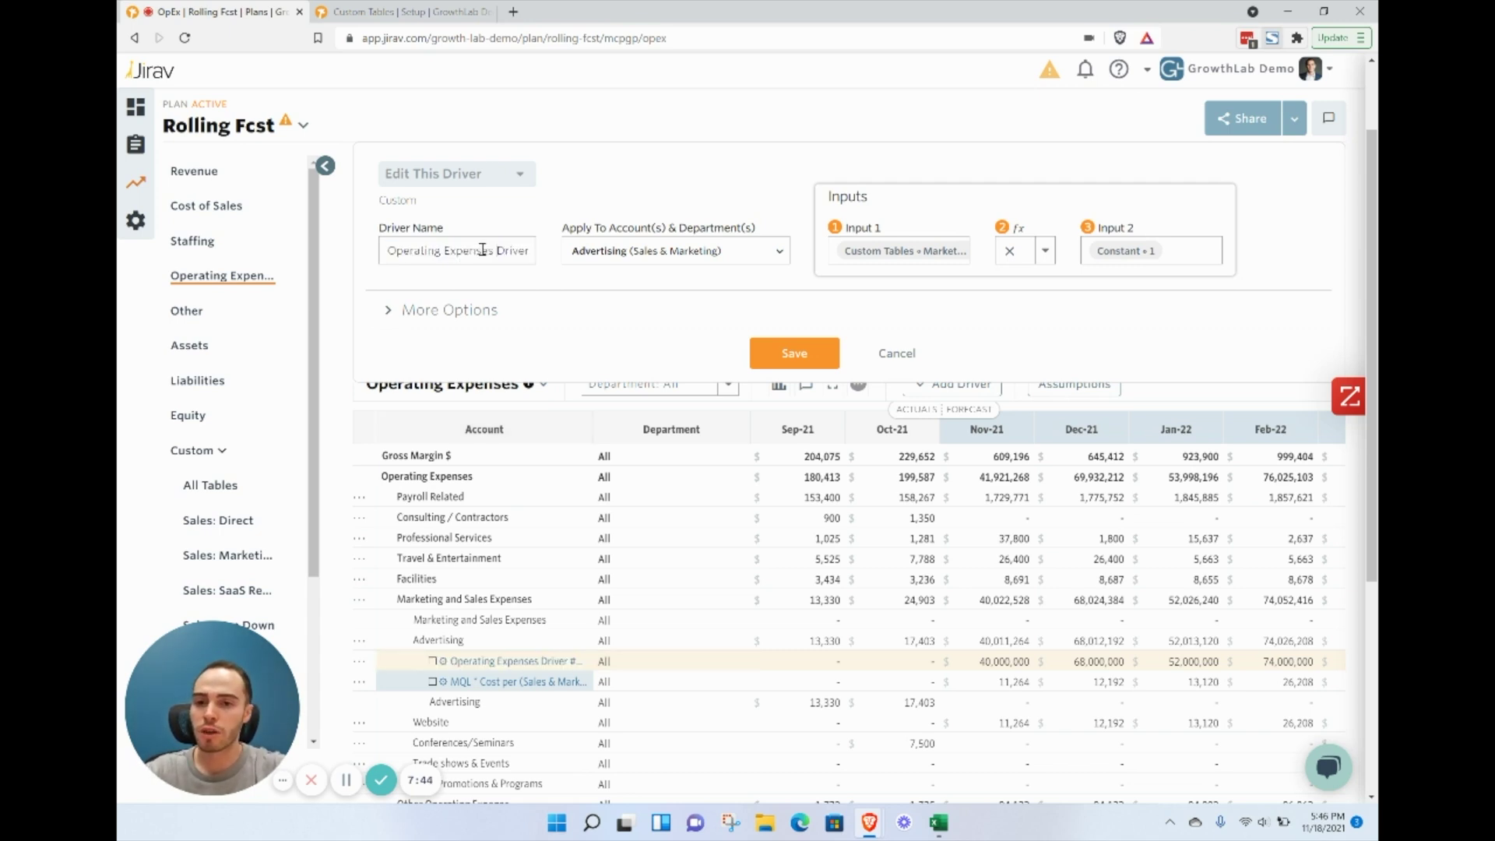
key("End")
type("#38")
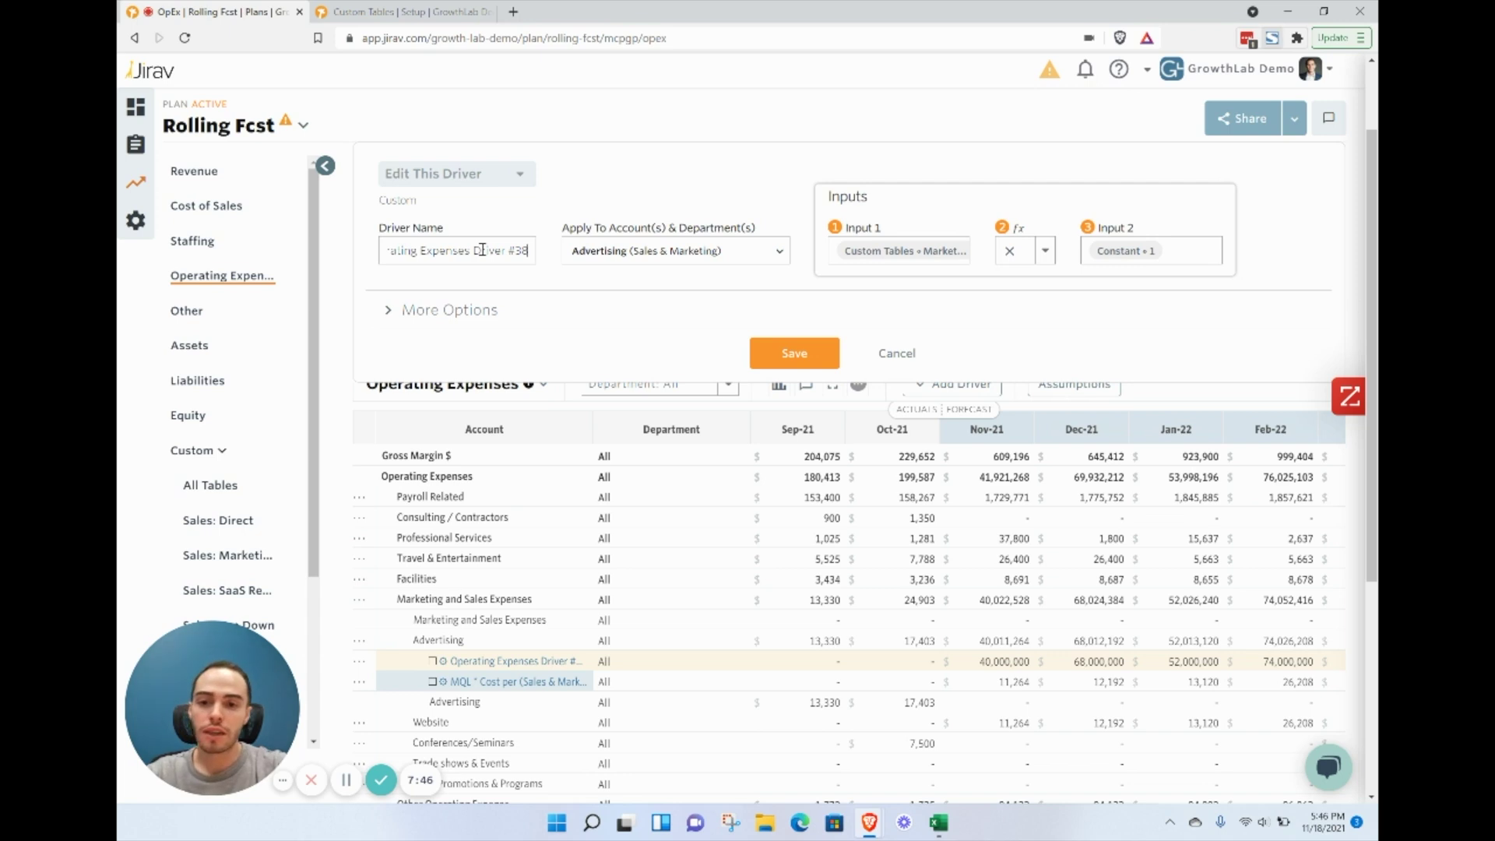
triple_click(487, 250)
key("BackSpace")
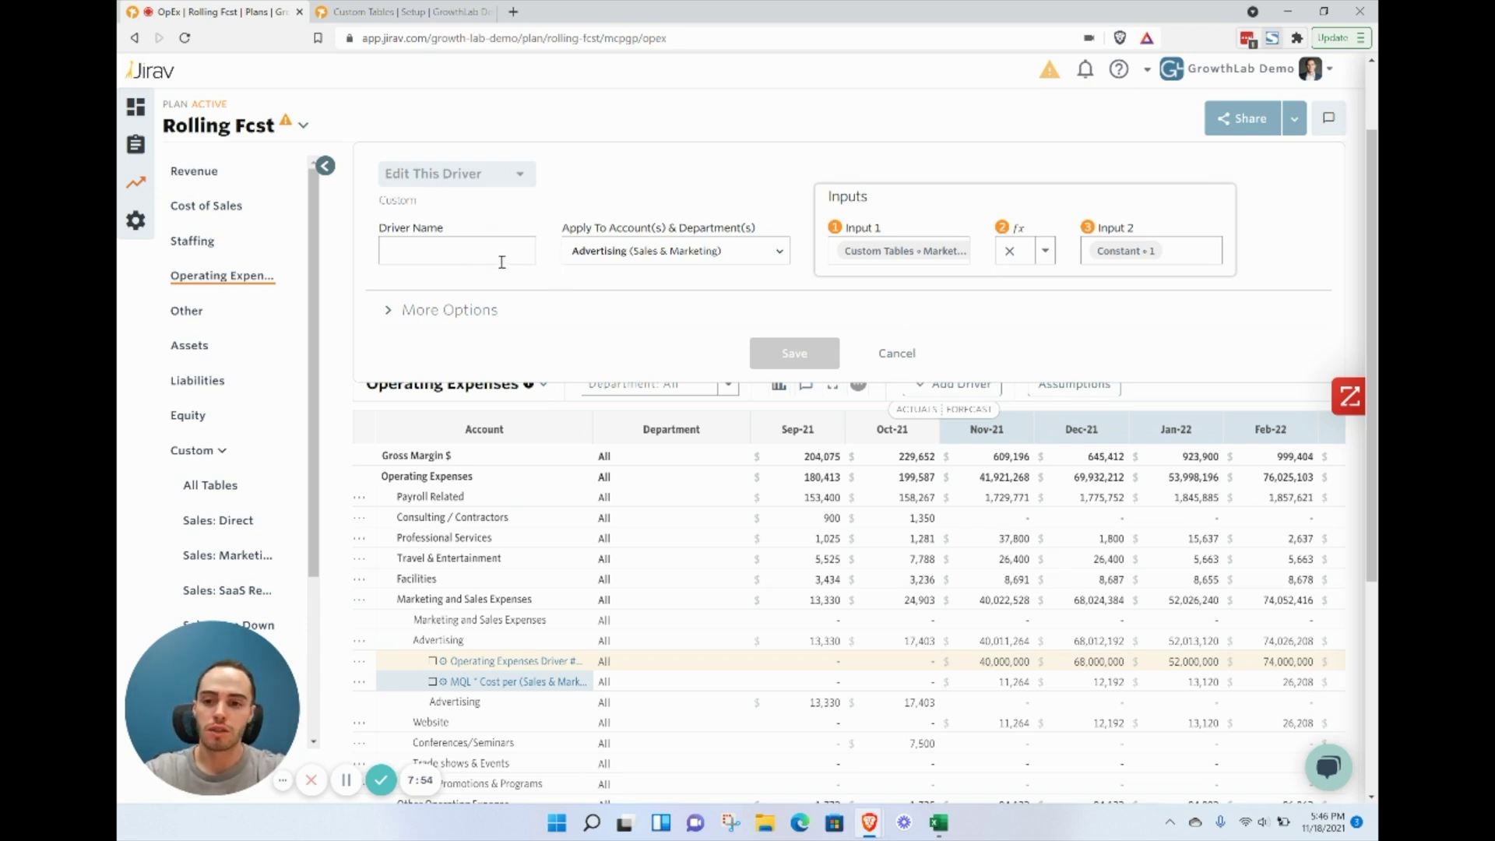
type("Digital ")
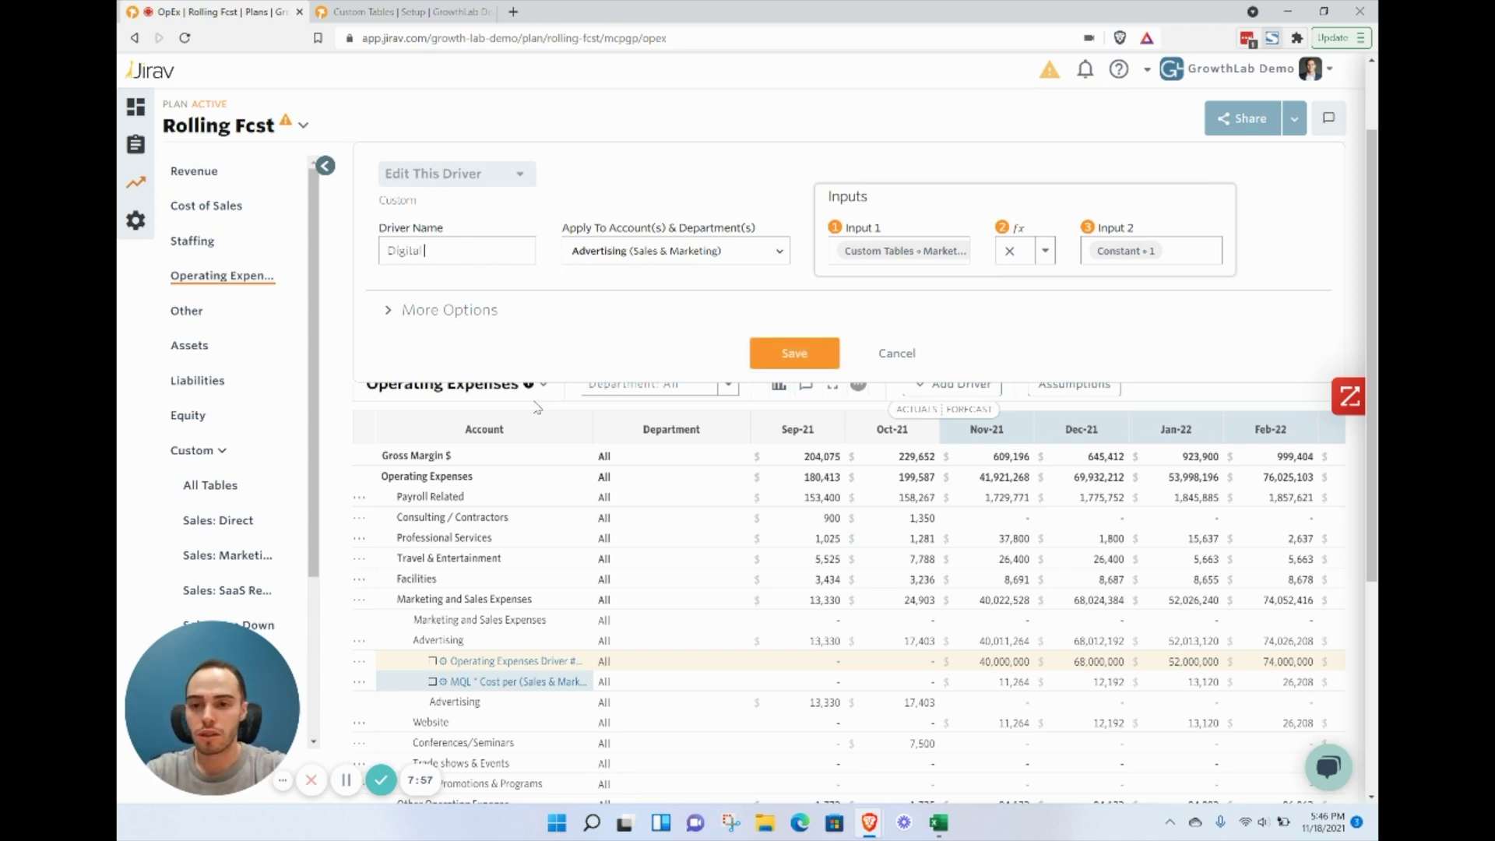
type("Ad Spend -")
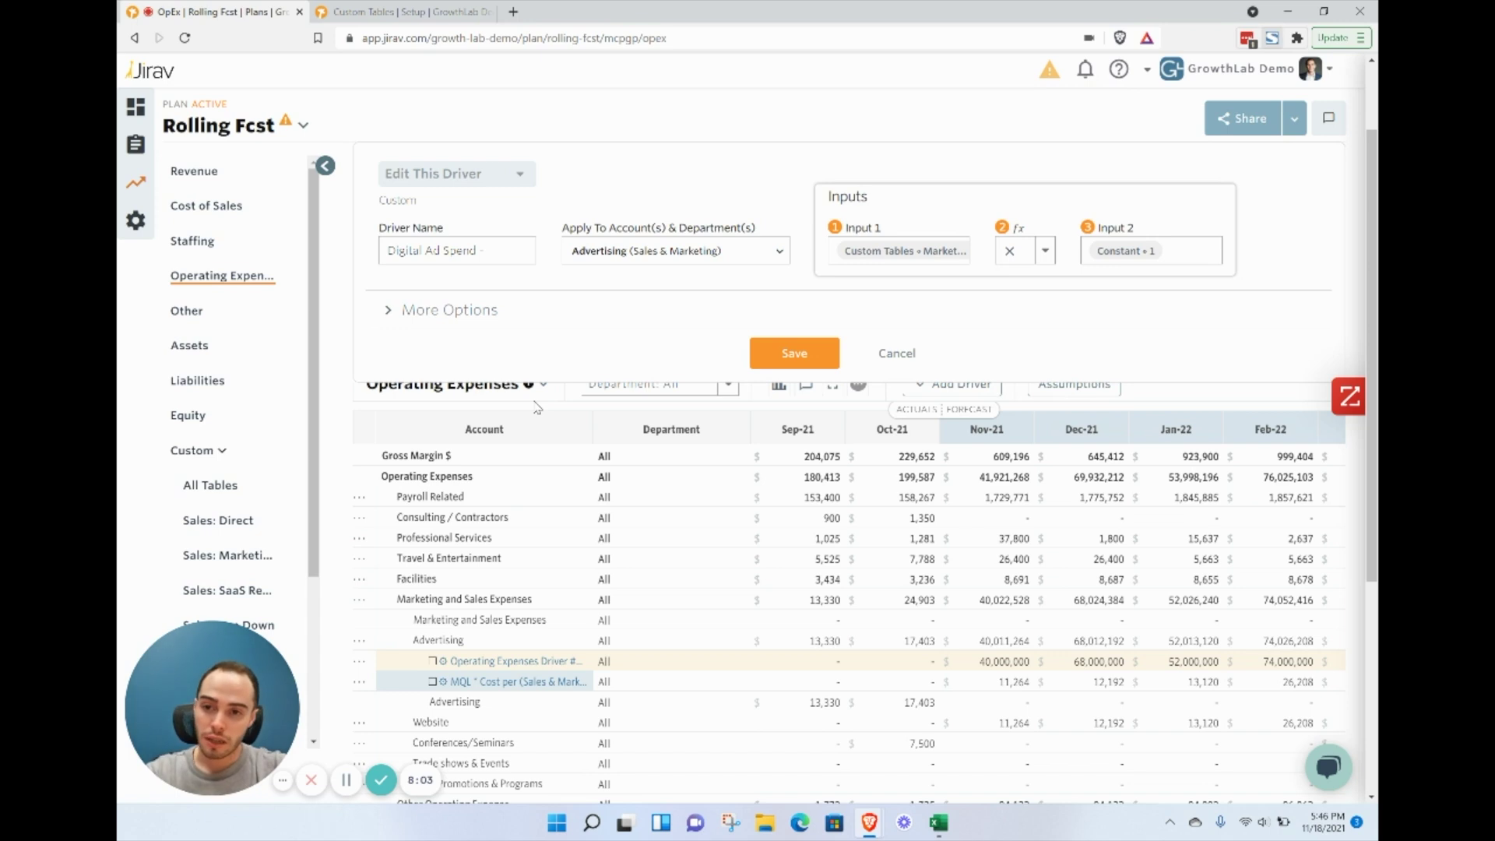
key("ctrl+shift+Left")
key("ctrl+shift+Left")
key("ctrl+shift+Left")
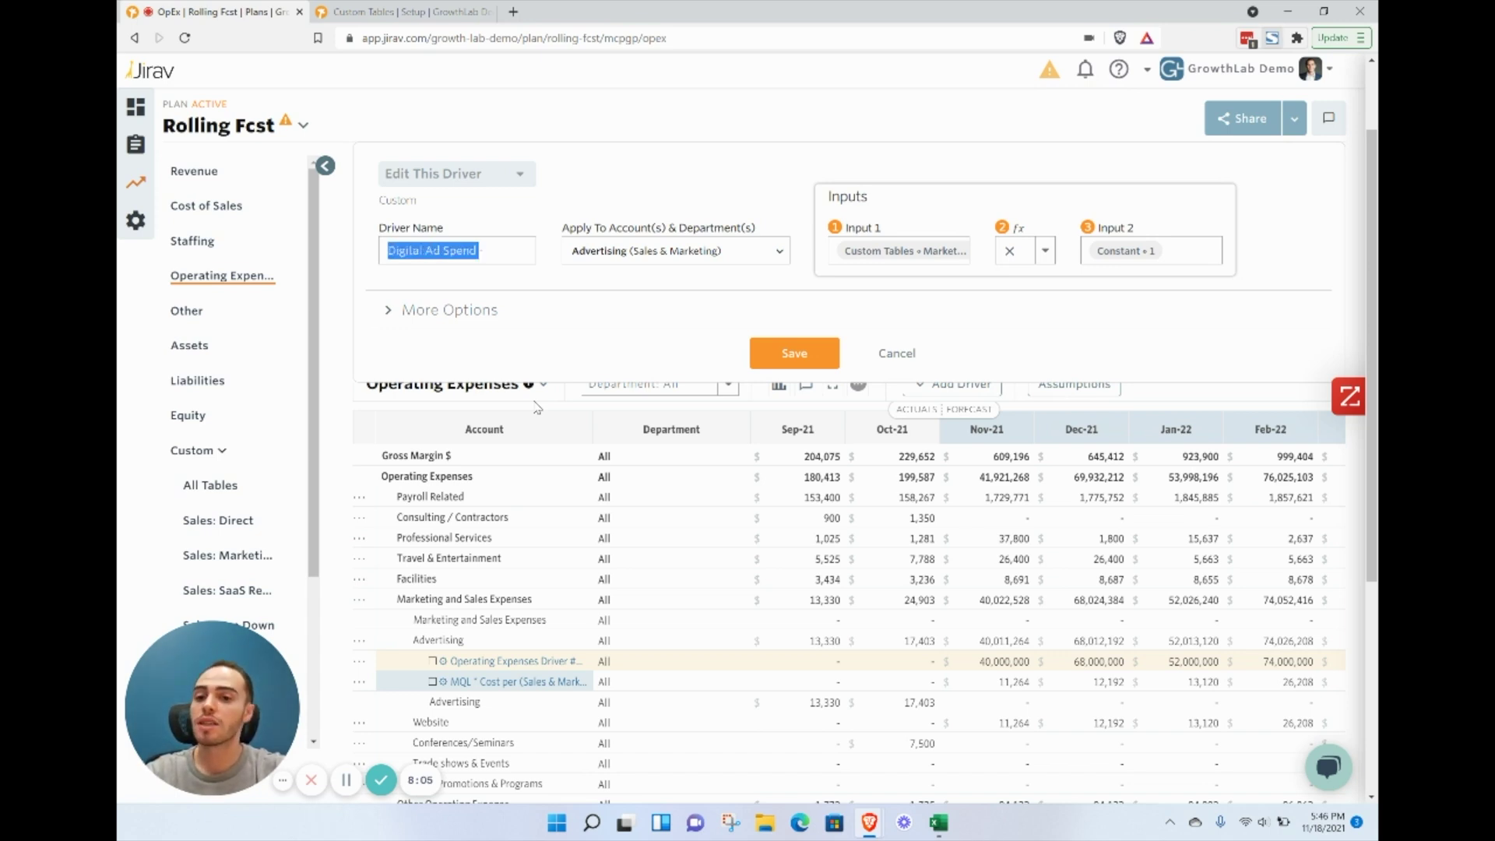
key("Right")
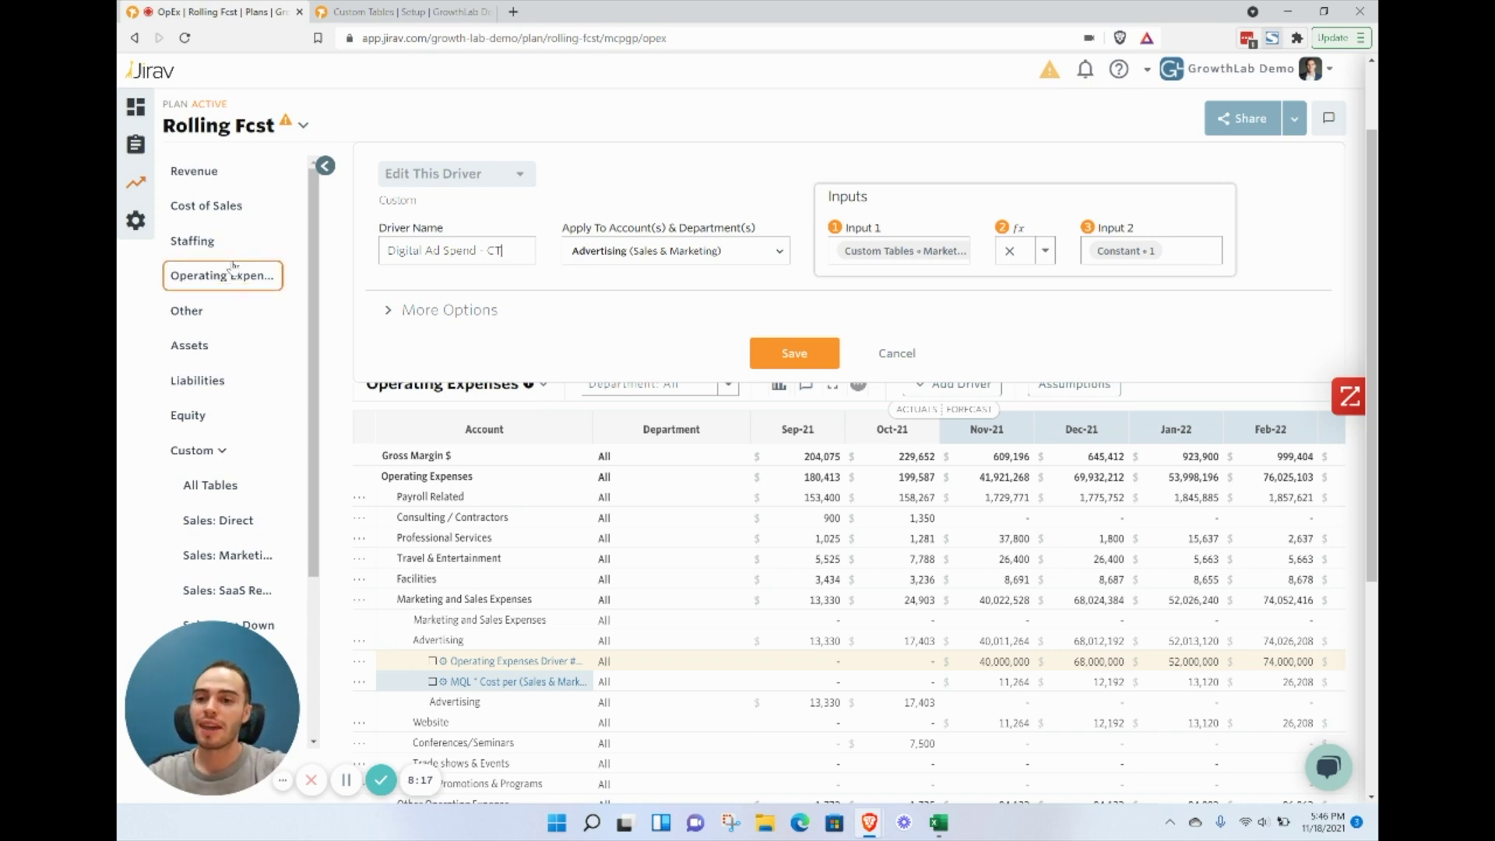
scroll(251, 408, "down", 2)
scroll(257, 409, "down", 1)
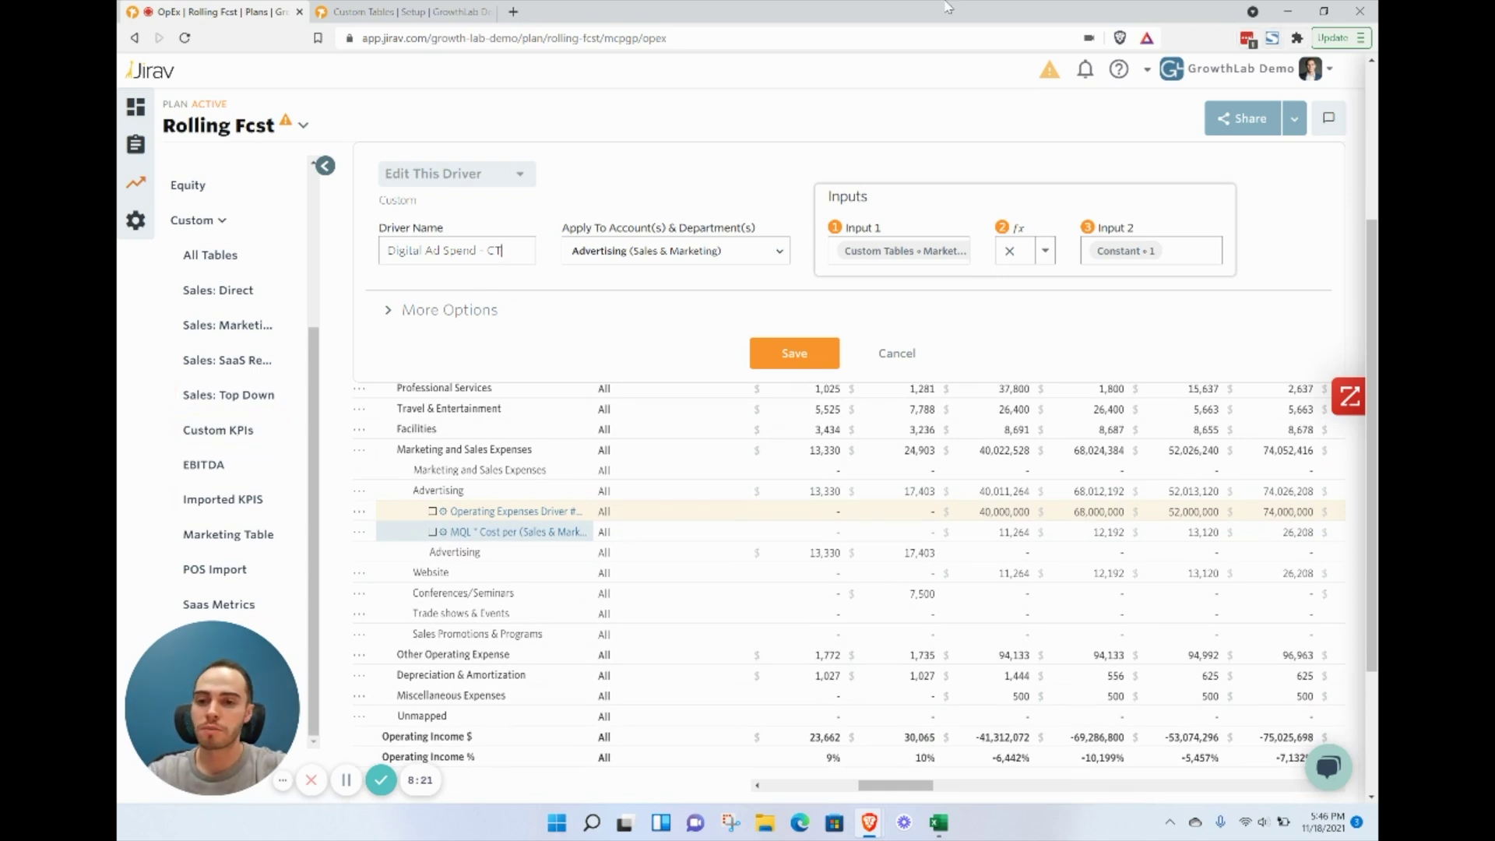
- Replace the CT suffix so the driver reads Digital Ad Spend - A - 2021+ and save it
key("ctrl+shift+Left")
type("G")
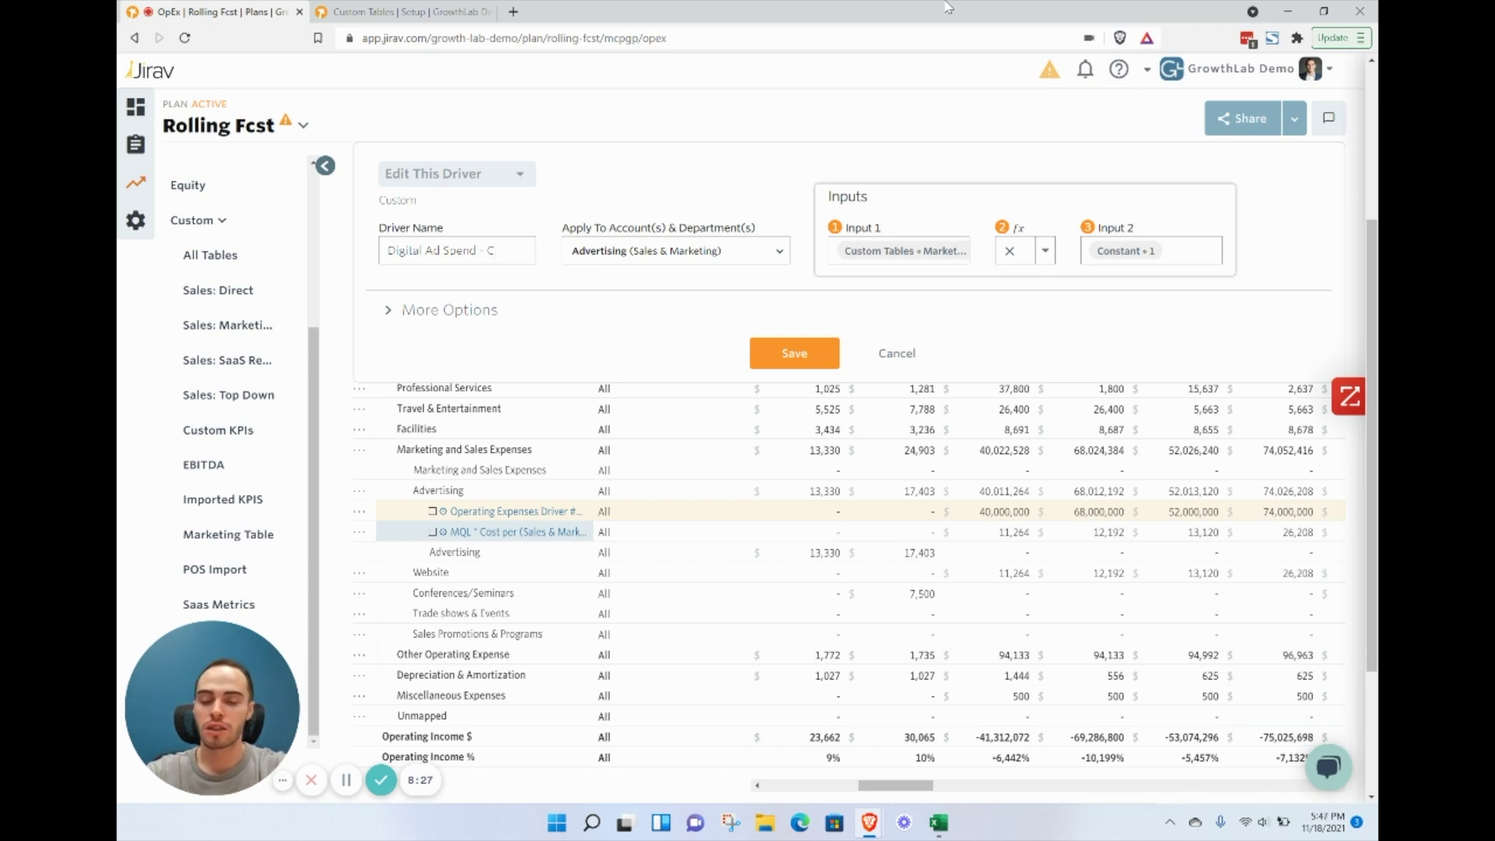
key("BackSpace")
type("A")
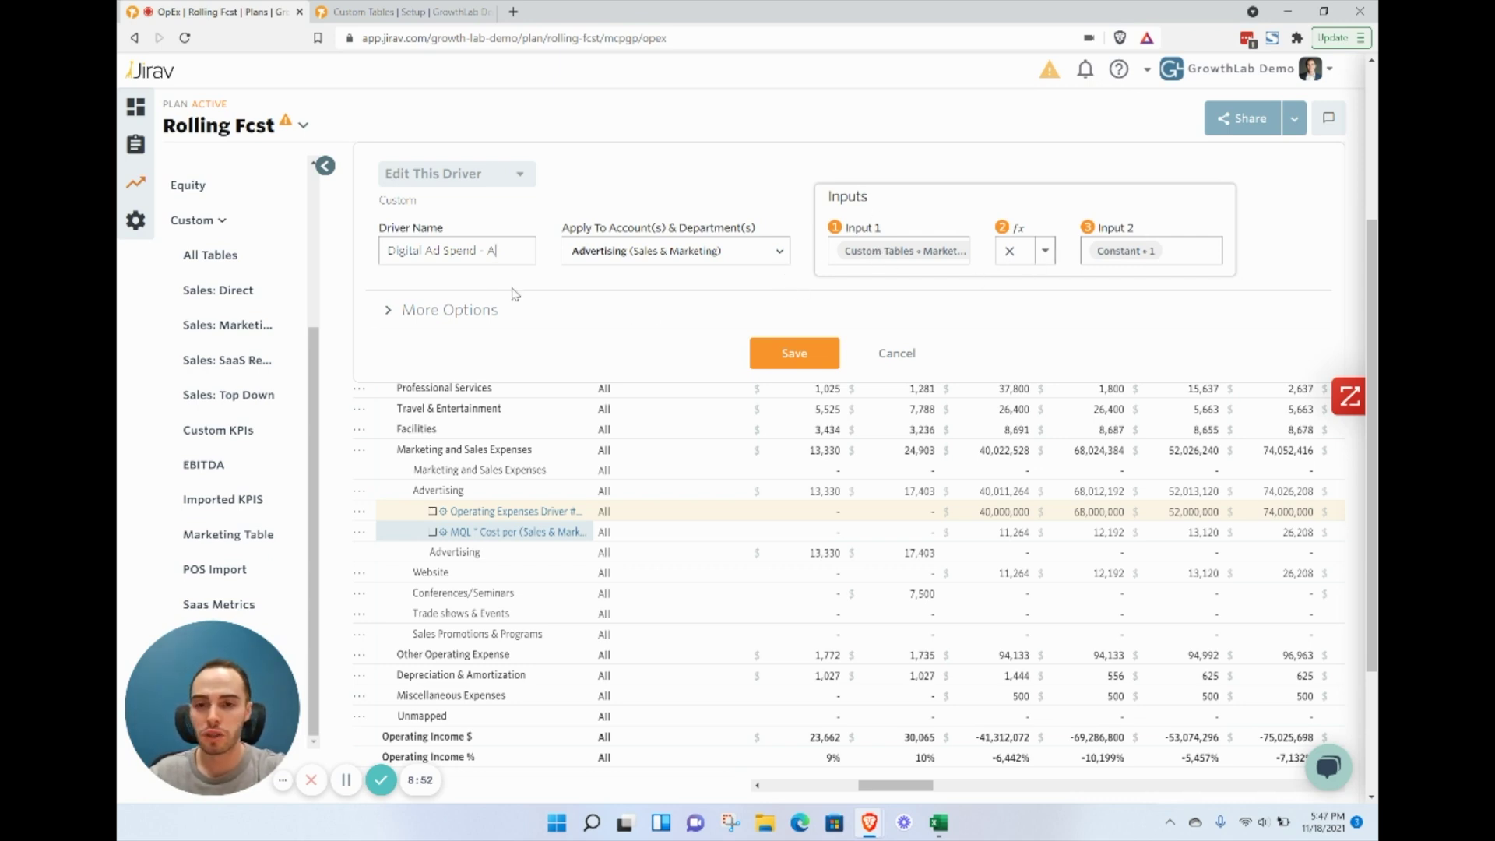
type(" - 2")
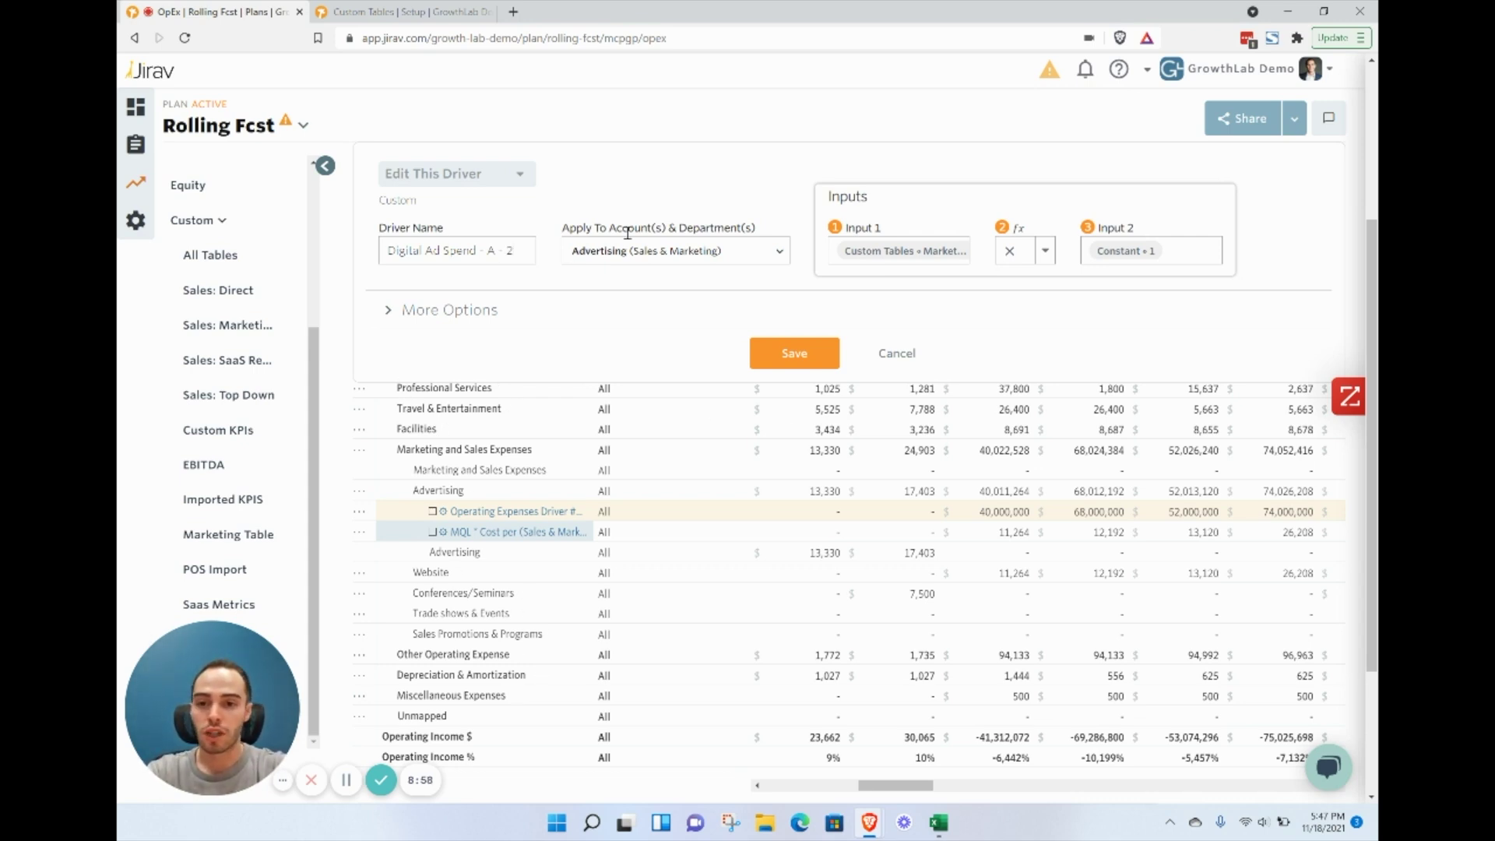
type("021+")
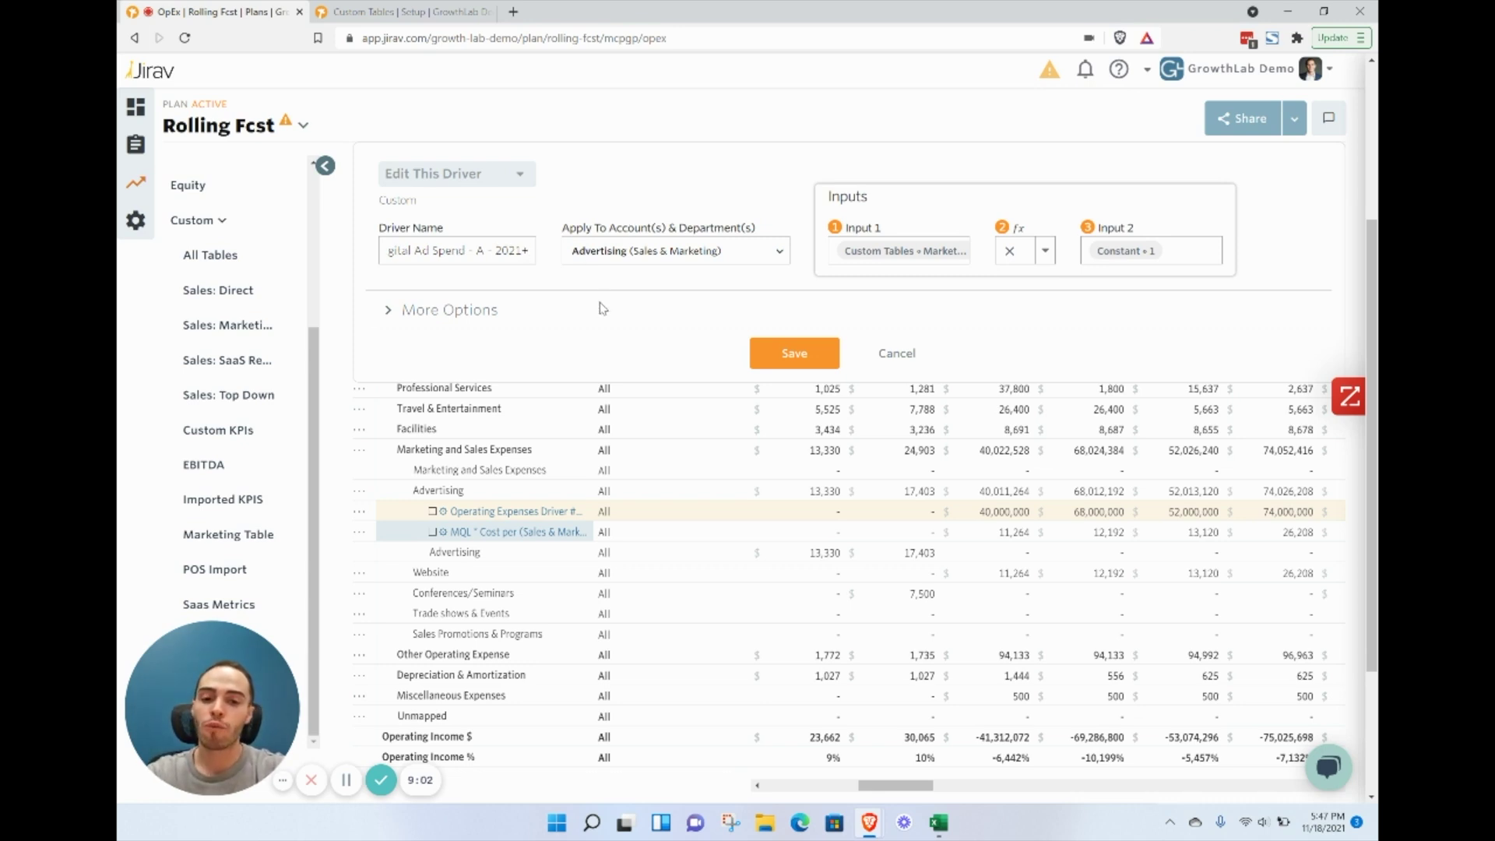
key("BackSpace")
key("BackSpace")
type("2")
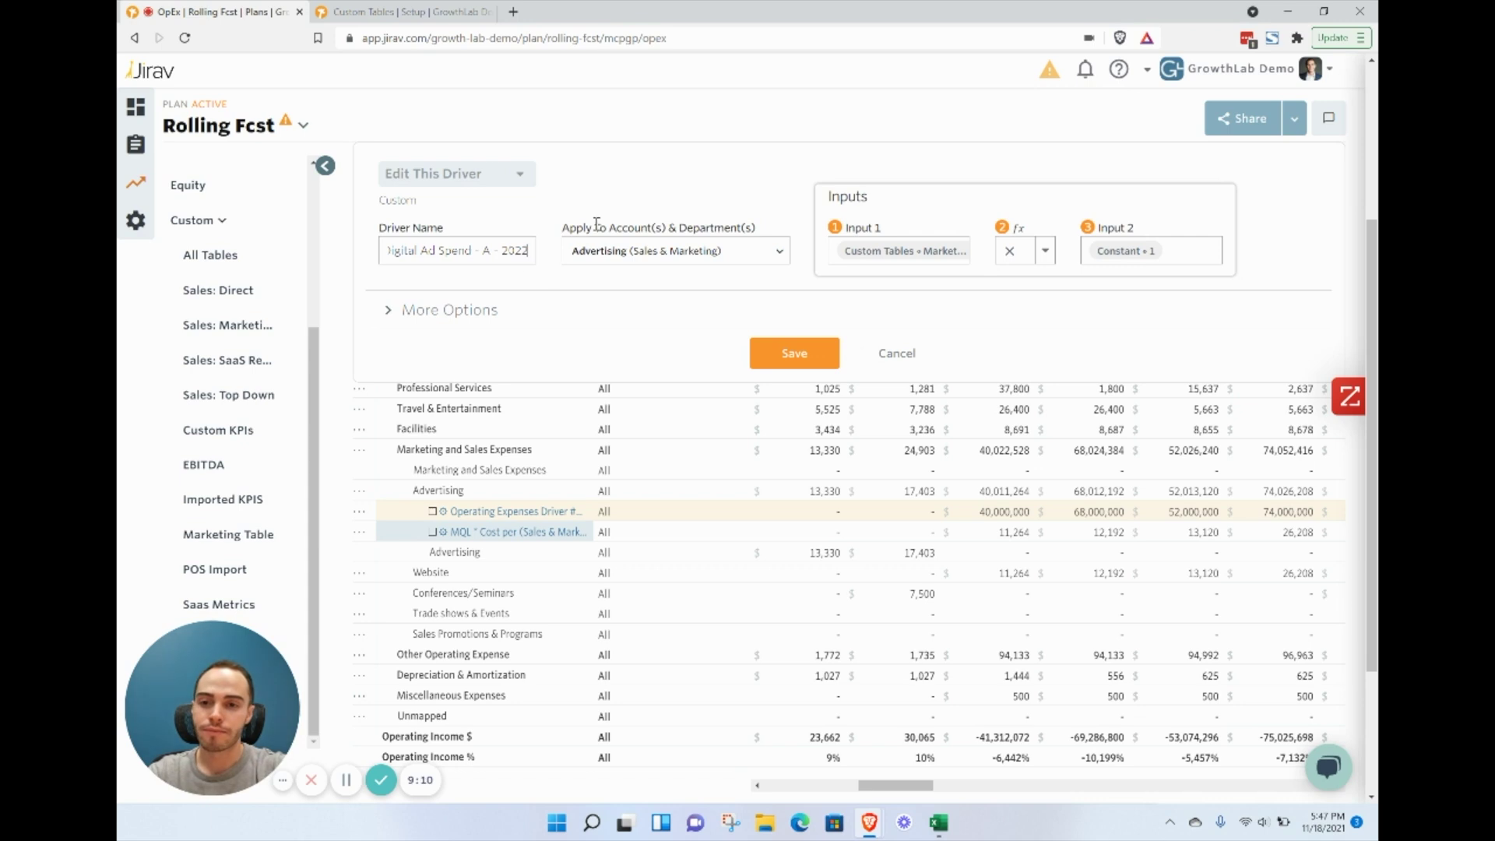
type("+")
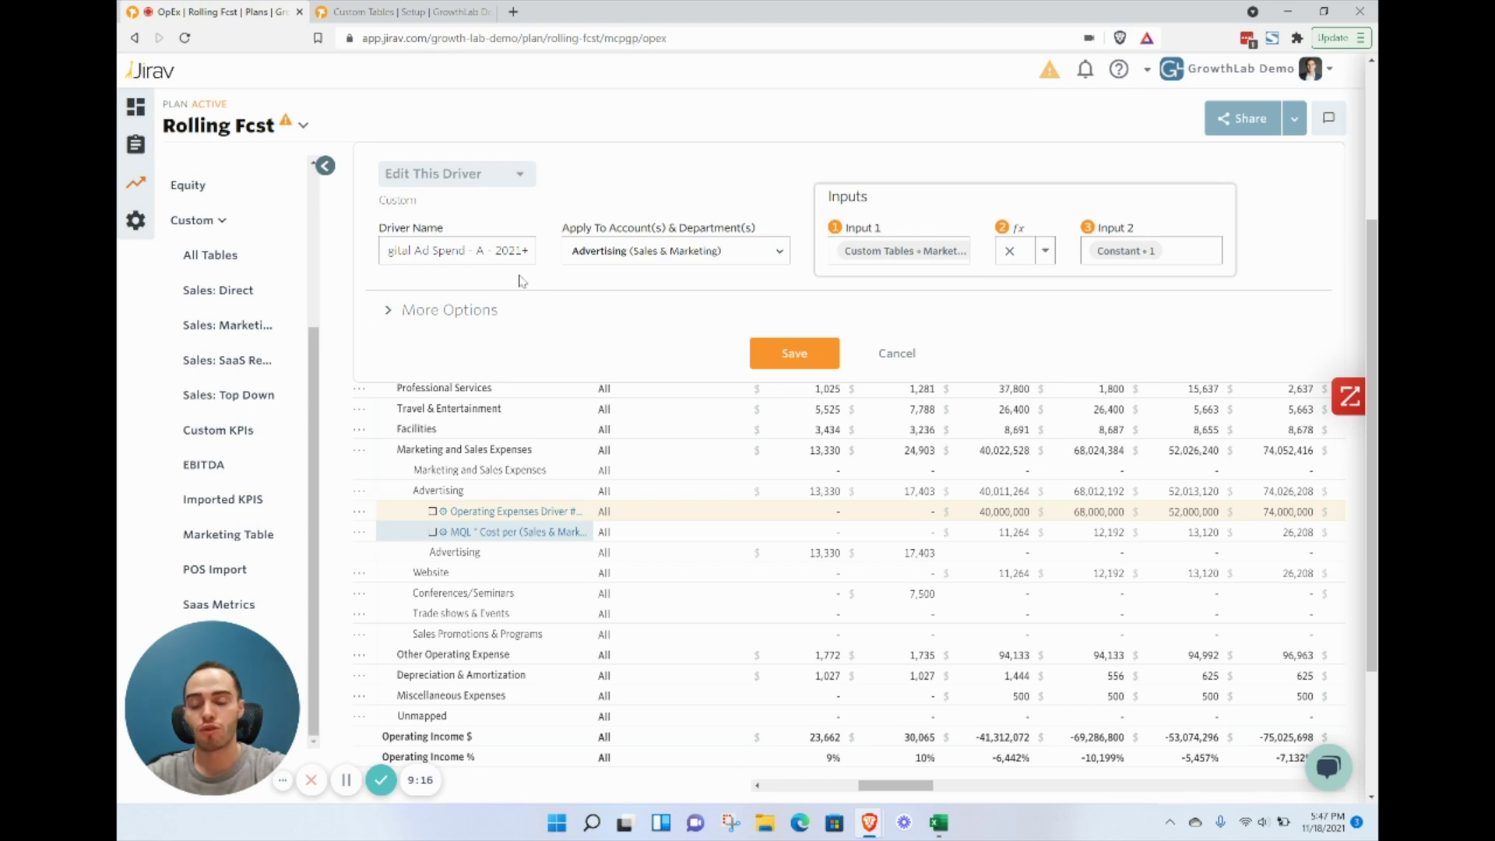
left_click(782, 349)
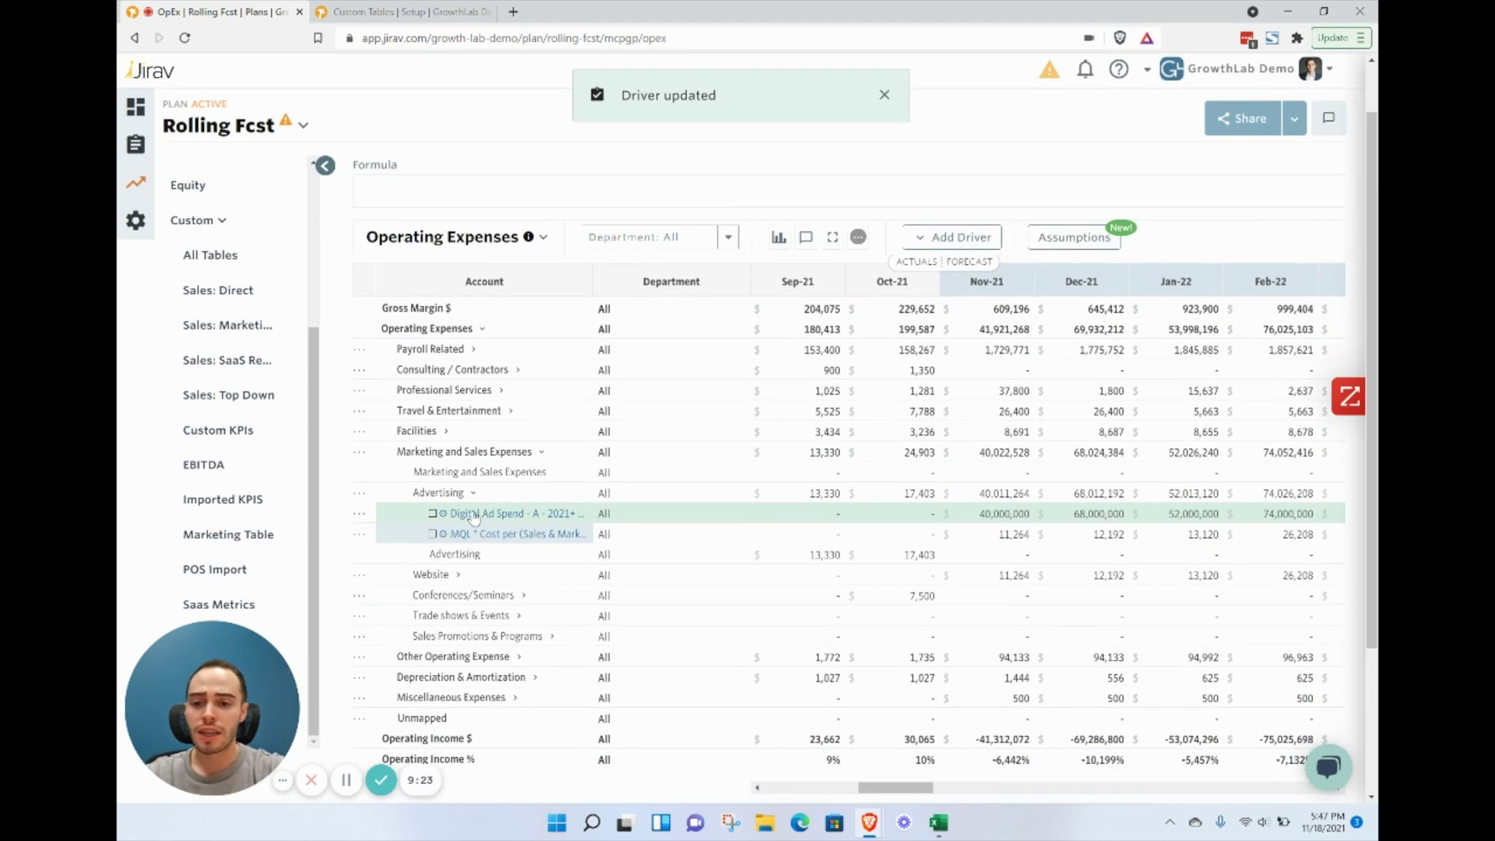
- Collapse the Marketing and Sales Expenses group to hide the Advertising driver rows
left_click(542, 455)
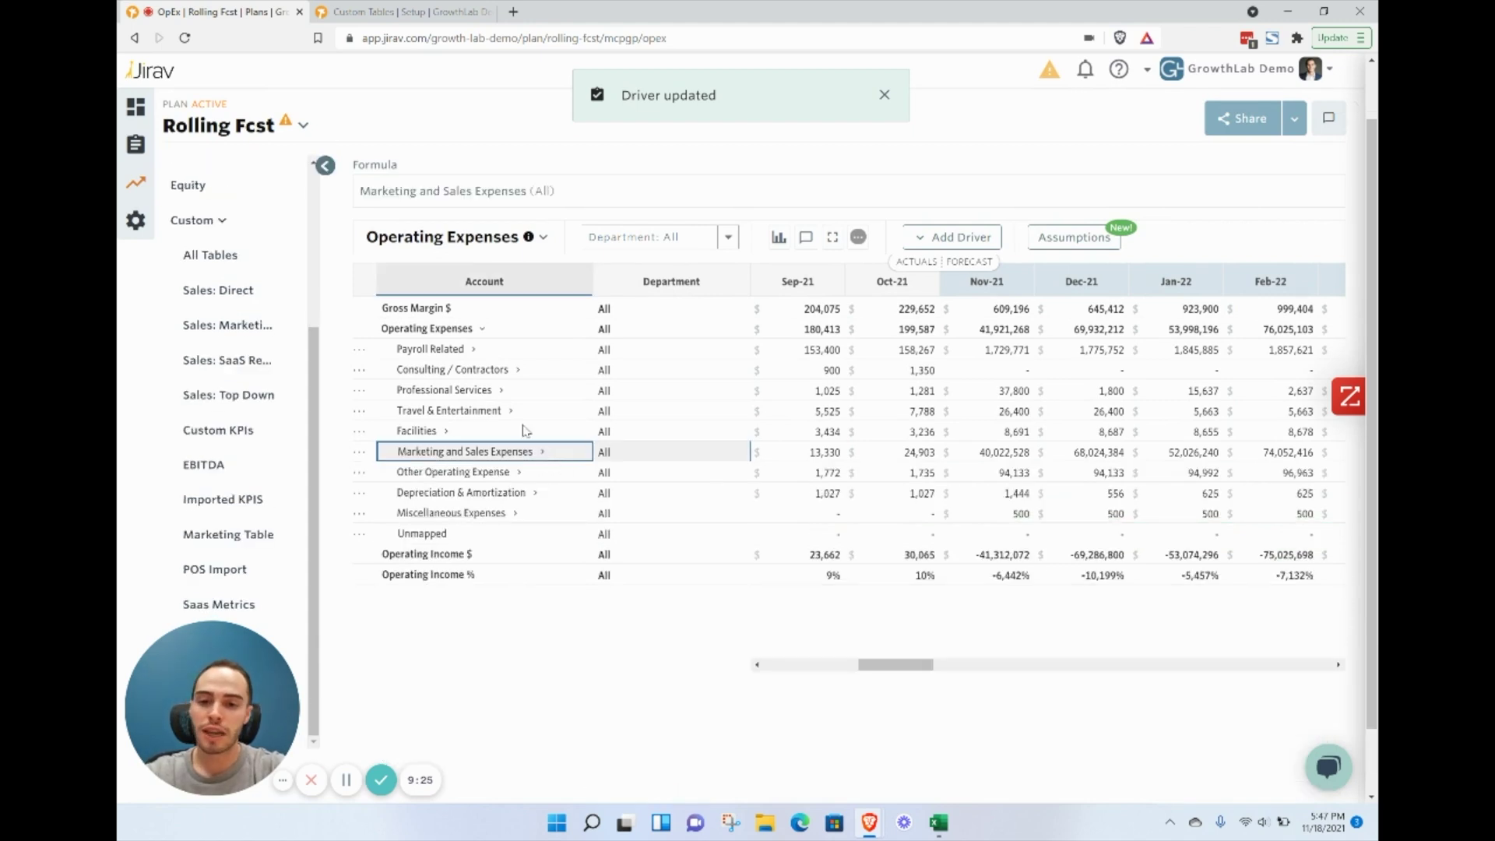